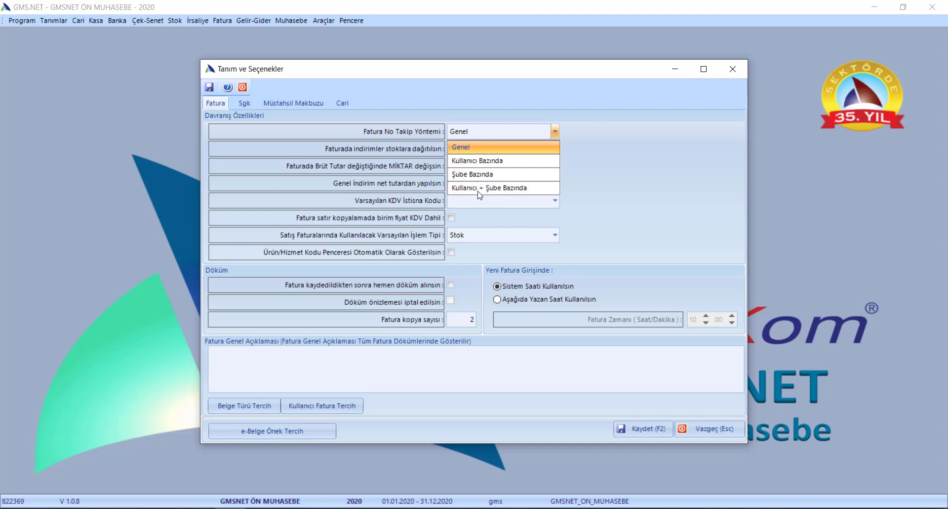
- Review the choices for invoice number tracking, the default VAT exemption code and the default sales transaction type, keeping Genel and Stok
left_click(595, 146)
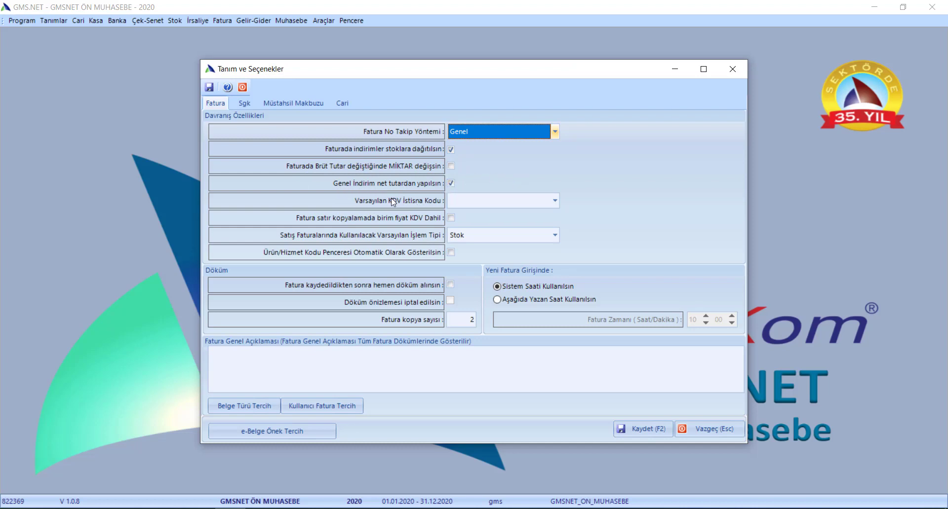
left_click(468, 199)
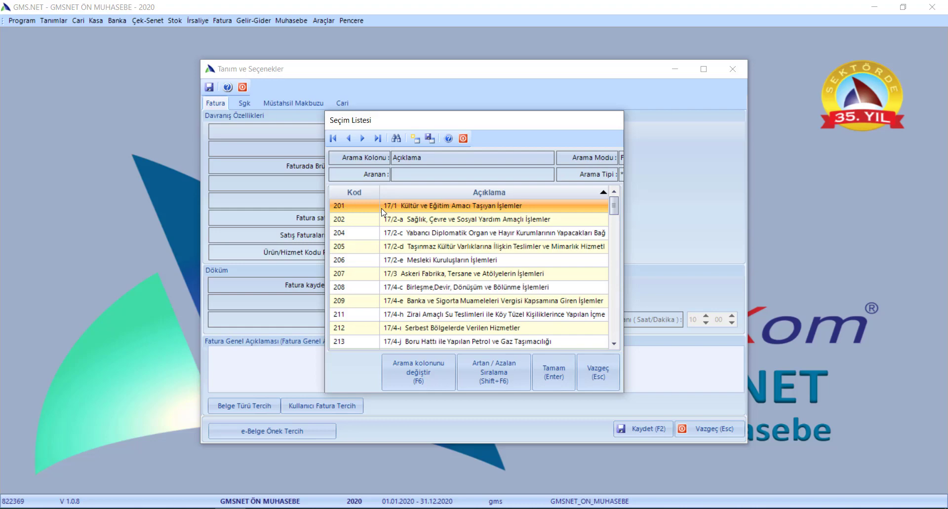
left_click(598, 373)
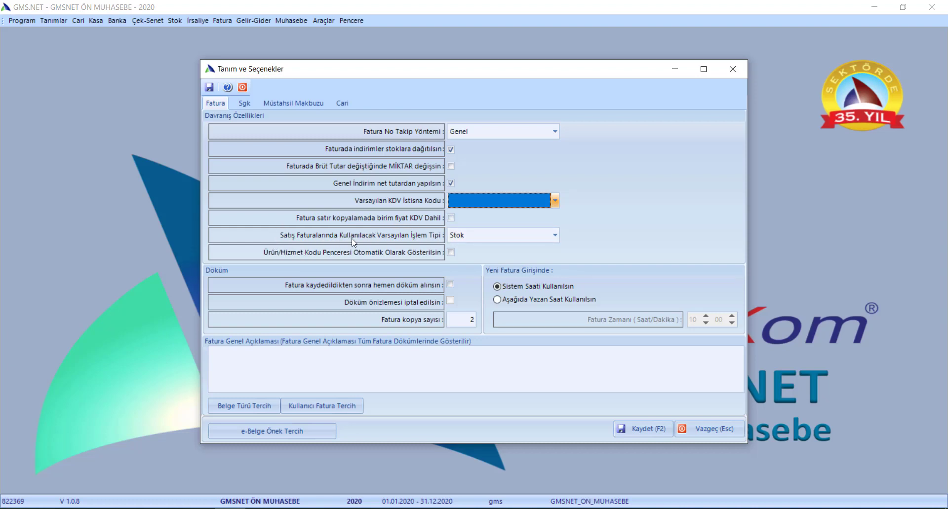
left_click(496, 241)
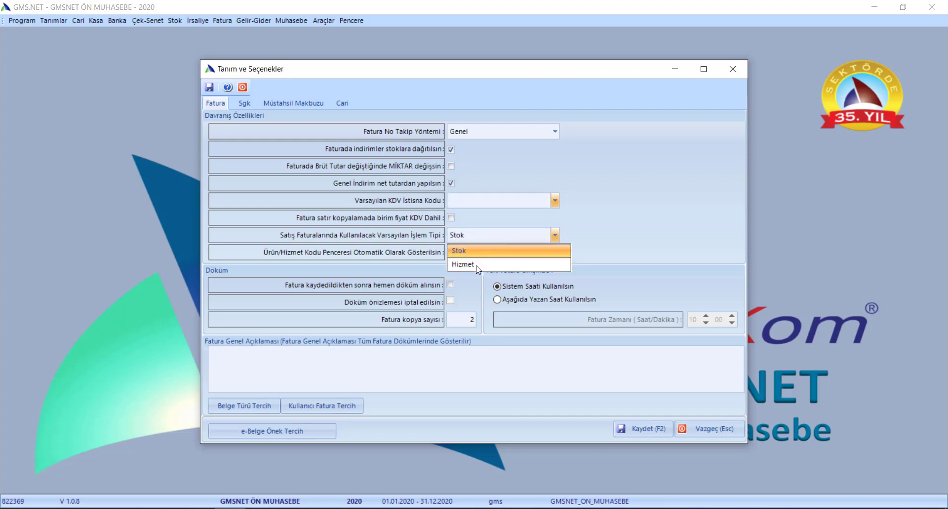
left_click(638, 194)
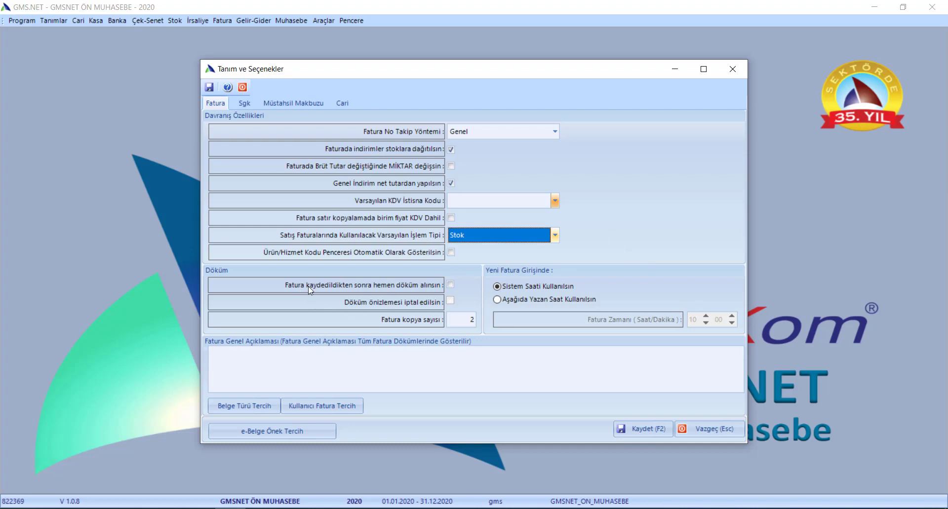
- Enable printing immediately after an invoice is saved, keep the system time for new invoices, and save the options
left_click(450, 286)
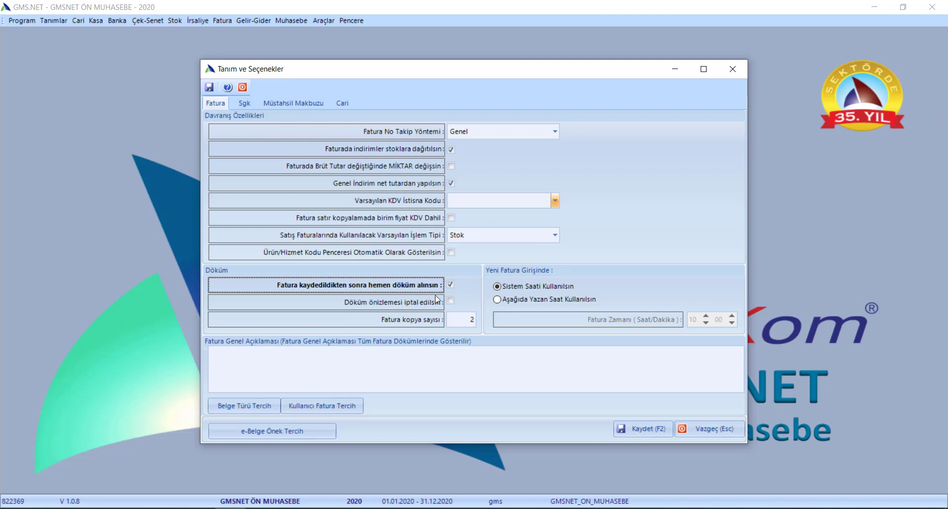
left_click(464, 322)
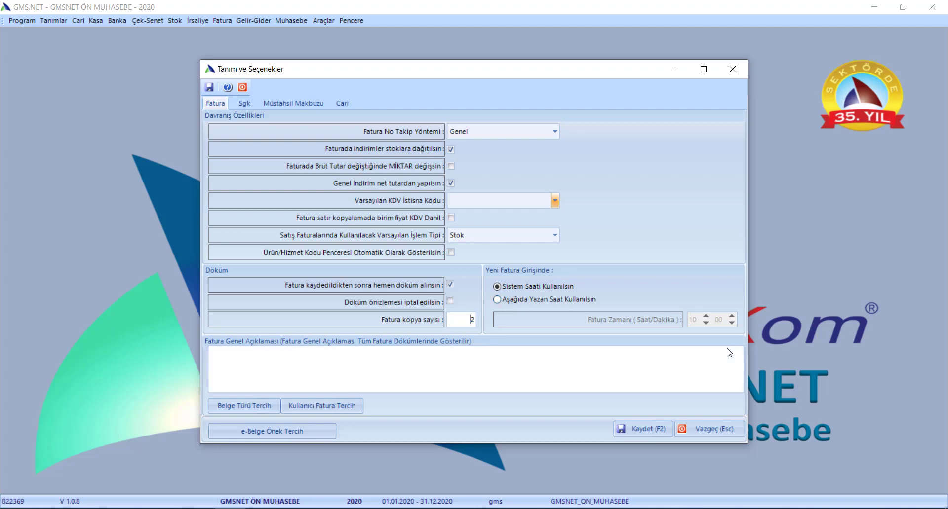
left_click(533, 286)
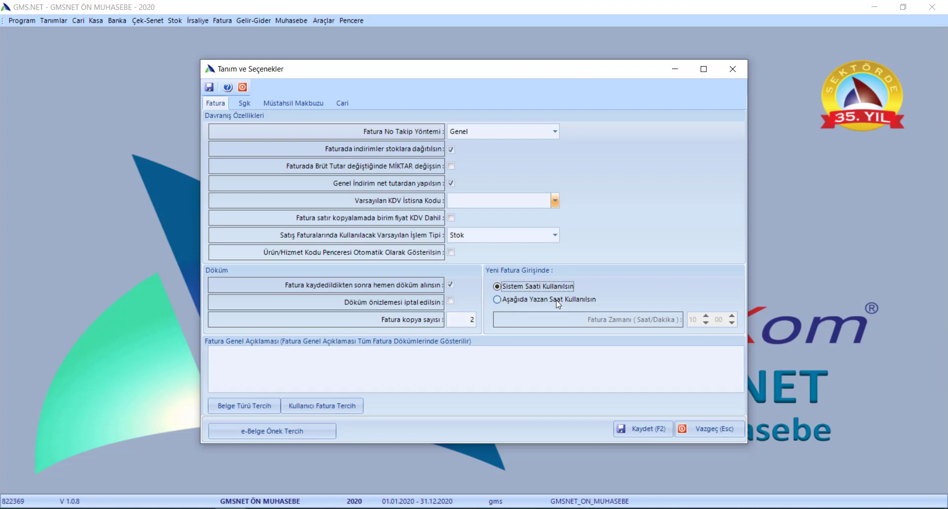
left_click(497, 299)
left_click(532, 286)
left_click(230, 360)
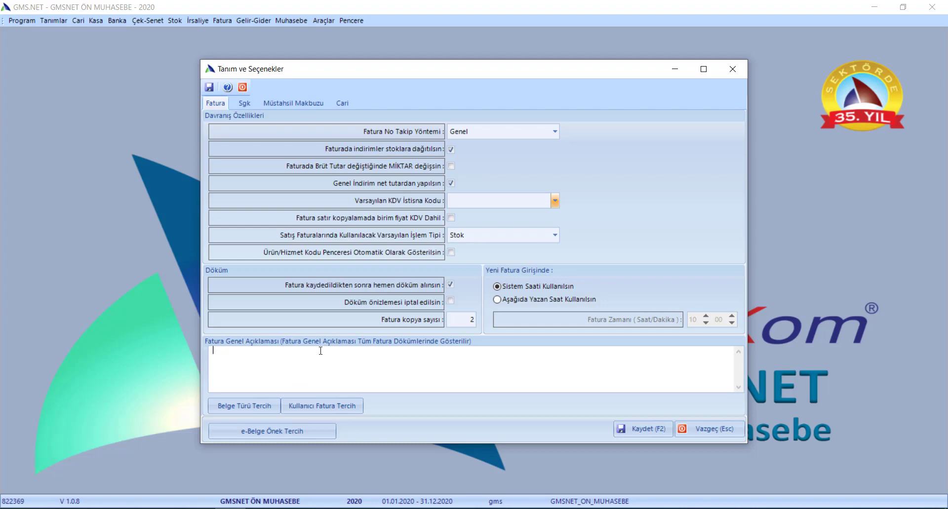
left_click(657, 431)
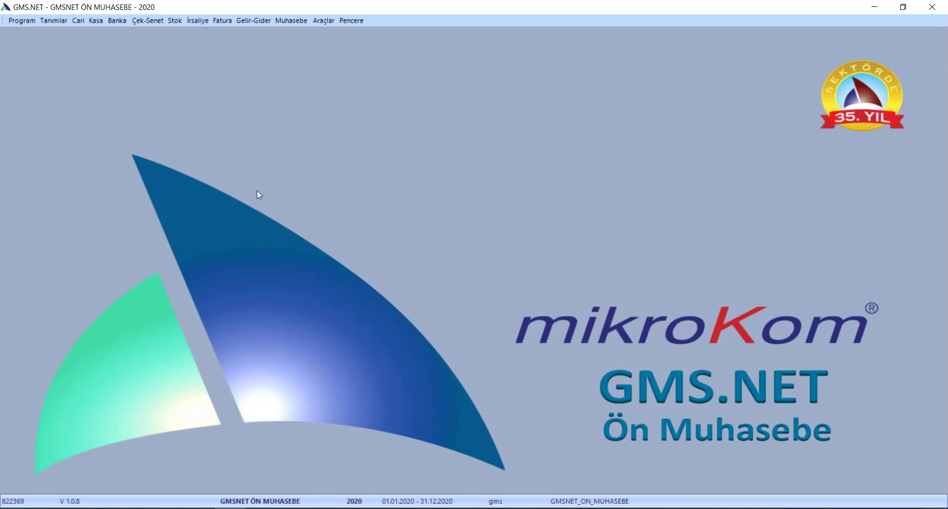
- Open the invoice operations list and start a new purchase invoice (Alış Faturası)
left_click(222, 22)
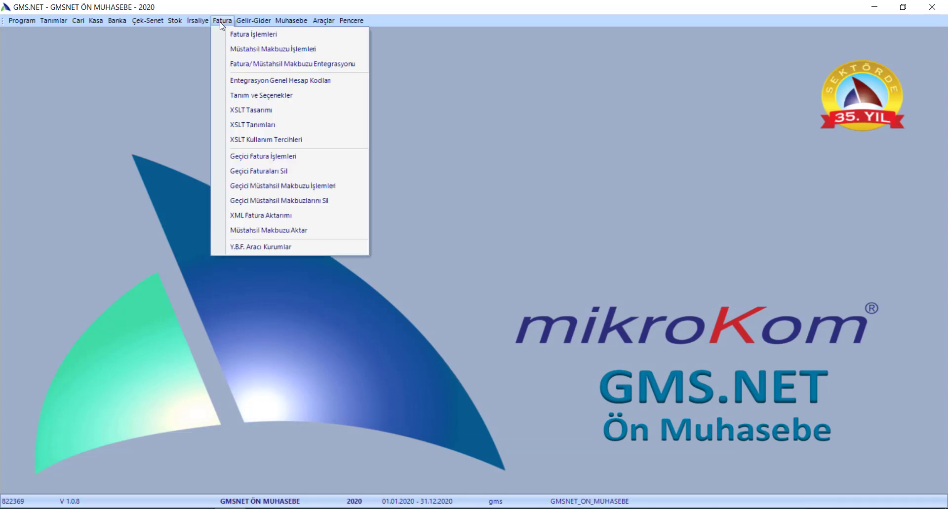
left_click(253, 36)
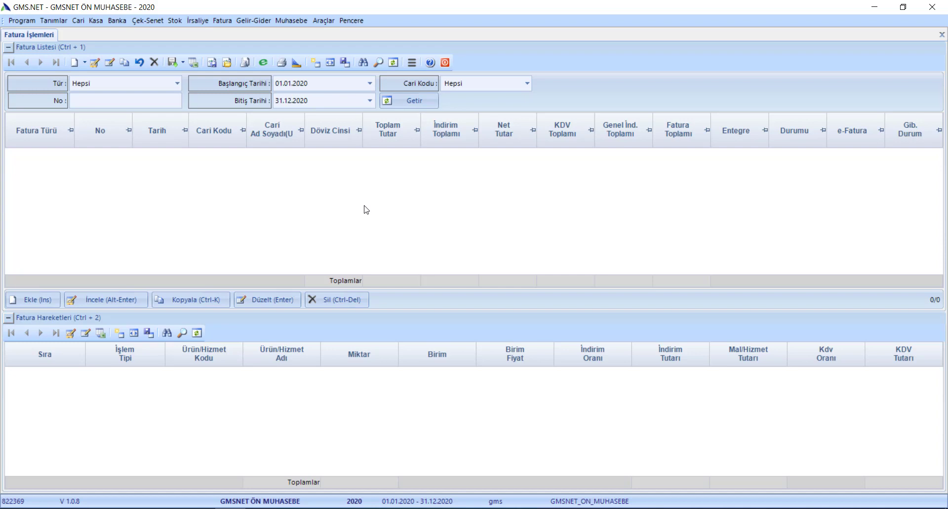
left_click(35, 306)
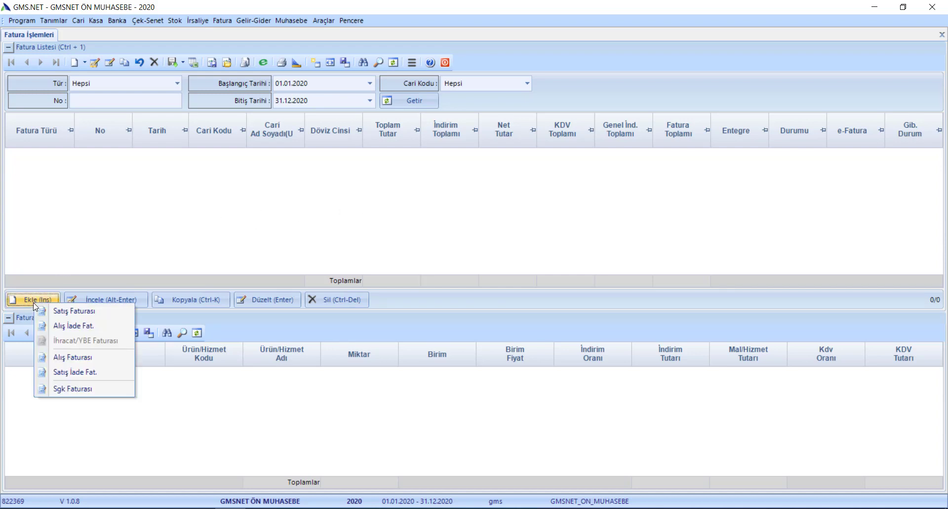
left_click(79, 365)
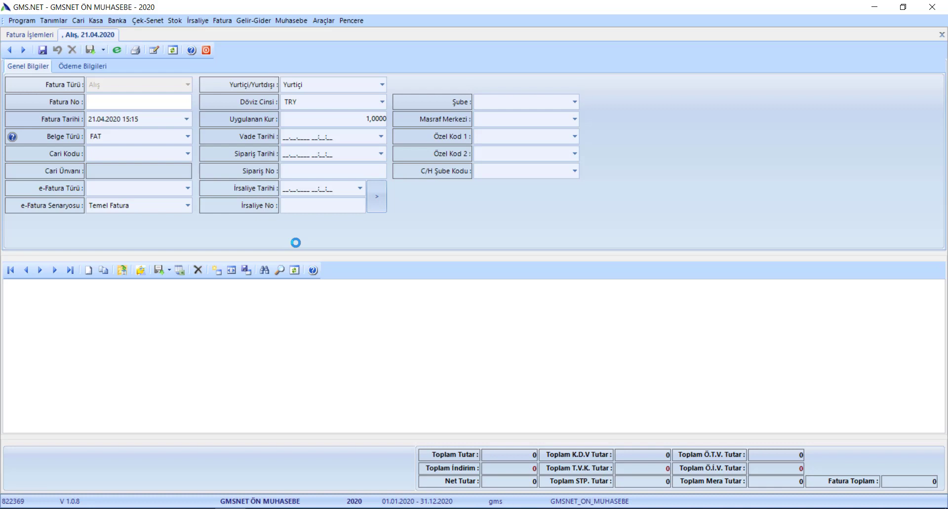
- Enter invoice number A-2423545 and set the invoice date to 20.04.2020
type("A-")
type("2423545")
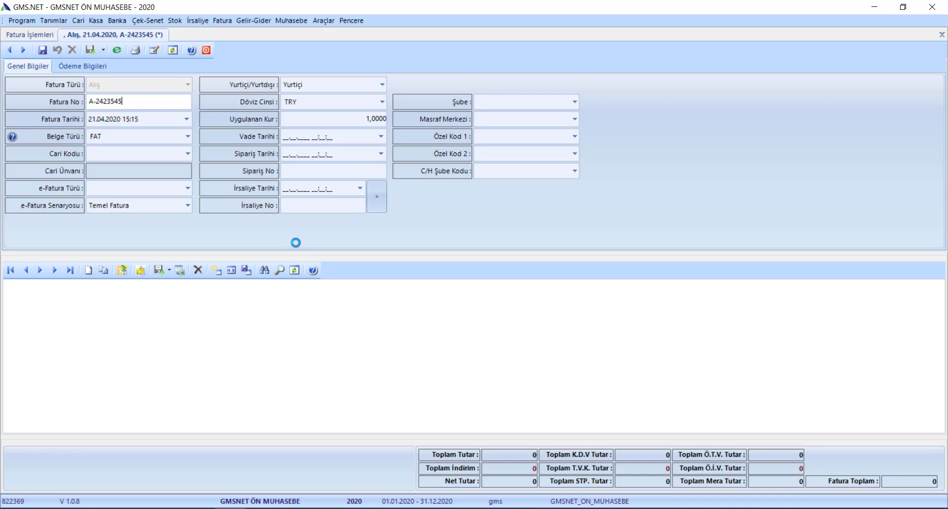
key("Tab")
type("20")
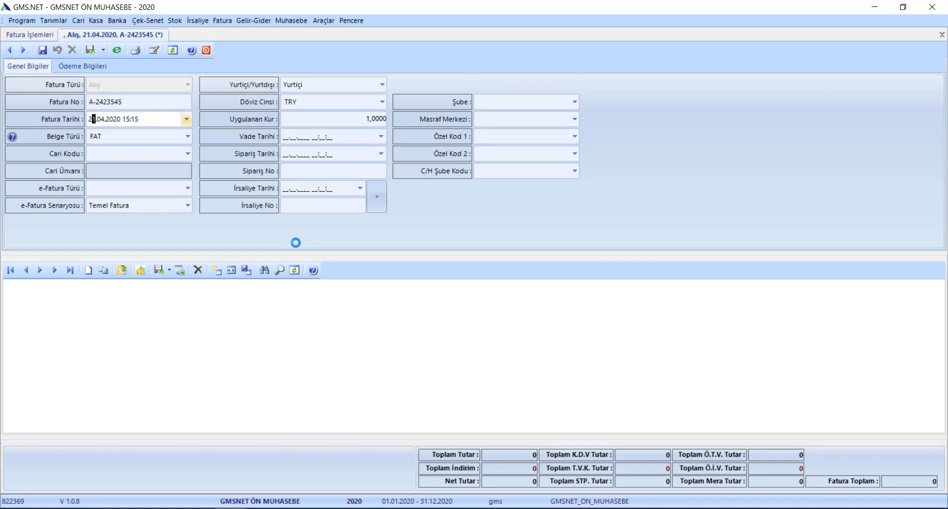
left_click(186, 119)
left_click(186, 120)
key("Tab")
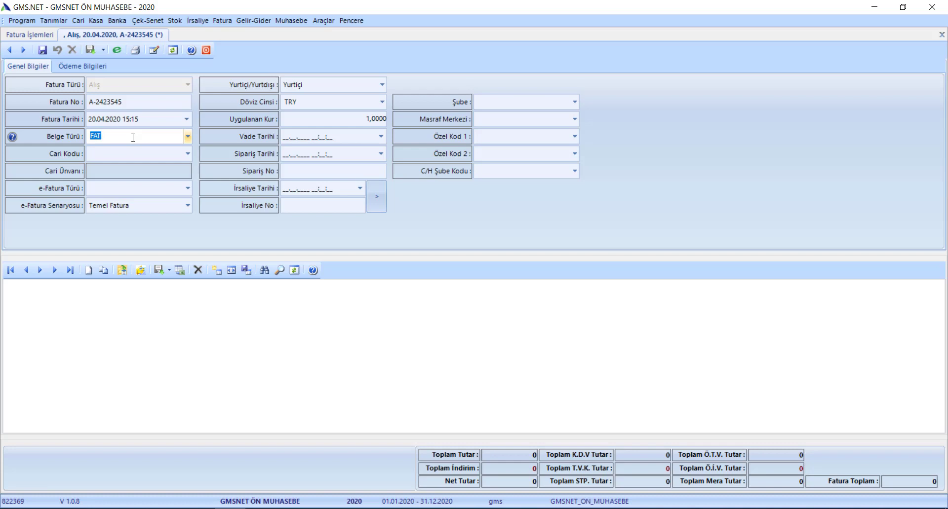
- In the invoice options' document type preferences, select FAT as the paper invoice document type for Alış
left_click(224, 21)
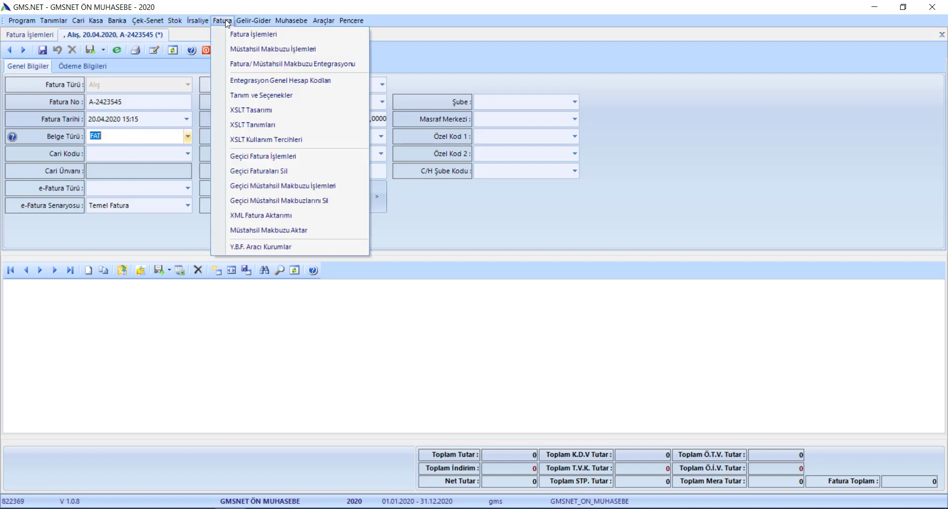
left_click(239, 96)
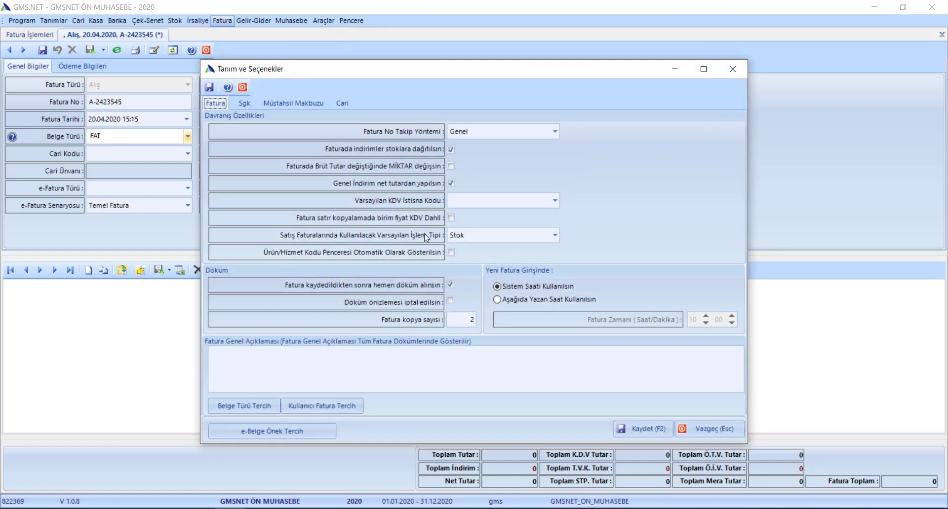
left_click(251, 407)
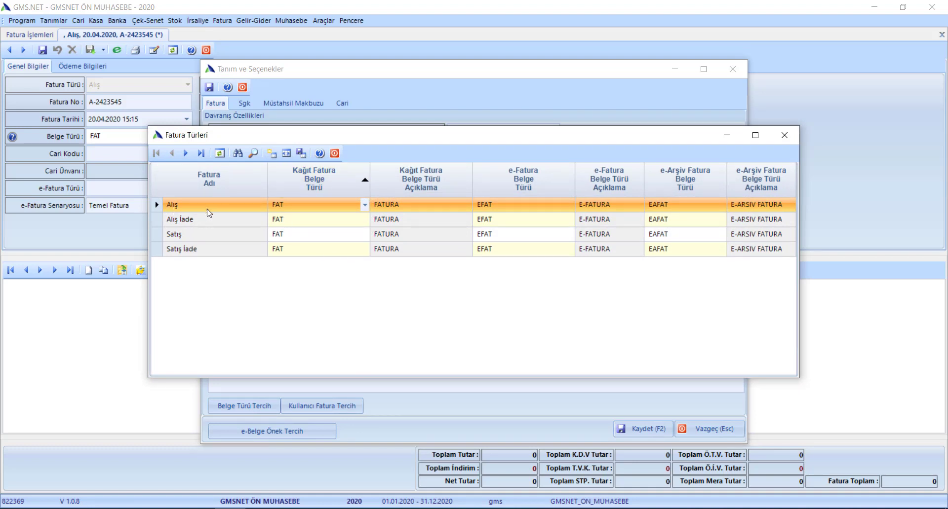
left_click(364, 206)
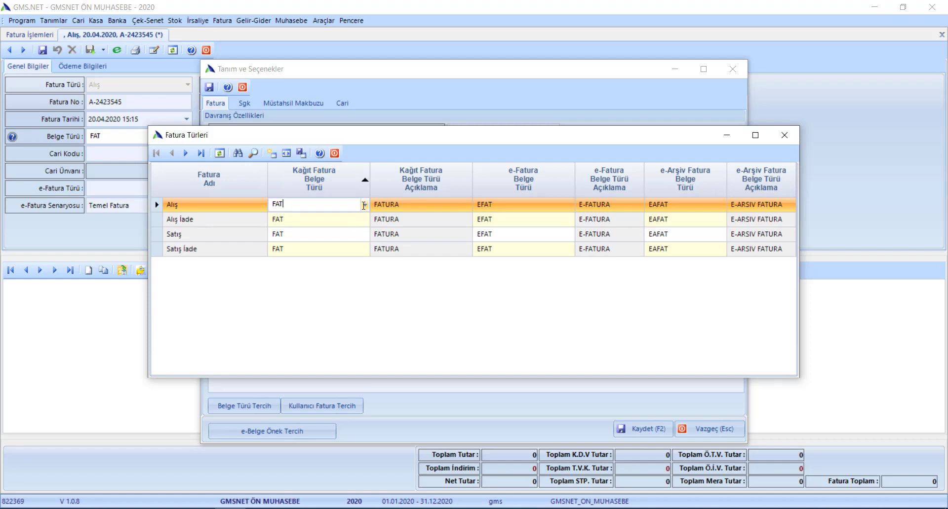
left_click(364, 206)
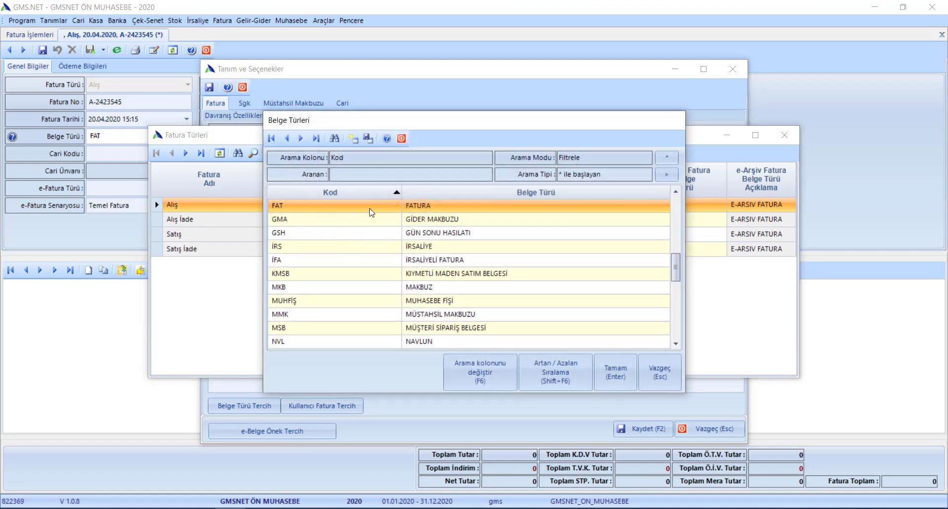
double_click(349, 208)
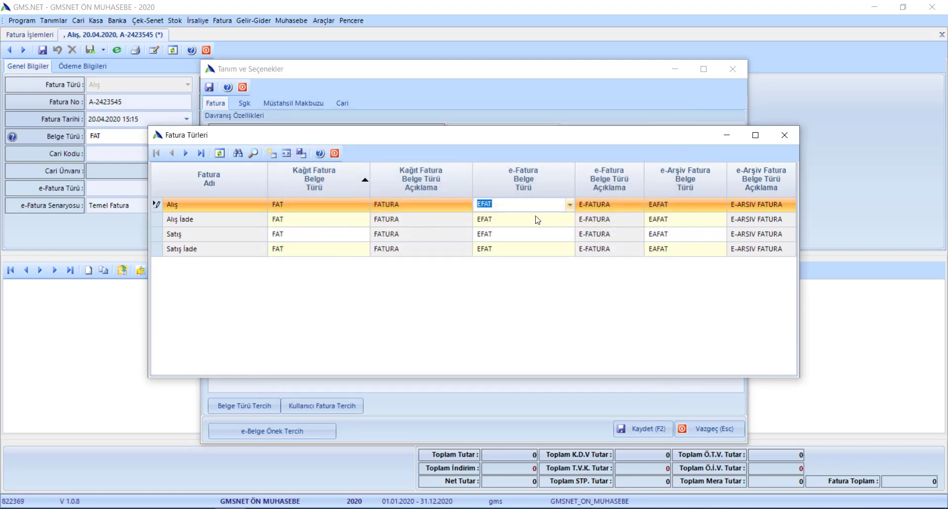
- Check the e-Fatura and e-Arşiv document types of the Alış row, and save the invoice options
left_click(511, 205)
left_click(689, 205)
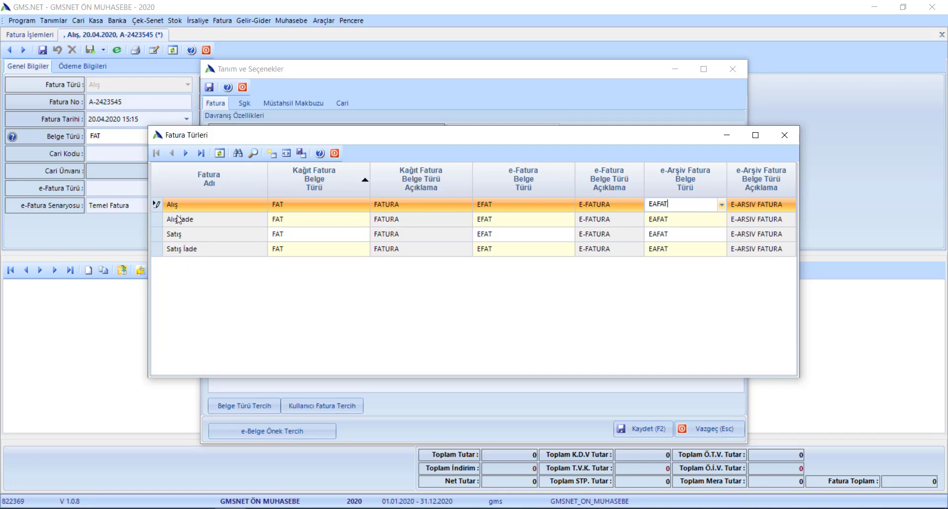
left_click(334, 155)
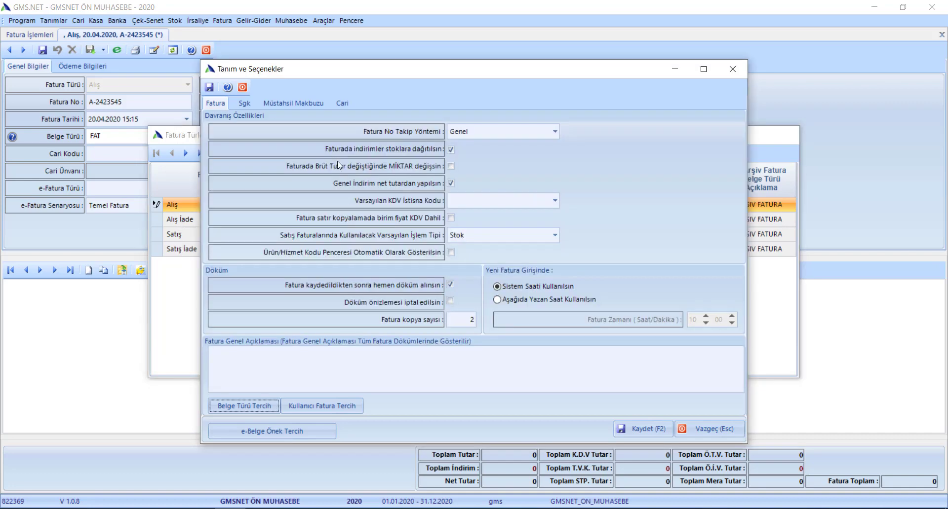
left_click(634, 432)
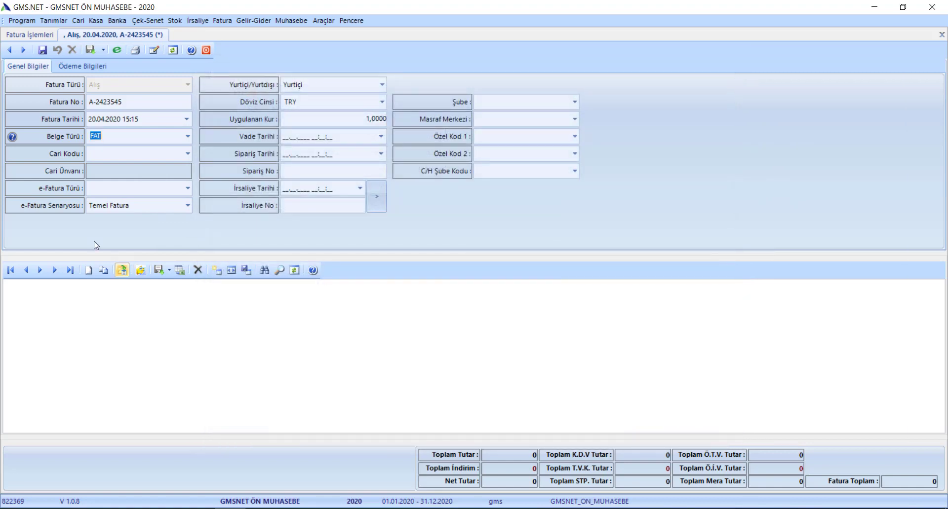
- Select the seller SATICI FİRMA A.Ş. as the purchase invoice's current account
left_click(128, 149)
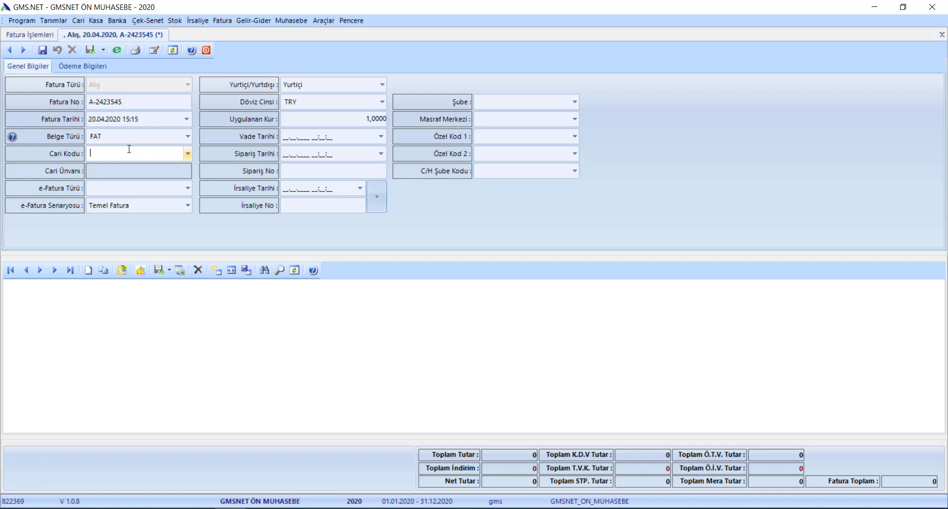
left_click(187, 154)
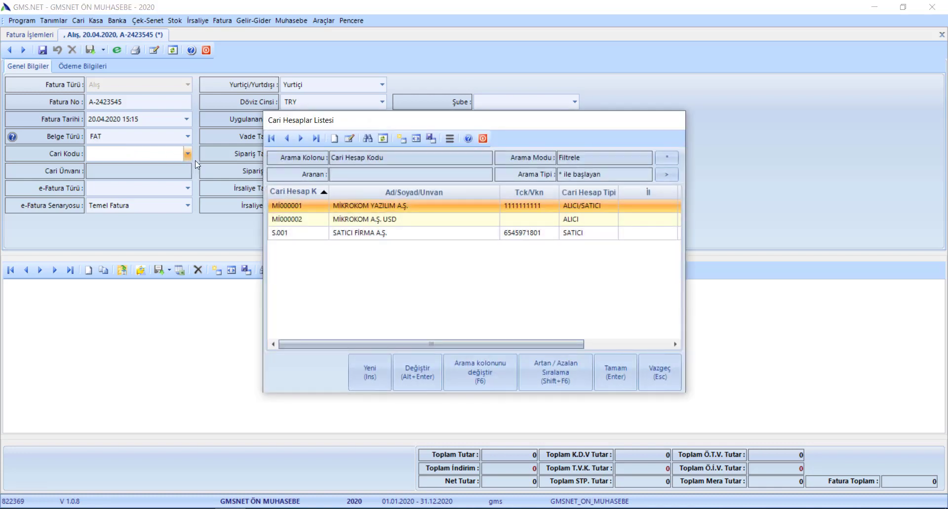
left_click(353, 236)
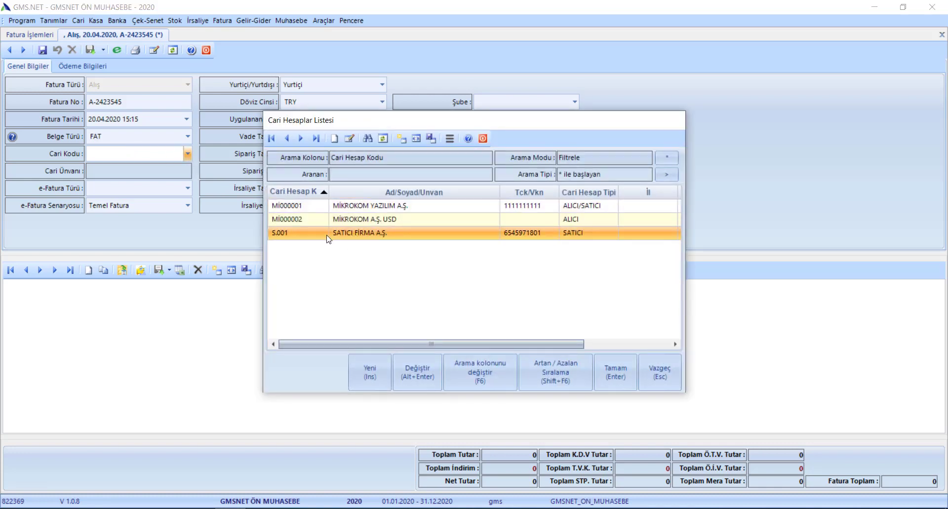
double_click(361, 237)
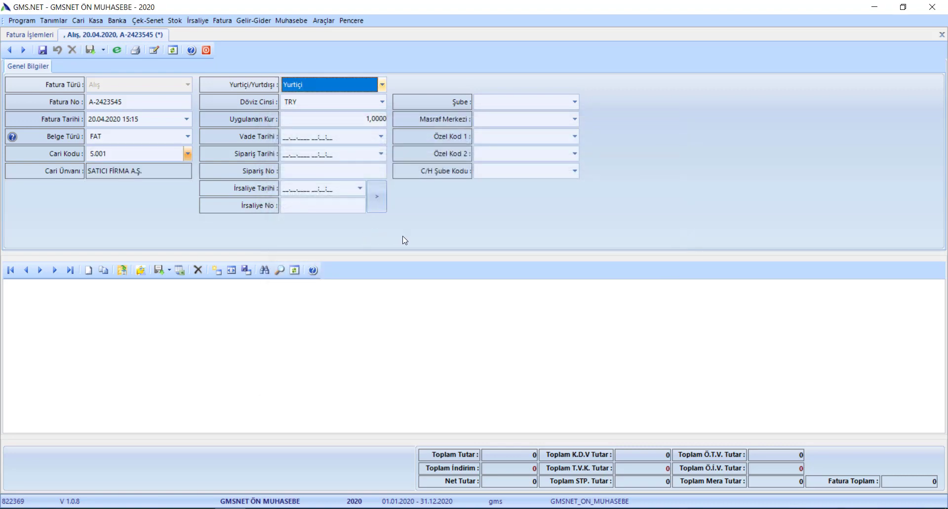
- Keep the invoice as domestic (Yurtiçi) and choose TRY (Türk Lirası) as its currency
left_click(368, 83)
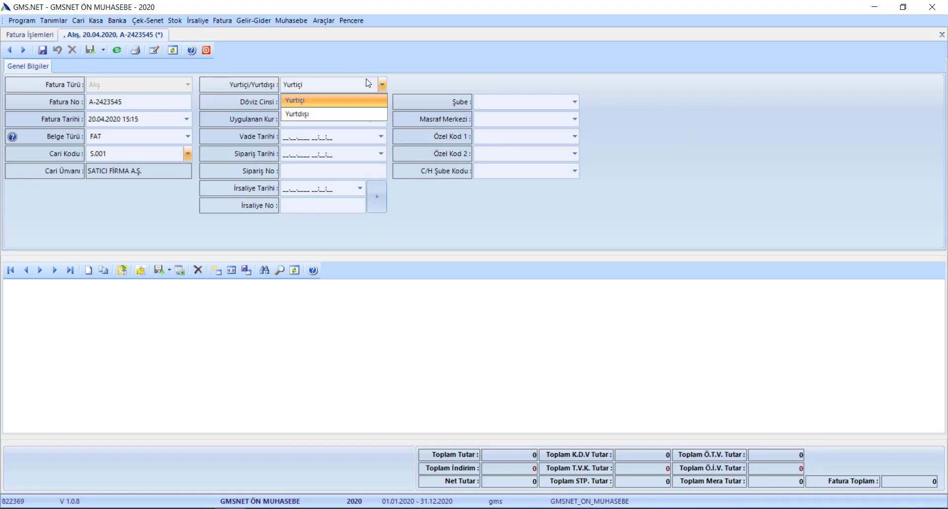
left_click(368, 83)
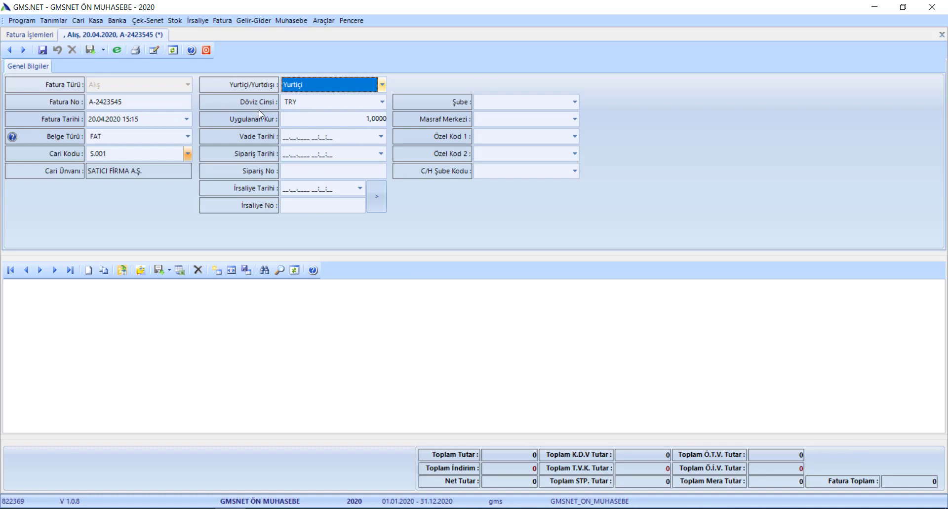
left_click(344, 104)
double_click(344, 104)
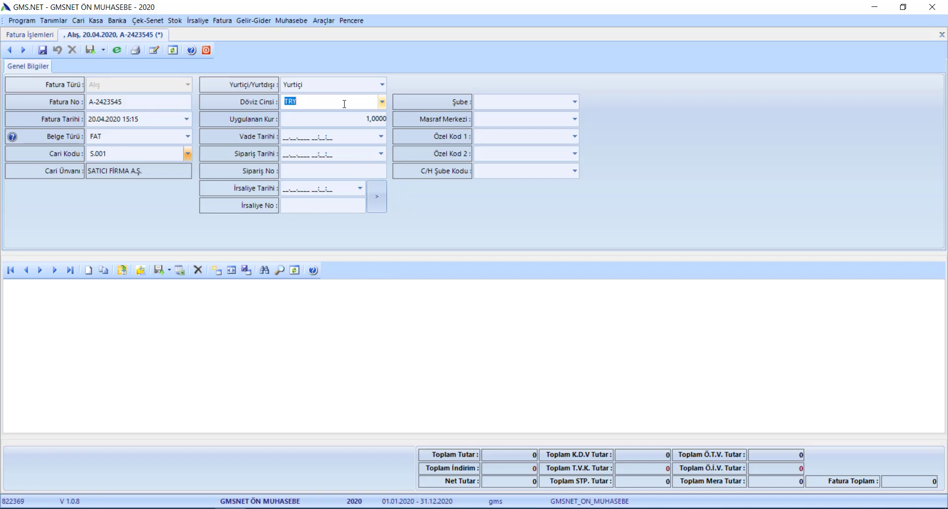
key("BackSpace")
left_click(383, 103)
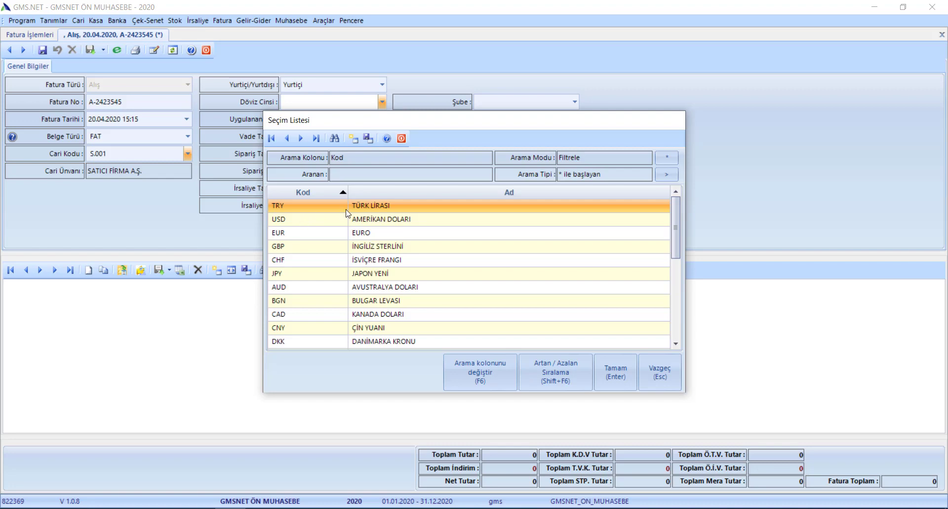
double_click(331, 209)
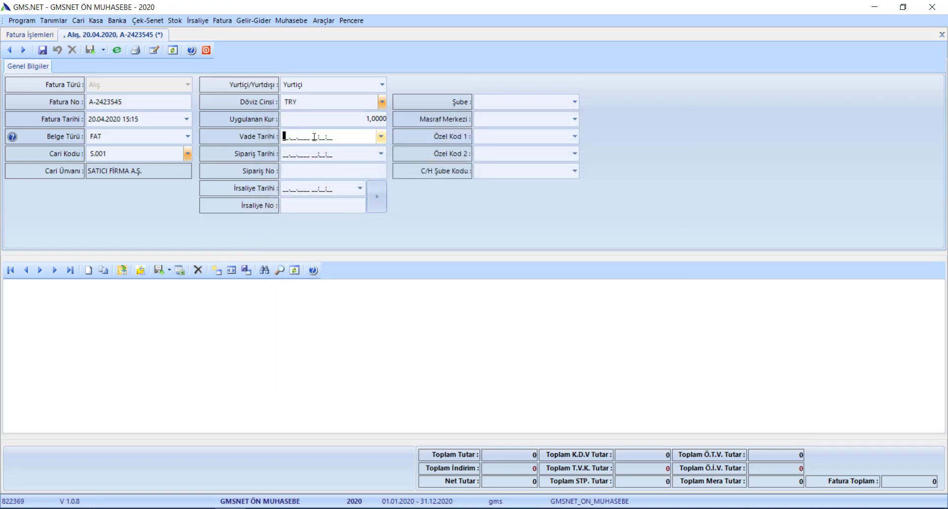
- Set the purchase invoice's due date (Vade Tarihi) to 30.04.2020 15:17:18
left_click(500, 159)
type("30.04.2020 15:17:18")
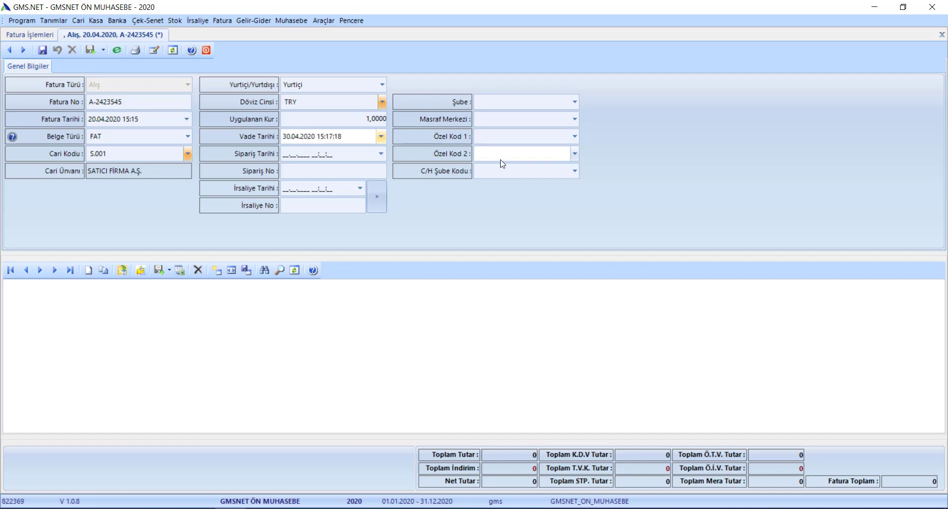
key("Tab")
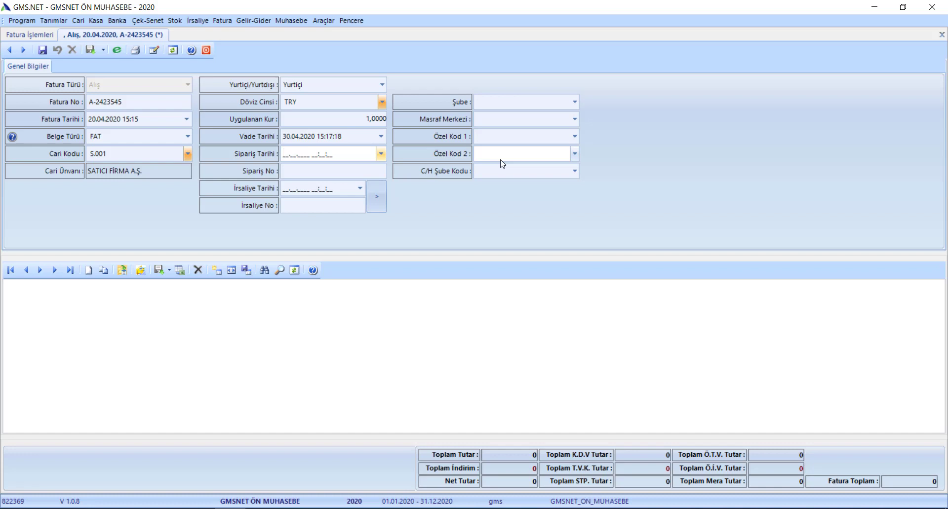
- Set the order date (Sipariş Tarihi) to 21.04.2020 and enter the order number in Sipariş No
key("Up")
key("Tab")
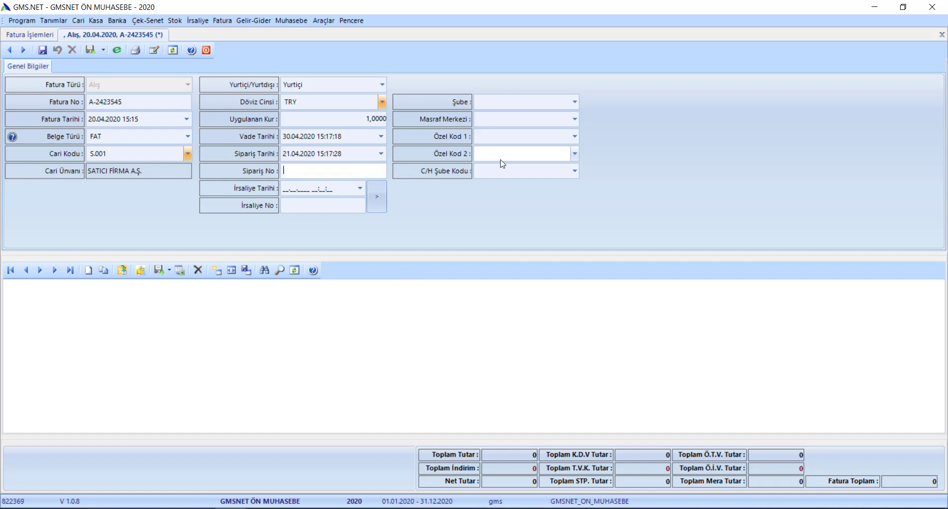
type("s")
type("S-")
type("435345")
key("Tab")
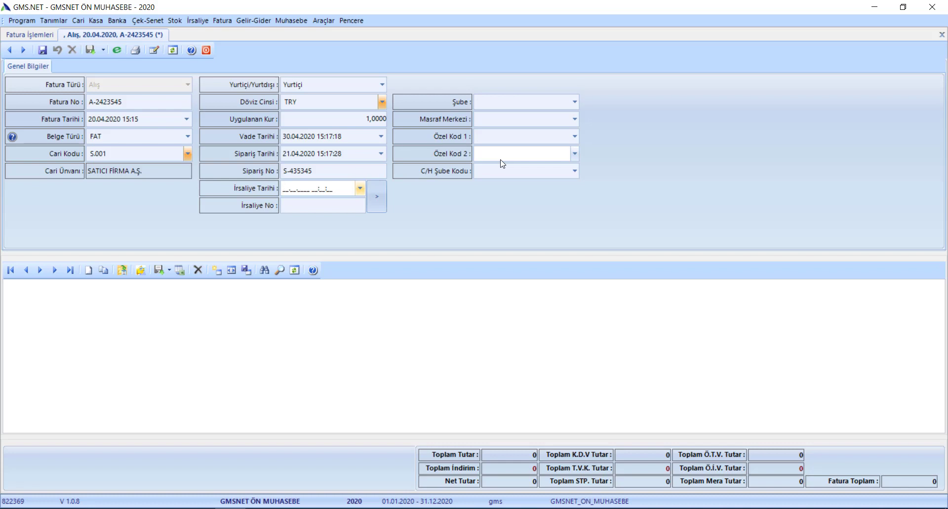
- Set the waybill date (İrsaliye Tarihi) to 20.04.2020 and the waybill number (İrsaliye No) to A-345656
key("space")
key("Down")
key("Tab")
type("A-")
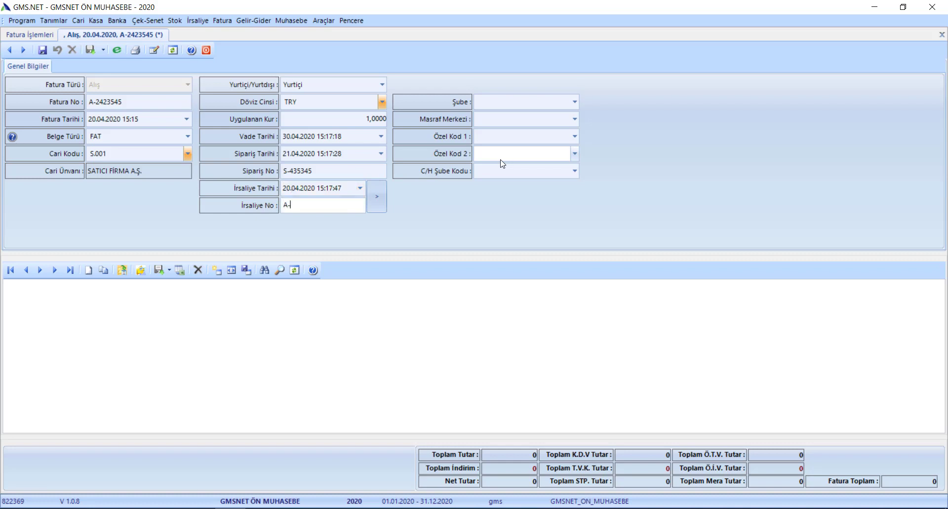
type("345656")
- Check the invoice's waybill list (İrsaliye Tanımları) and its row for additional waybills, and close it without adding any
left_click(377, 199)
left_click(413, 222)
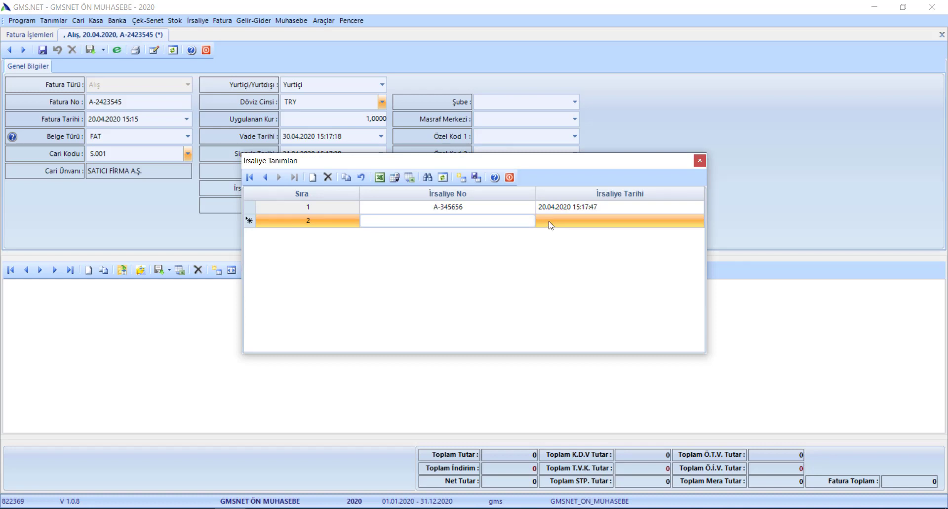
left_click(698, 161)
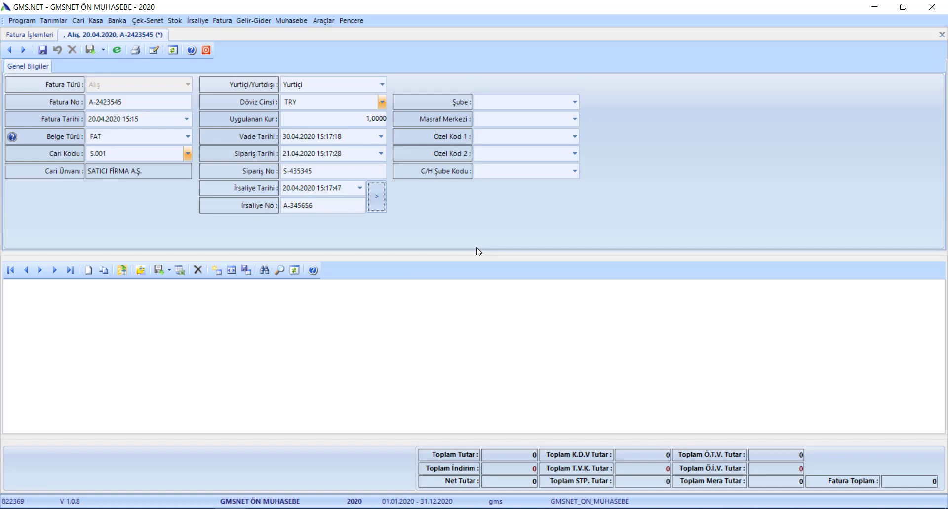
key("Return")
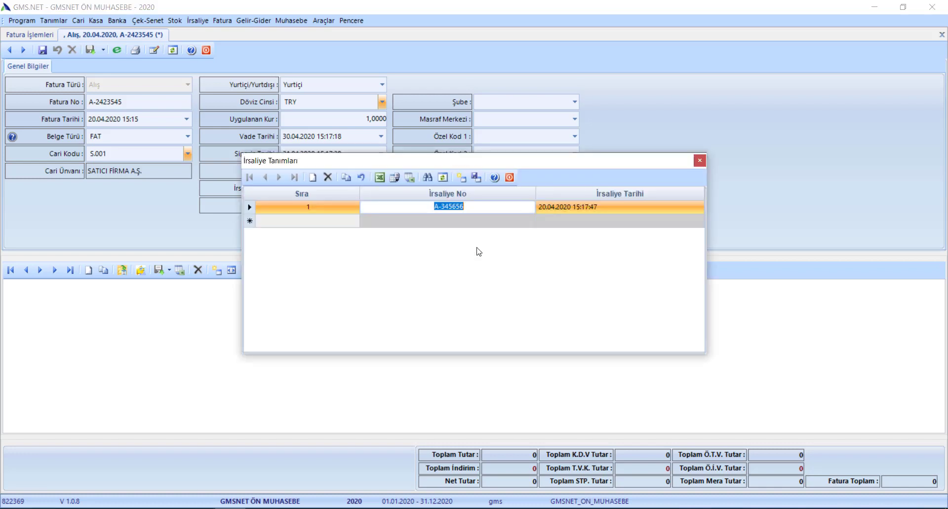
key("Tab")
key("Escape")
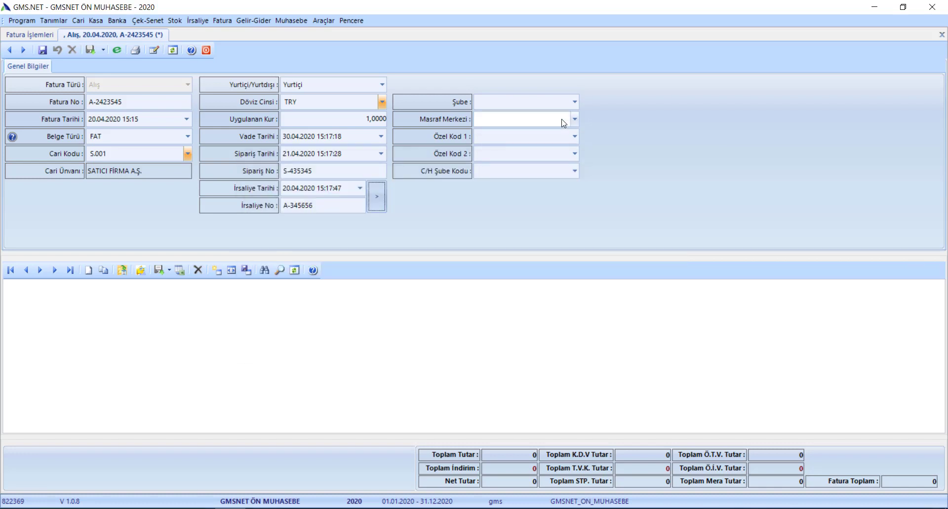
left_click(500, 106)
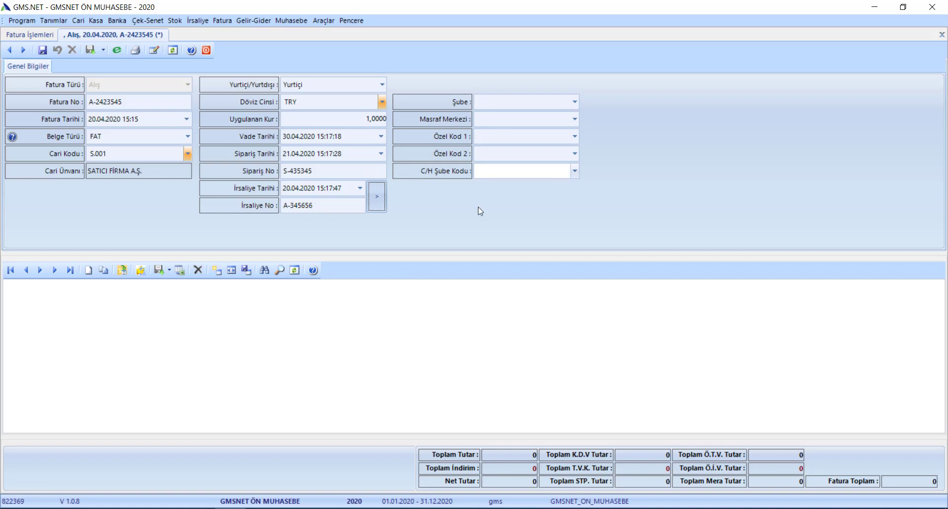
- Add a first Stok line to the invoice with stock item S.004, 120 YAPRAK AJANDA
left_click(96, 302)
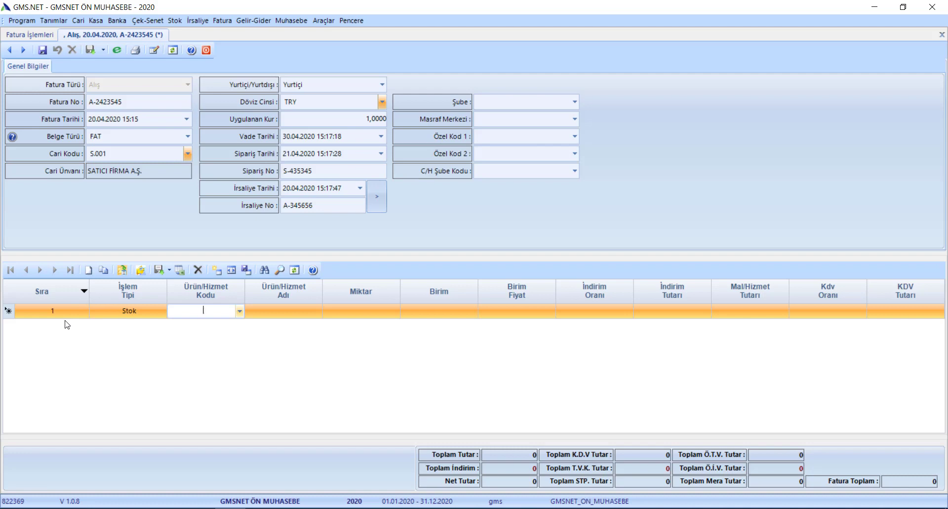
left_click(240, 312)
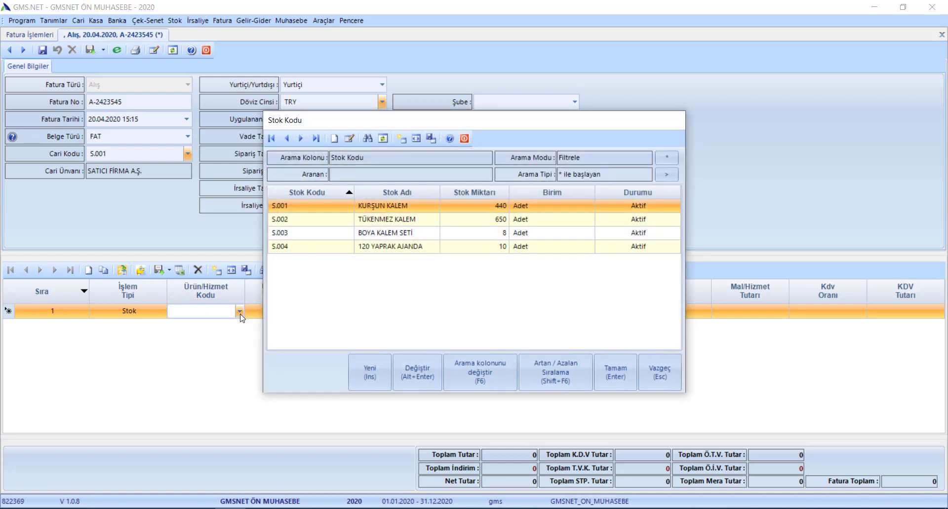
left_click(437, 228)
key("Down")
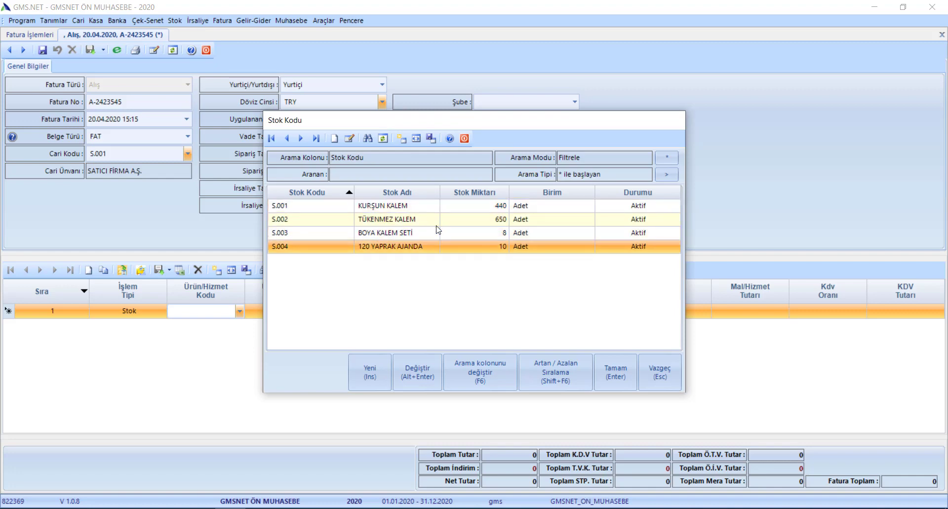
key("Return")
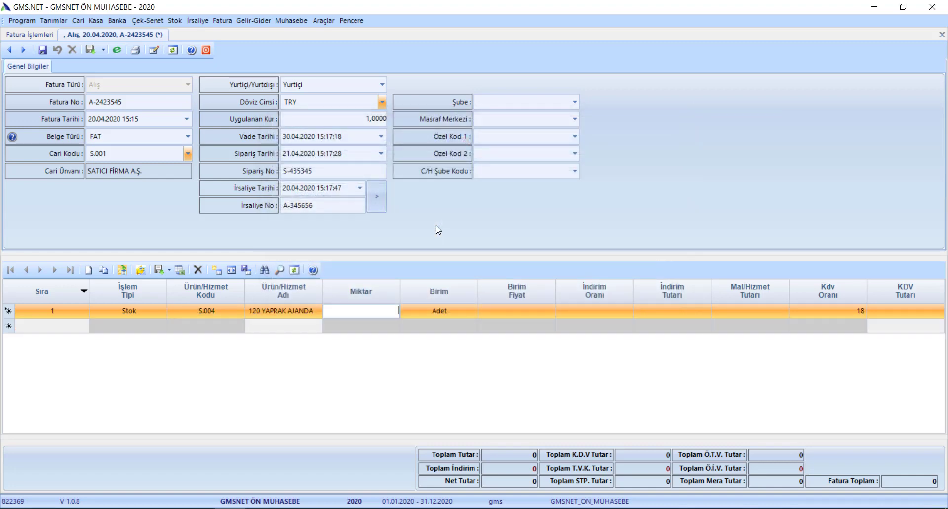
- Give the 120 YAPRAK AJANDA line a quantity of 50, a unit price of 20 and a 10 percent discount, keeping KDV at 18
type("50")
key("Return")
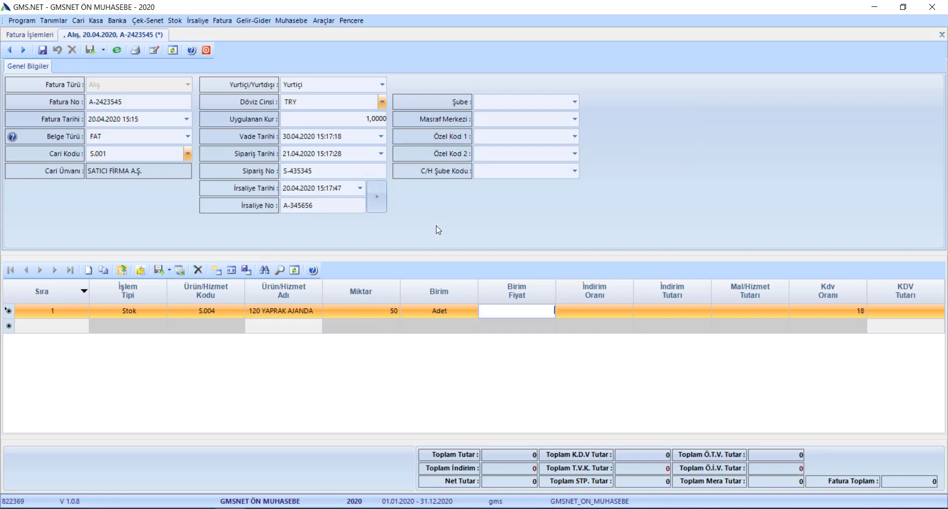
type("20")
key("Return")
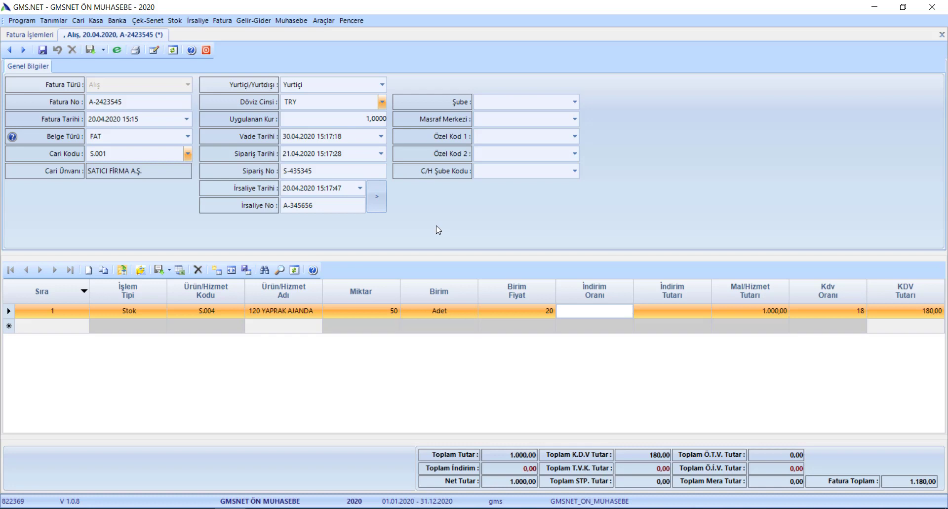
type("10")
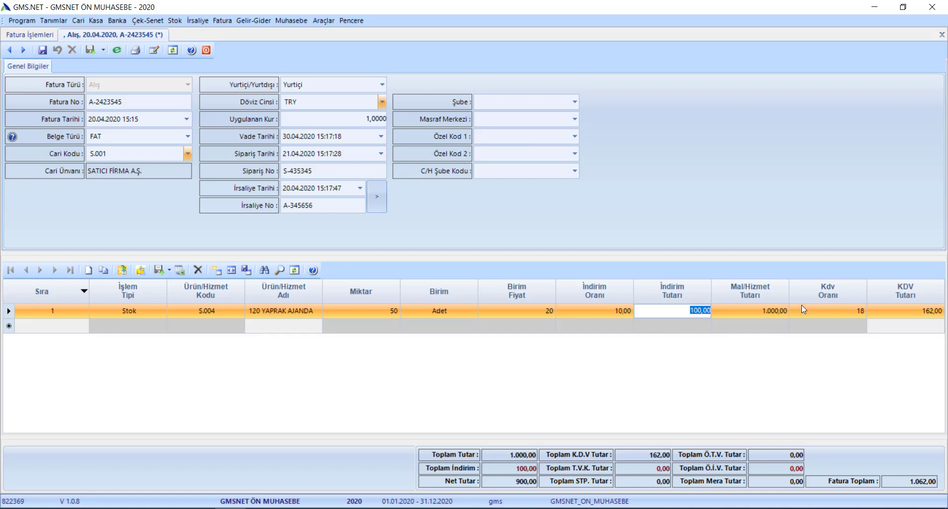
key("Tab")
key("Tab")
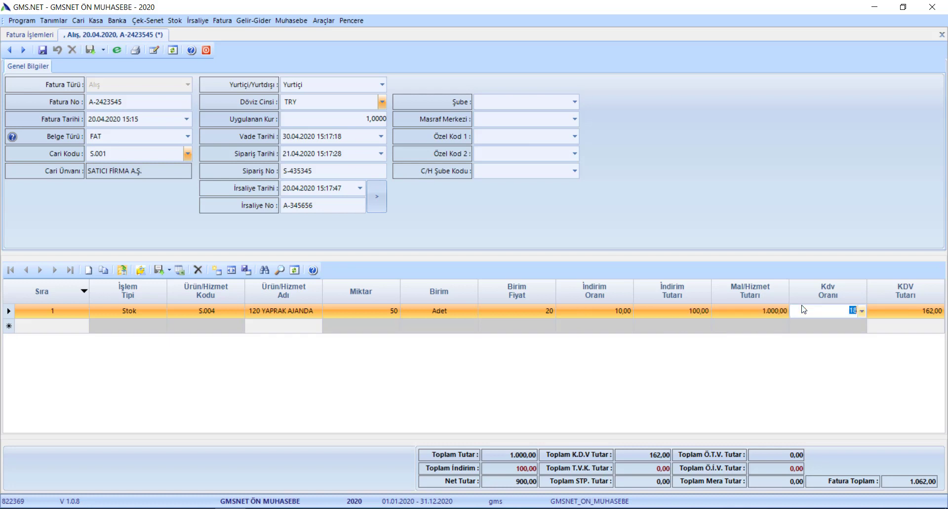
key("Tab")
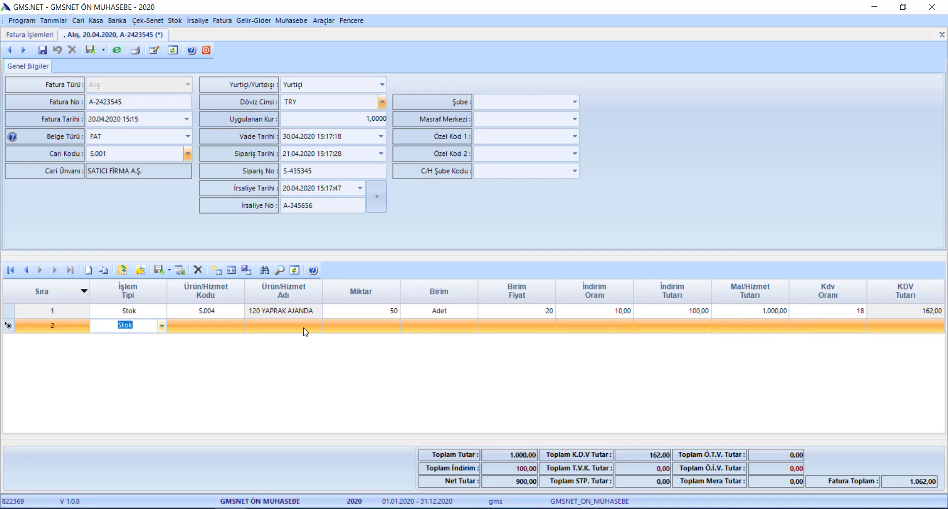
- Add a second Stok line with stock item S.003, BOYA KALEM SETİ
left_click(203, 323)
left_click(238, 327)
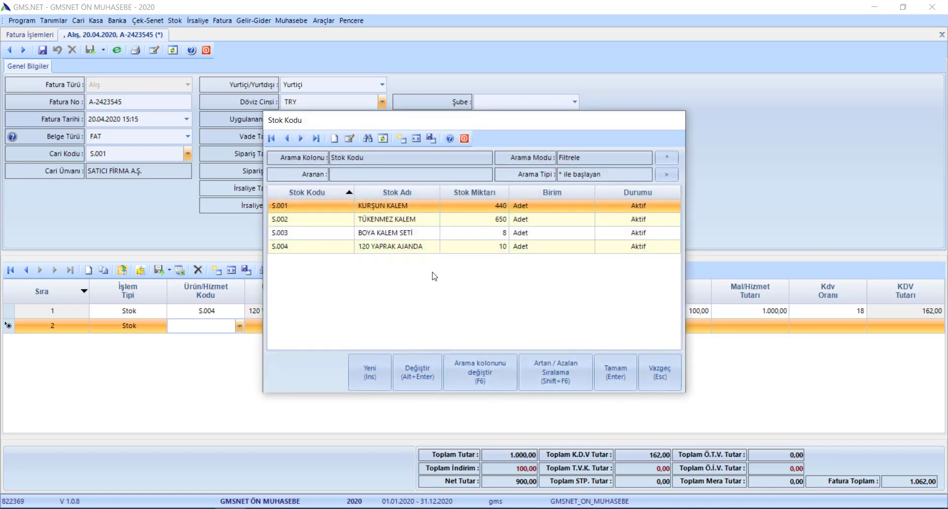
double_click(376, 234)
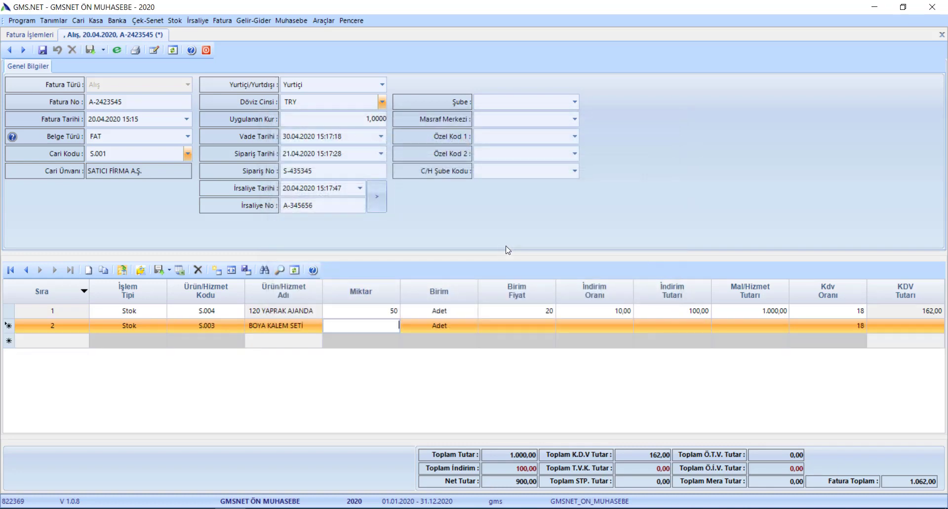
- Give the BOYA KALEM SETİ line a quantity of 10, a unit price of 25 and a 20 percent discount, keeping KDV at 18
type("10")
key("Tab")
key("Tab")
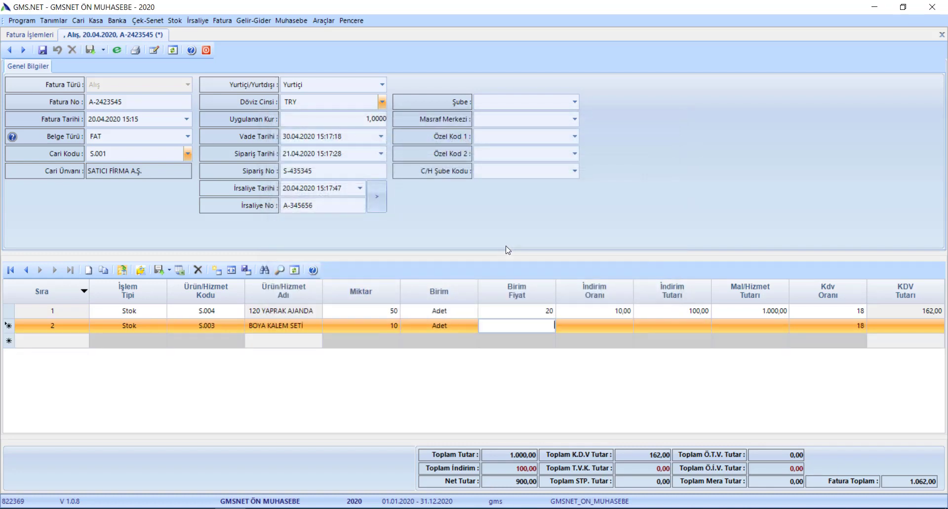
type("25")
key("Tab")
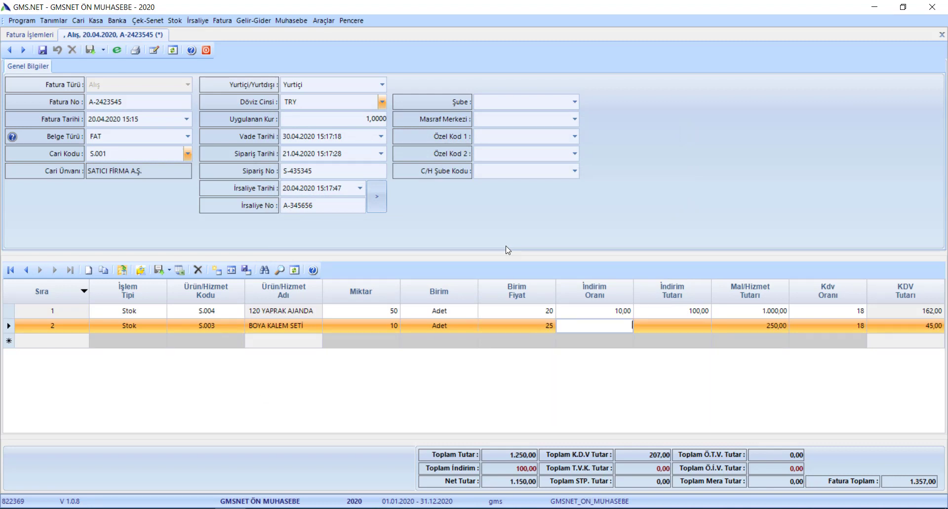
type("20")
key("Tab")
key("Tab")
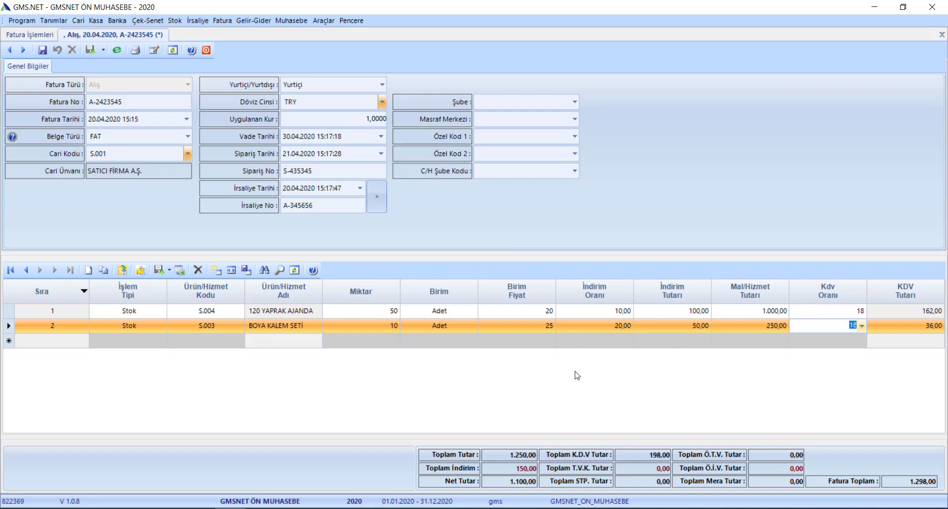
- In the invoice line table's column display settings, make the Açıklama and Kdv İstisna Kodu columns visible
left_click(231, 270)
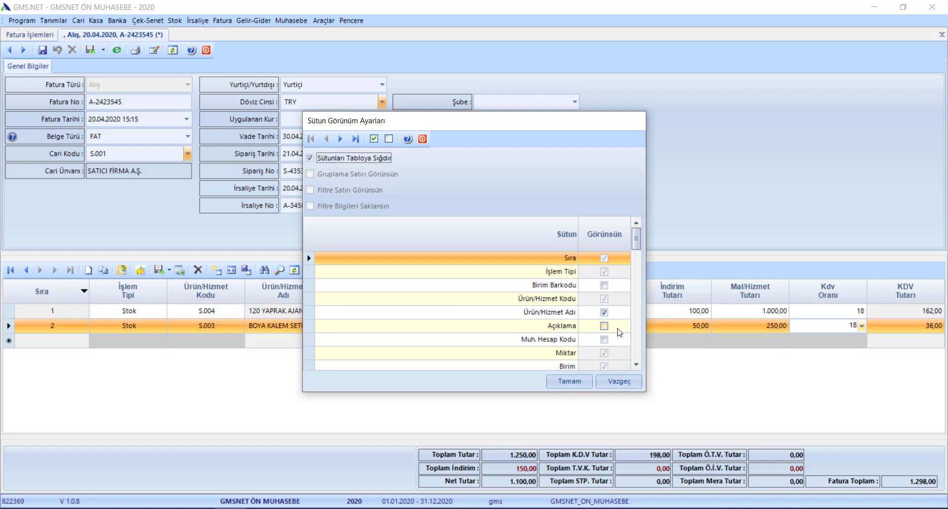
left_click(604, 326)
left_click_drag(637, 242, 636, 282)
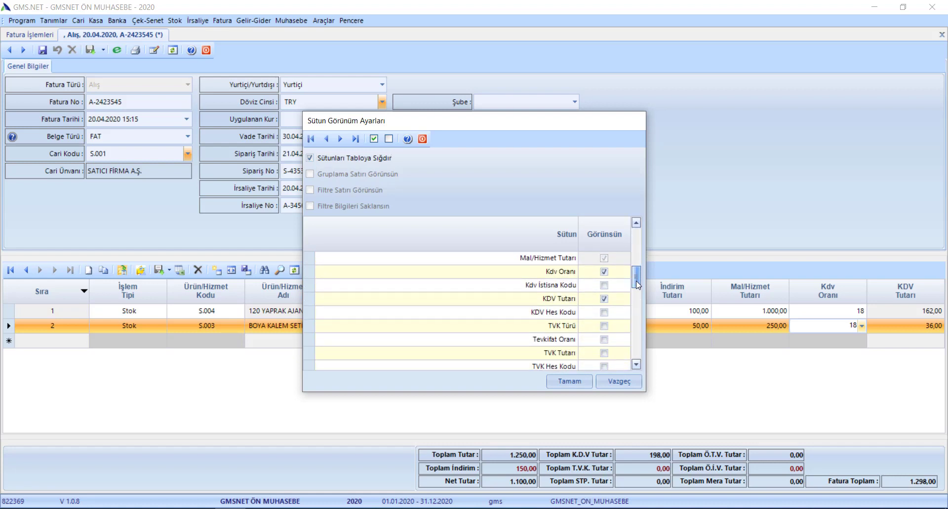
left_click(607, 285)
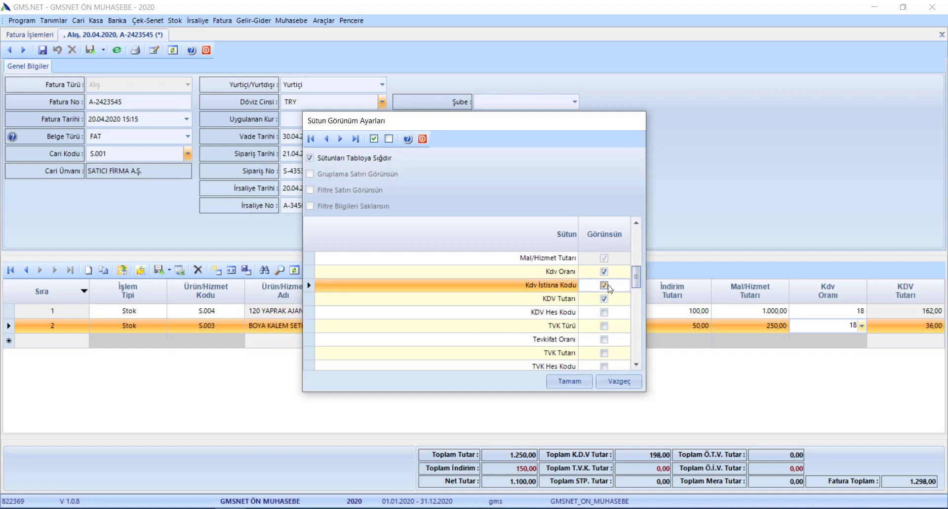
- Make the withholding columns TVK Türü, Tevkifat Oranı and TVK Tutarı visible in the column display settings
left_click(604, 326)
left_click(604, 340)
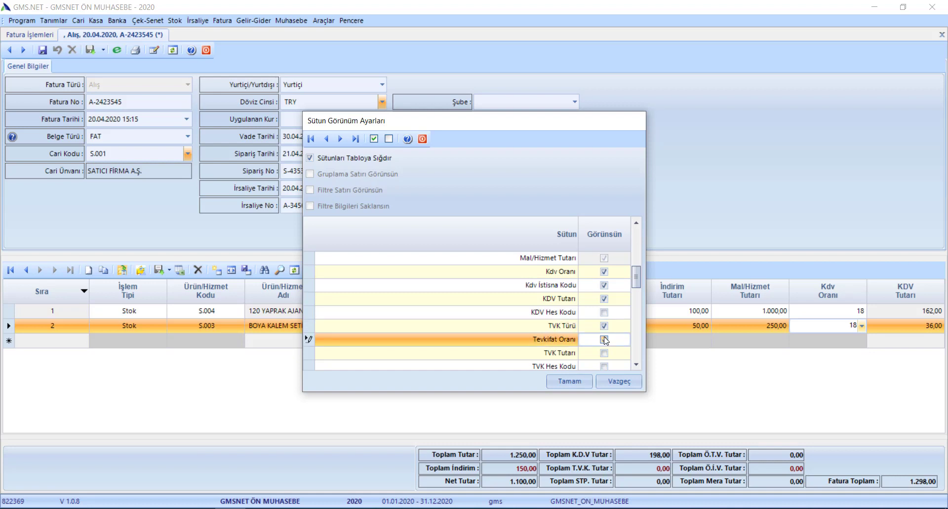
left_click(604, 354)
- Make the STP. Türü, STP. Oranı and STP. Tutarı columns visible, apply the column settings and save the table layout
scroll(636, 365, "down", 7)
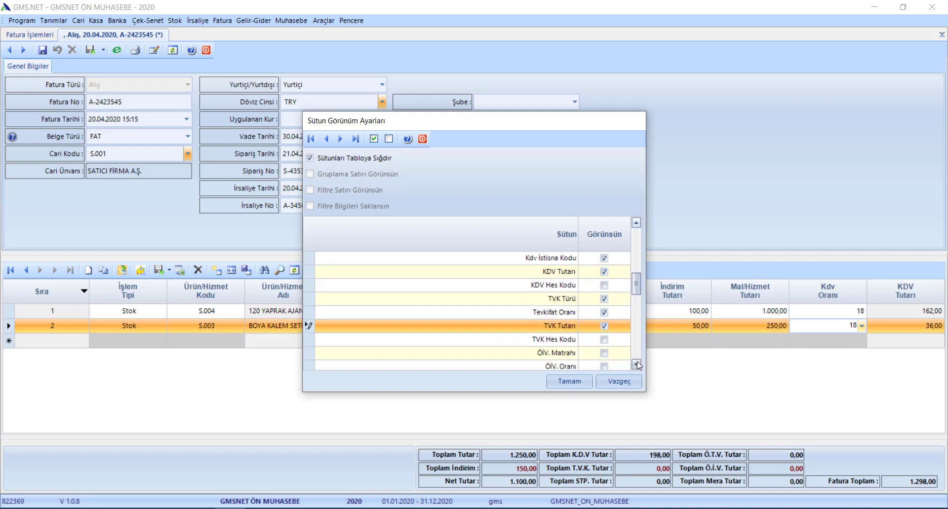
left_click_drag(639, 308, 639, 341)
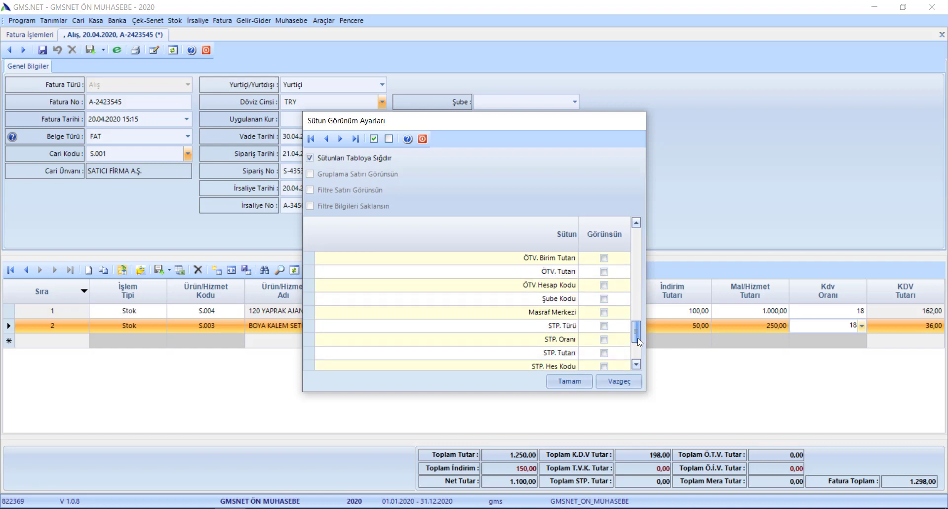
left_click(603, 326)
left_click(604, 340)
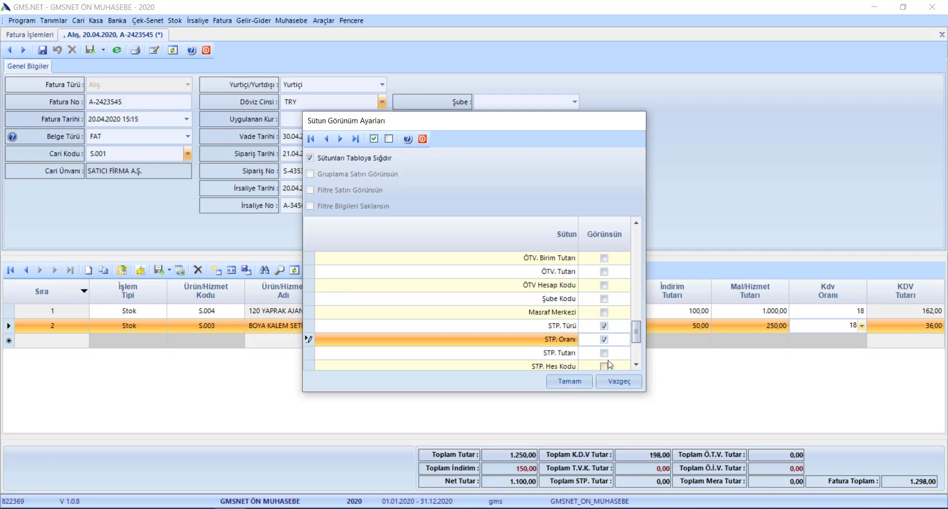
left_click(604, 354)
left_click(568, 384)
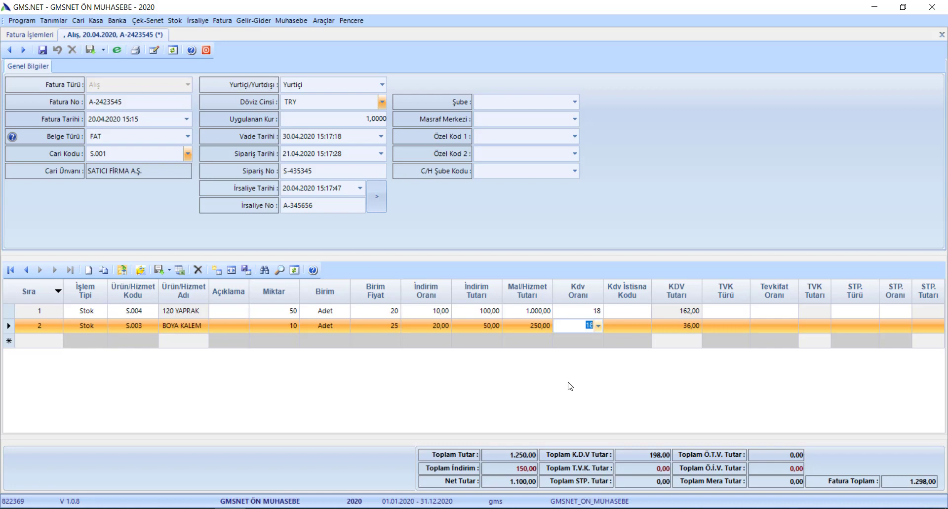
left_click(246, 271)
- Examine the KDV rates and TVK Türü withholding codes available for the 120 YAPRAK AJANDA line without choosing any
left_click(594, 310)
left_click(598, 311)
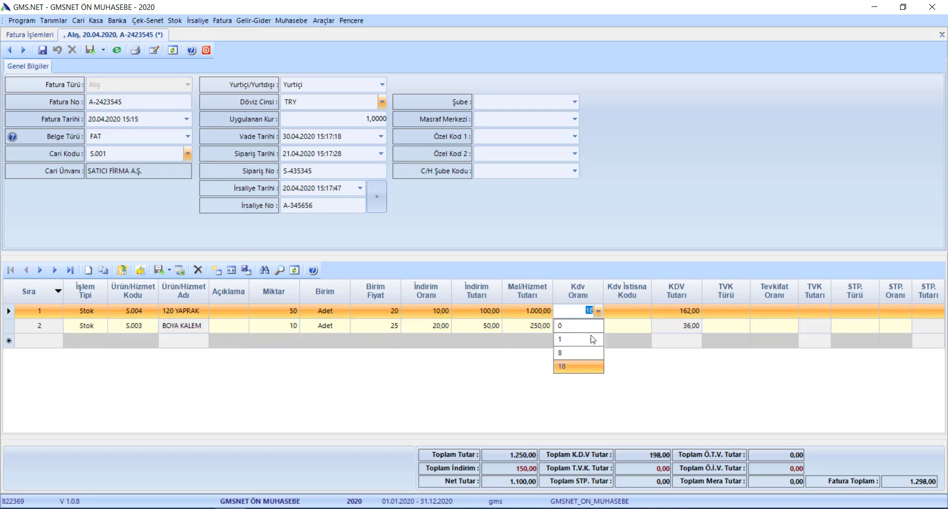
left_click(632, 318)
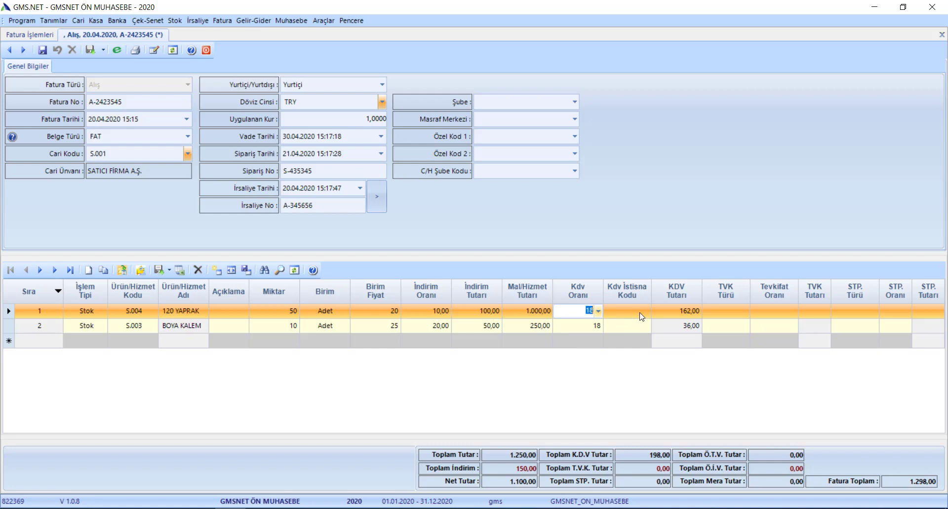
left_click(747, 314)
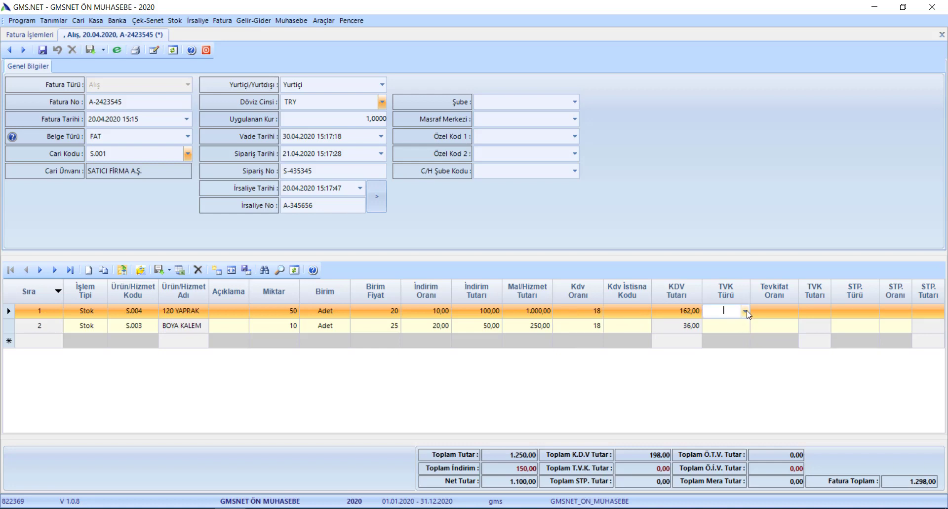
left_click(748, 313)
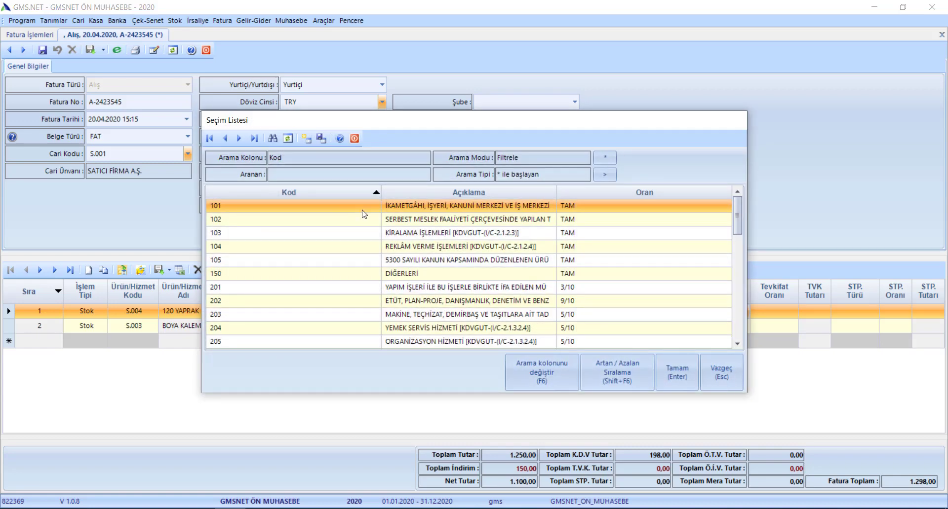
left_click(720, 371)
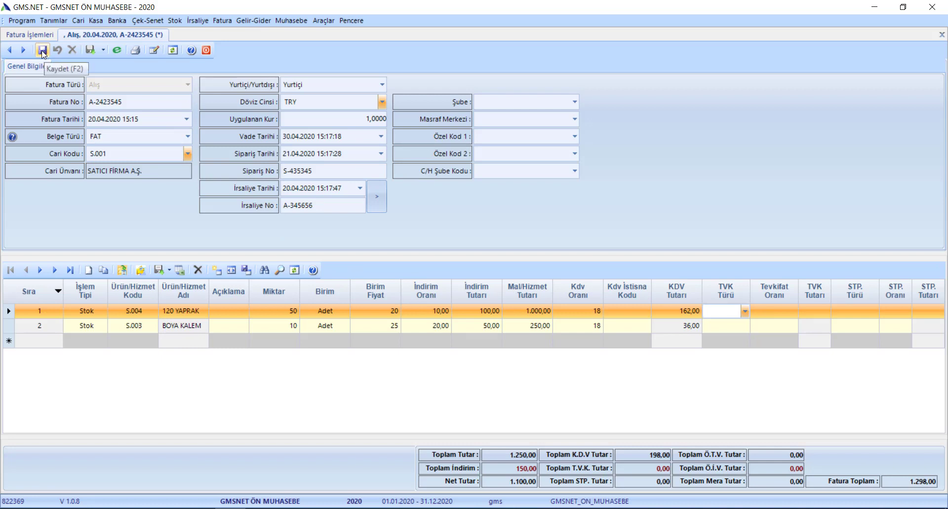
key("Tab")
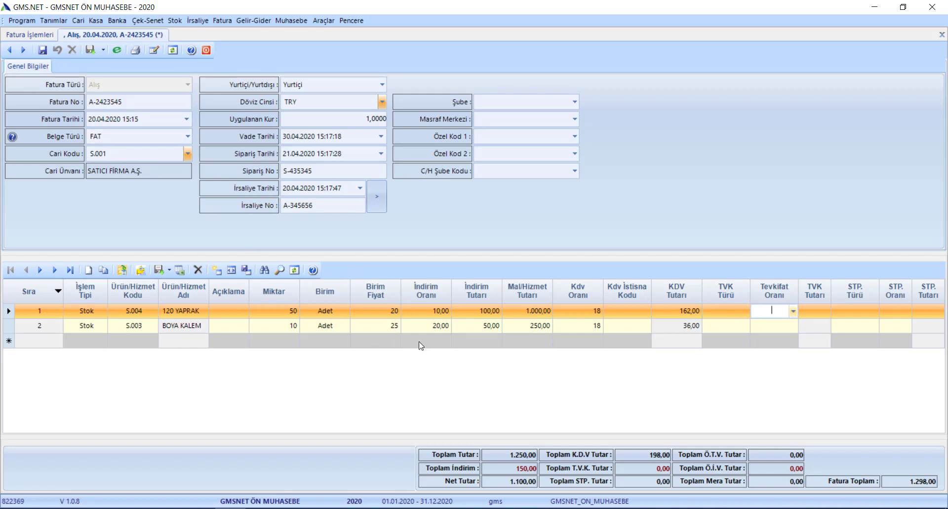
left_click(529, 285)
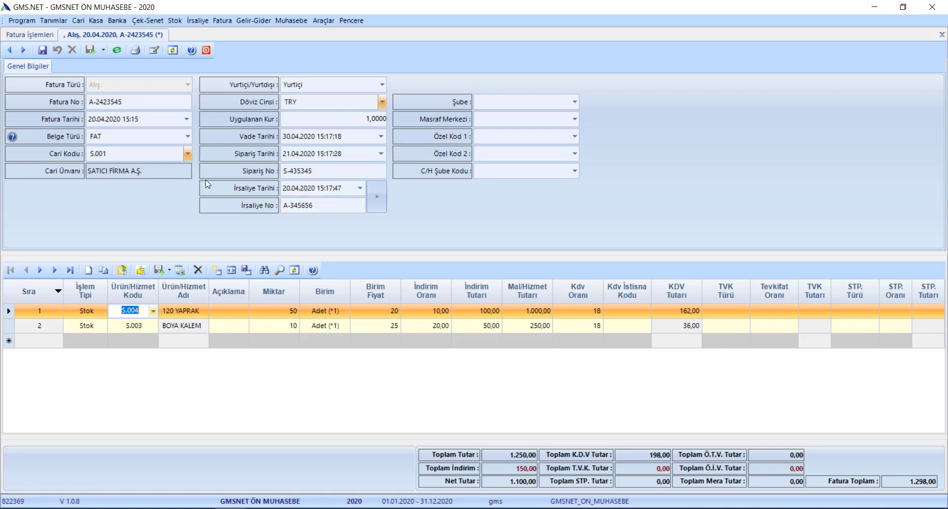
- Set the purchase invoice's Sipariş Tarihi to 20.04.2020, keeping the İrsaliye Tarihi at 20.04.2020
left_click(284, 191)
key("Down")
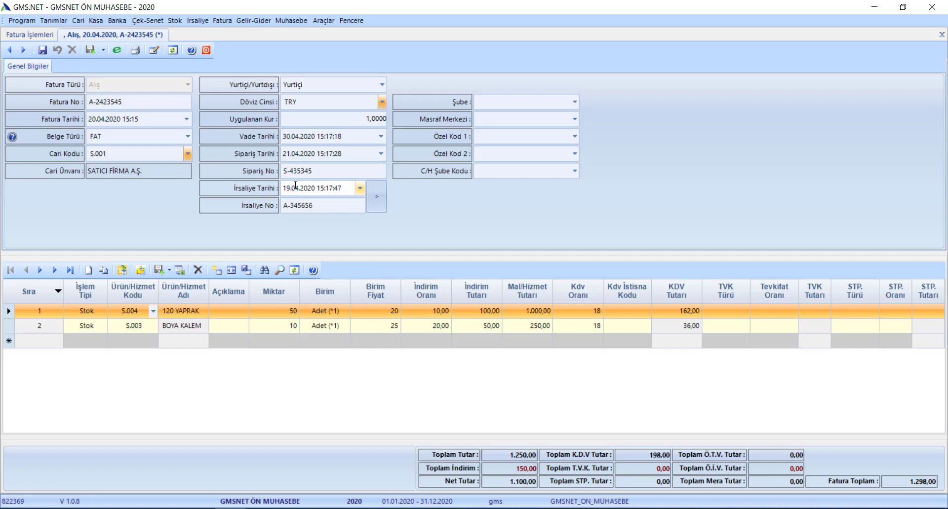
key("Up")
left_click(287, 154)
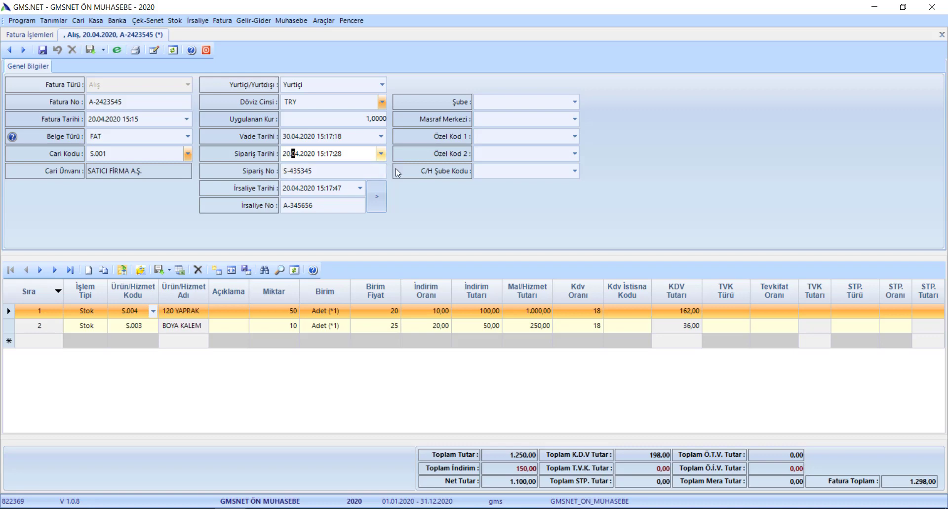
key("Down")
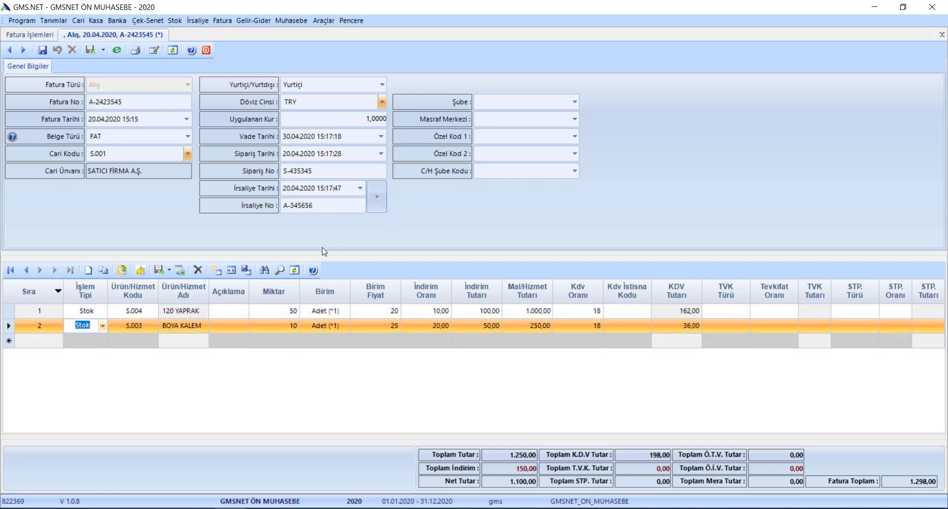
- Save the purchase invoice and close the blank invoice entry form to return to the invoice list
key("ctrl+p")
key("Escape")
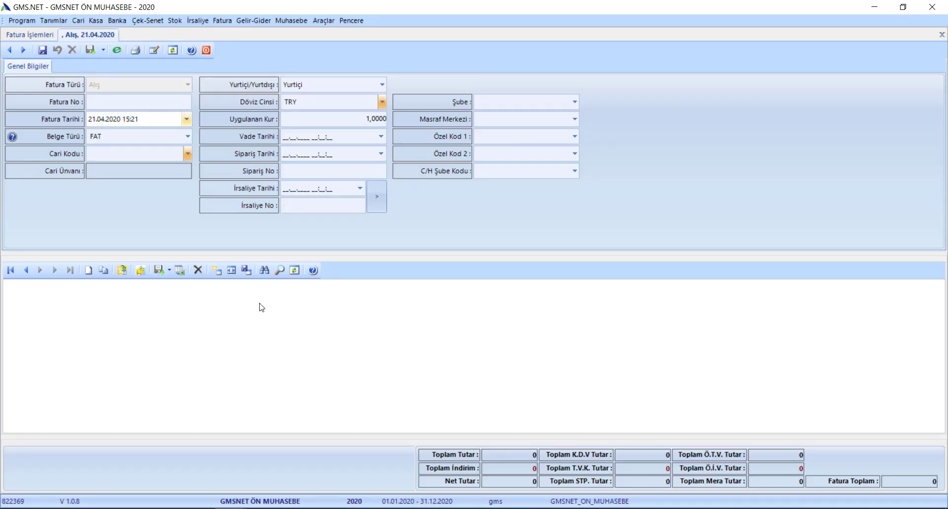
left_click(206, 51)
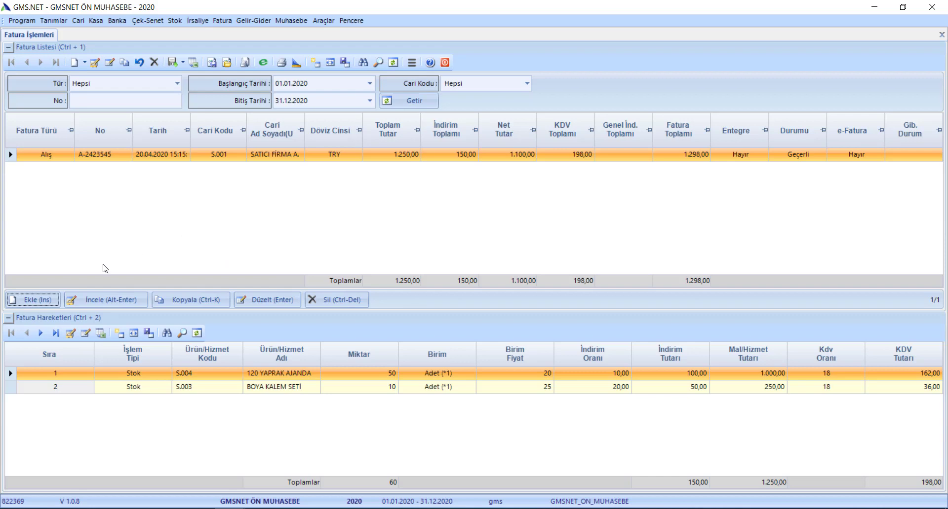
- Create a new sales invoice (Satış Faturası) and enter A-654561 as its Fatura No
left_click(39, 300)
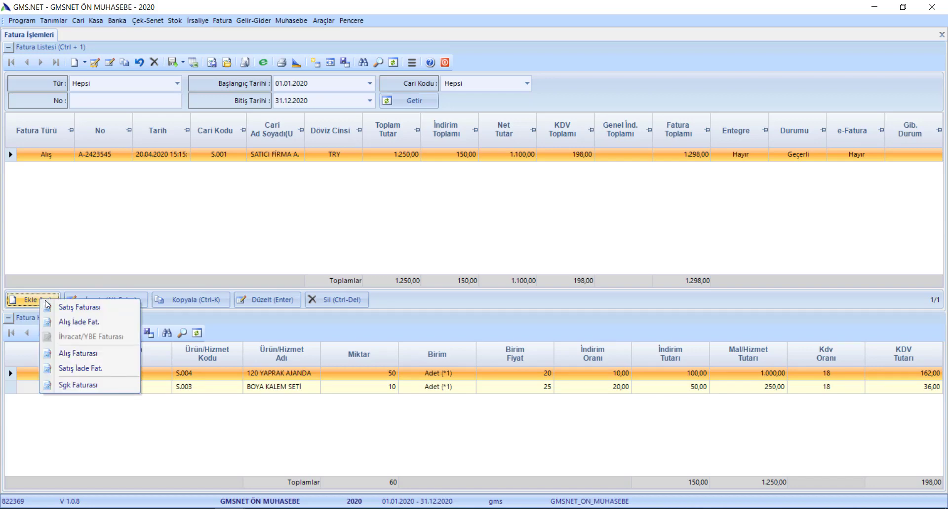
left_click(62, 308)
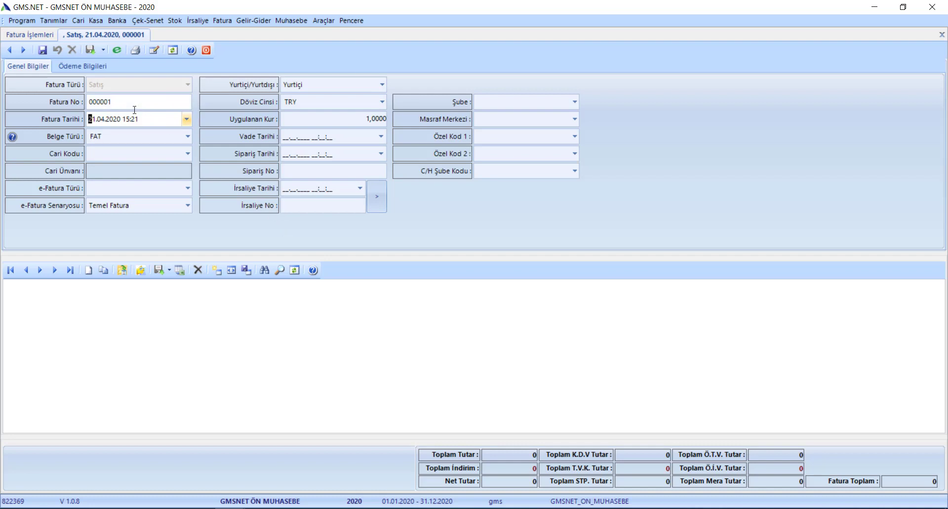
left_click_drag(147, 102, 61, 96)
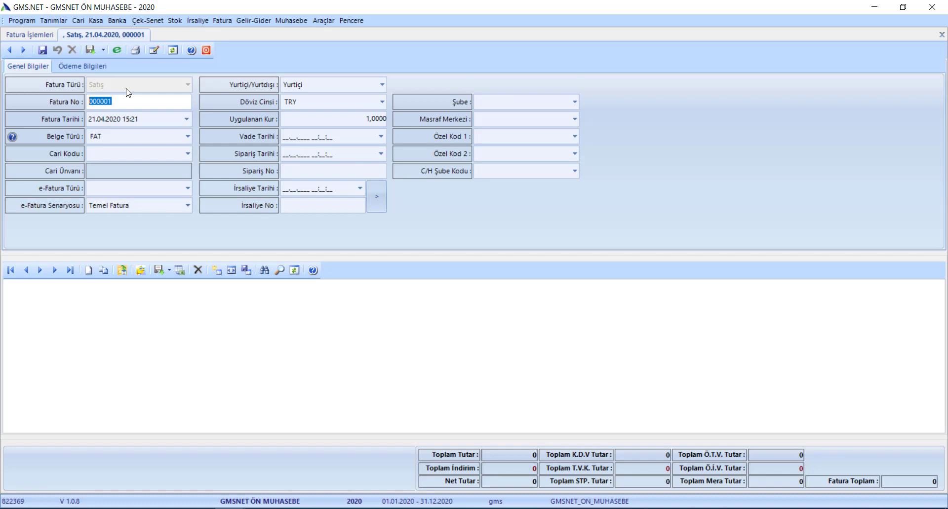
type("A-654561")
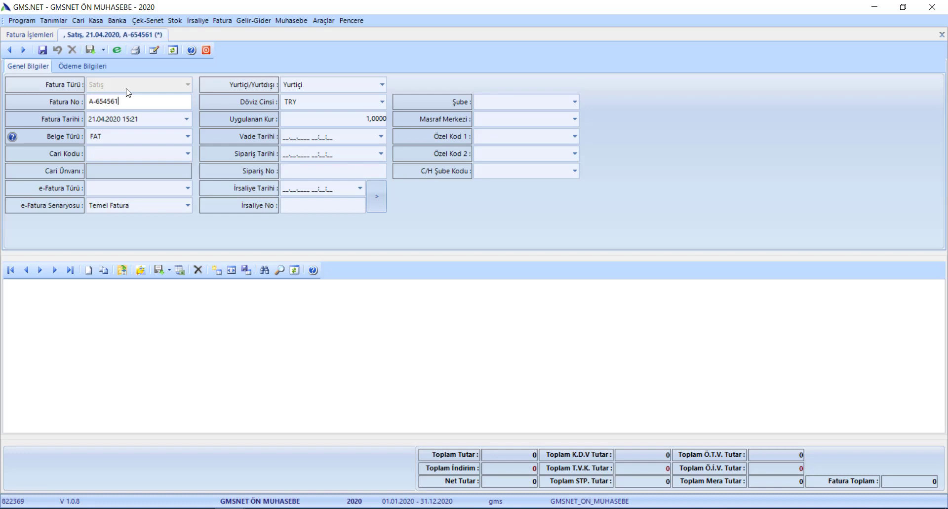
key("Tab")
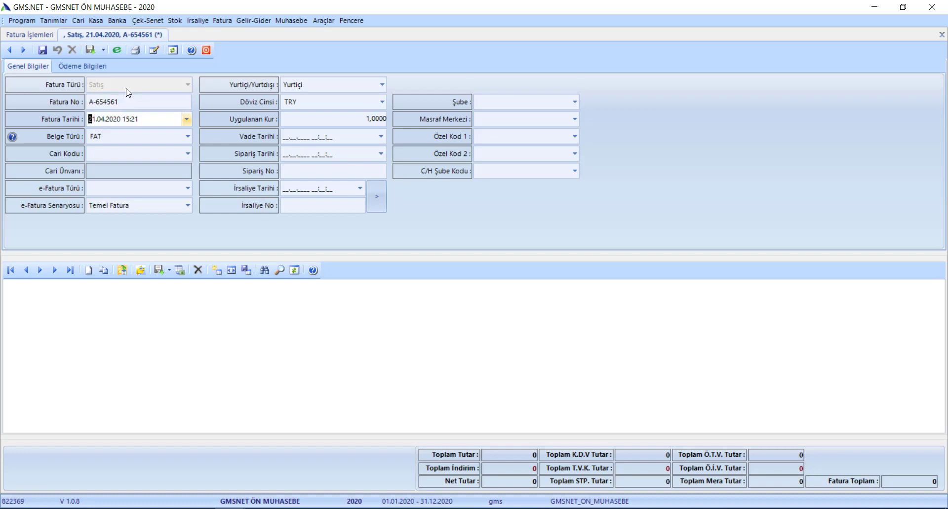
key("Tab")
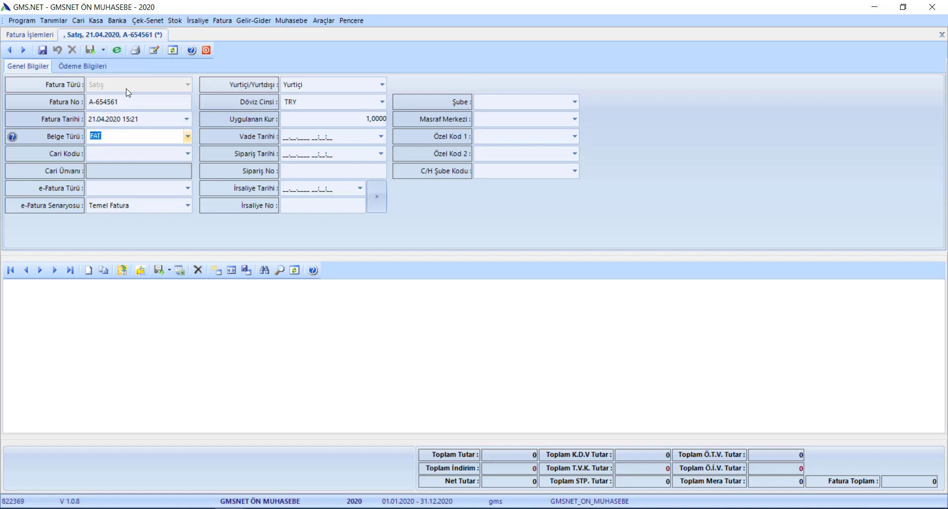
- Keep Belge Türü as FAT and choose MİKROKOM YAZILIM A.Ş. as the sales invoice's customer account
left_click(188, 136)
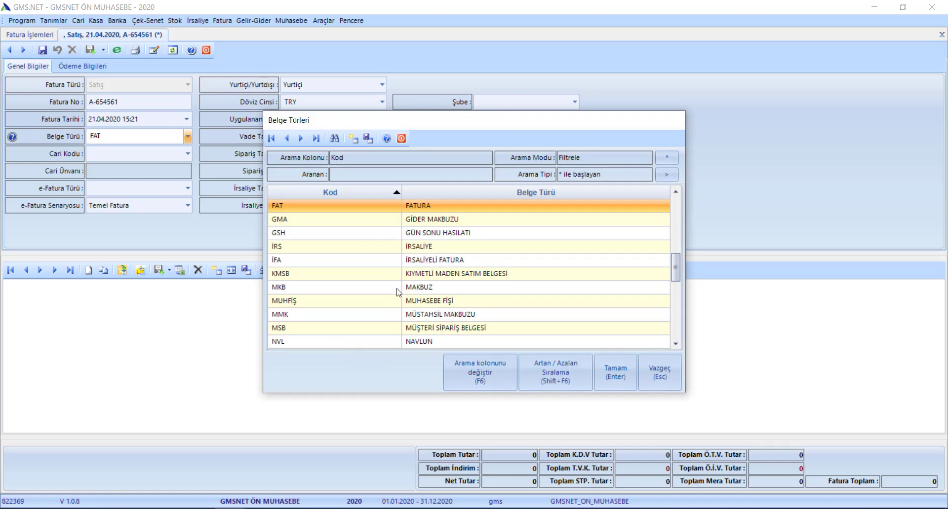
key("Return")
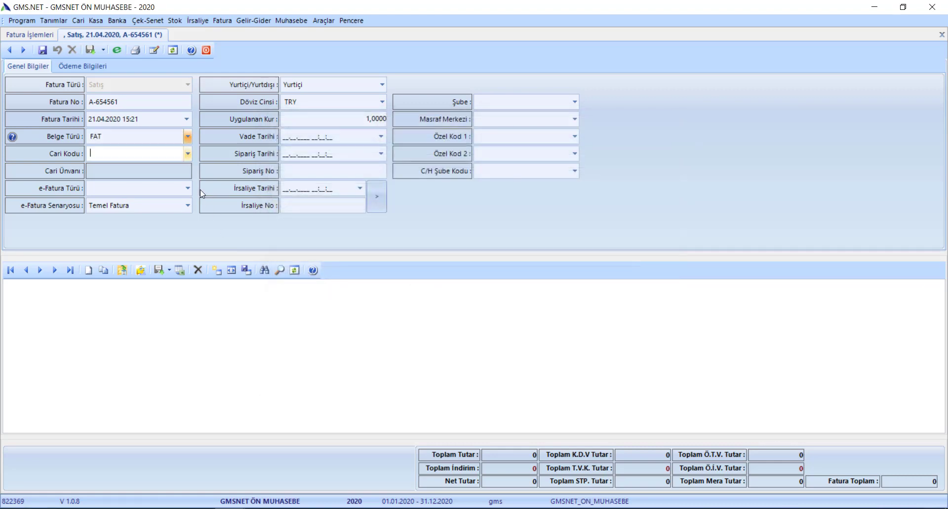
left_click(188, 153)
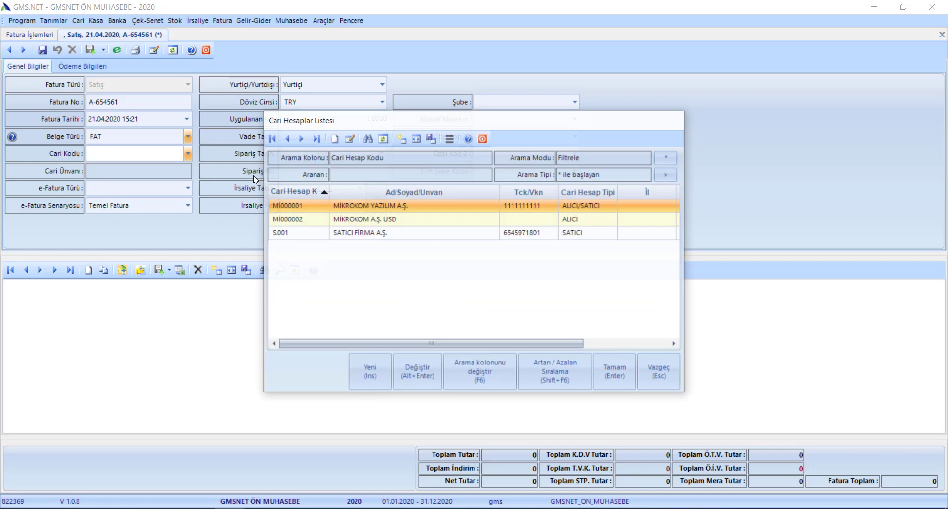
double_click(369, 207)
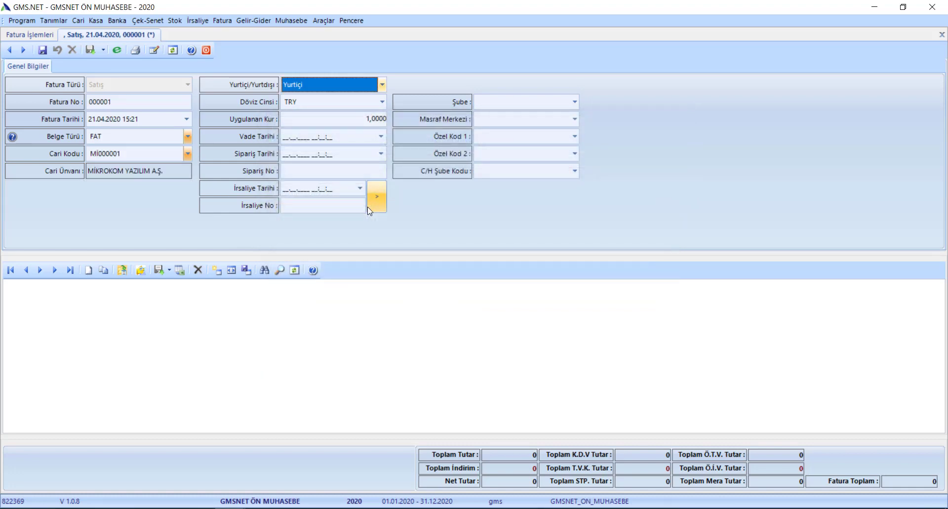
- Set the sales invoice's due date (Vade Tarihi) to 31.05.2020
left_click(347, 122)
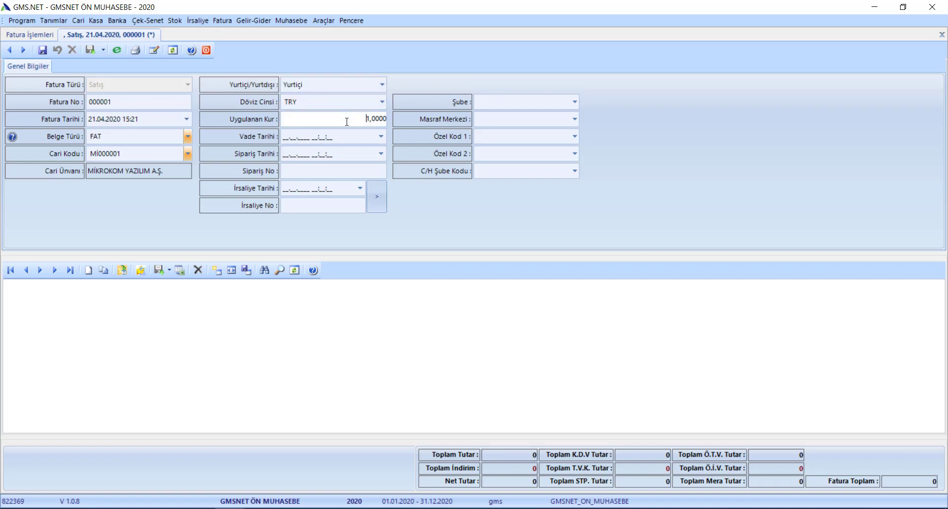
left_click(333, 139)
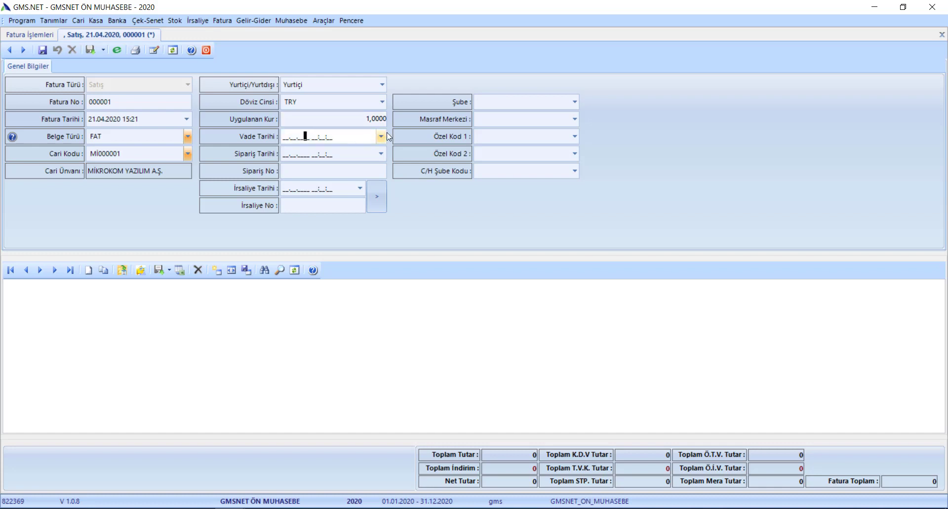
type("31.05.2020")
key("Tab")
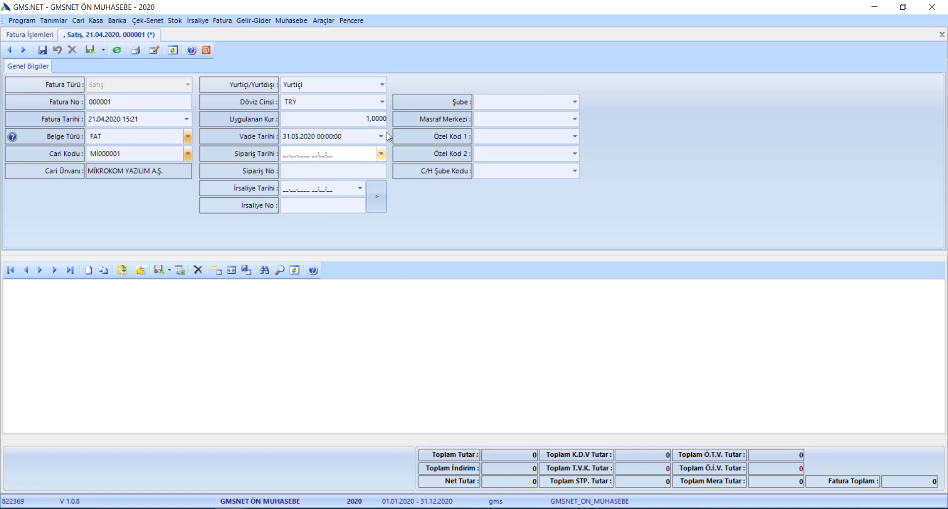
- Set the Sipariş Tarihi to 15.04.2020 15:22:53 and fill in the order number in Sipariş No
key("space")
type("15.04.2020 15:22:53")
key("Tab")
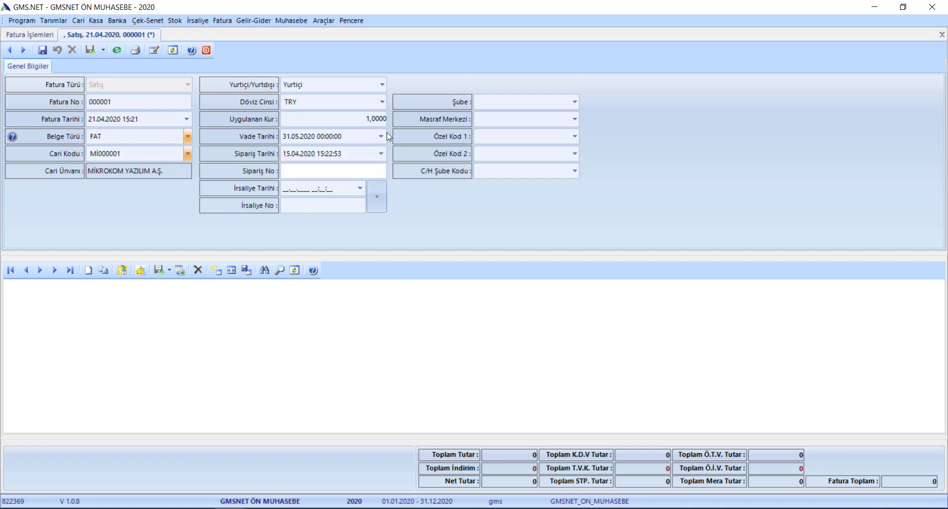
type("SP-64644")
key("Tab")
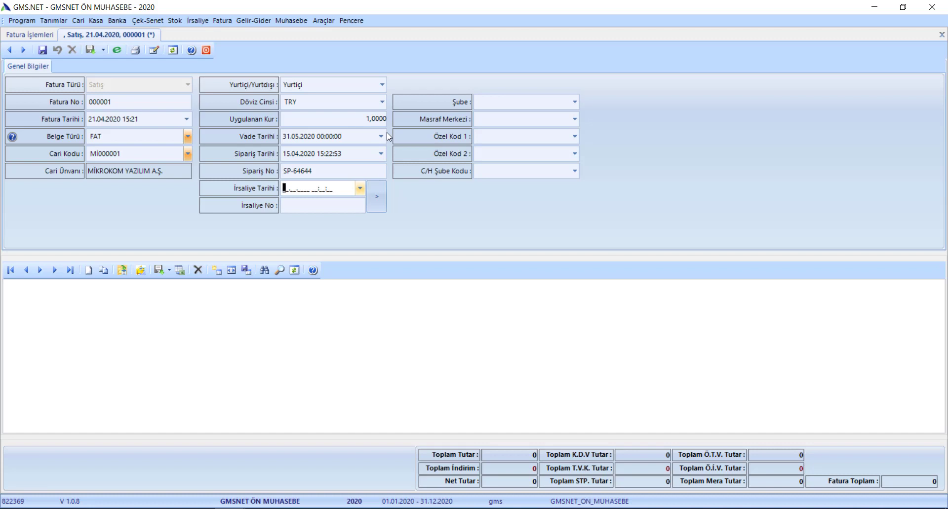
- Enter the waybill details with İrsaliye Tarihi 20.04.2020 15:23:10 and İrsaliye No A-64554, and start the first invoice line
type("21042020152310")
type("20.04.2020 15:23:10")
key("Tab")
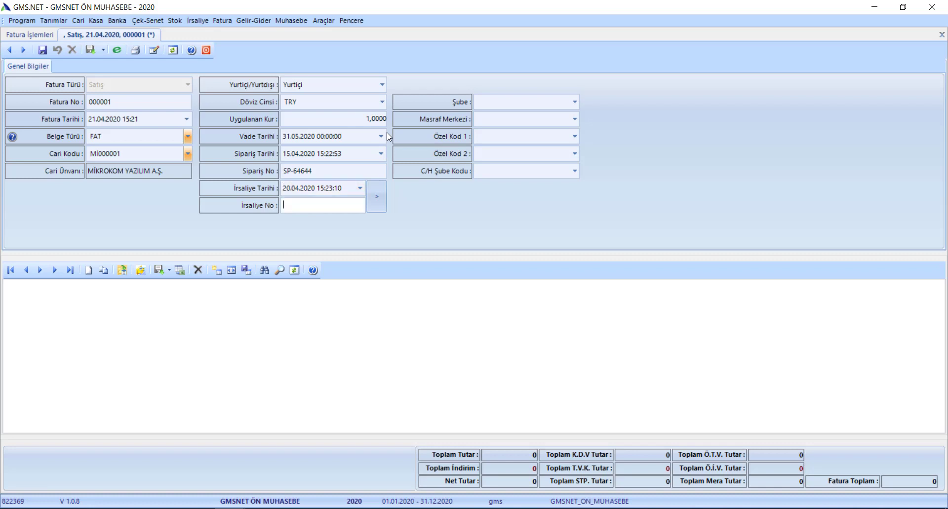
type("A-64554")
key("Tab")
key("Tab")
key("Tab")
key("Tab")
key("Tab")
key("Tab")
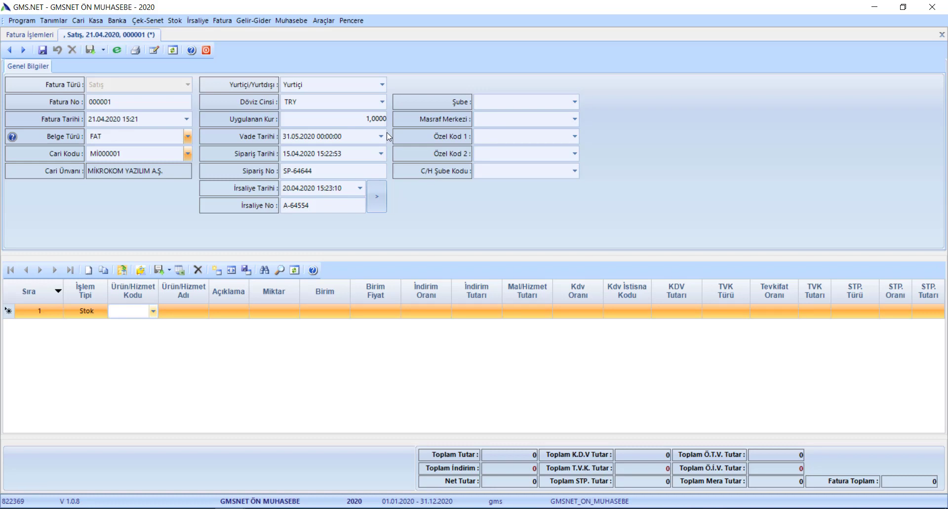
- Review the available İşlem Tipi options for the first invoice line and keep Stok as its transaction type
left_click(95, 316)
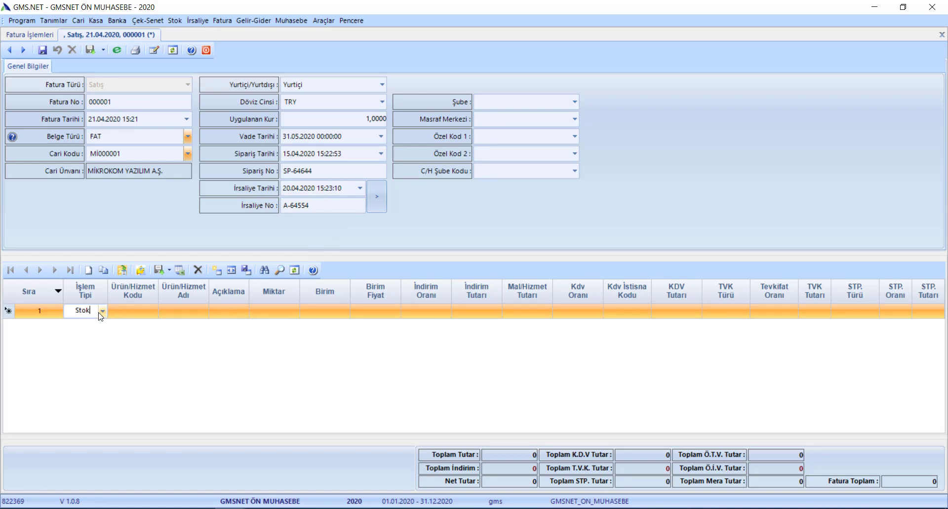
left_click(102, 311)
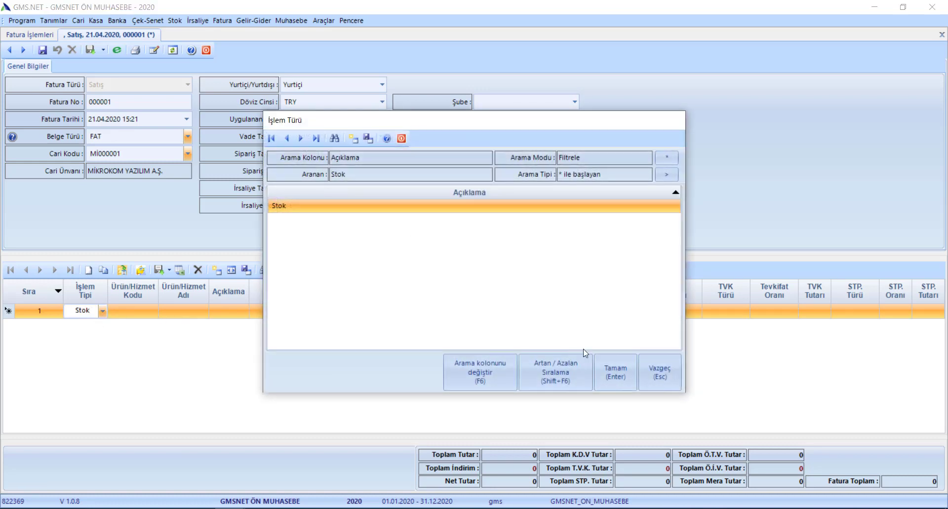
key("Return")
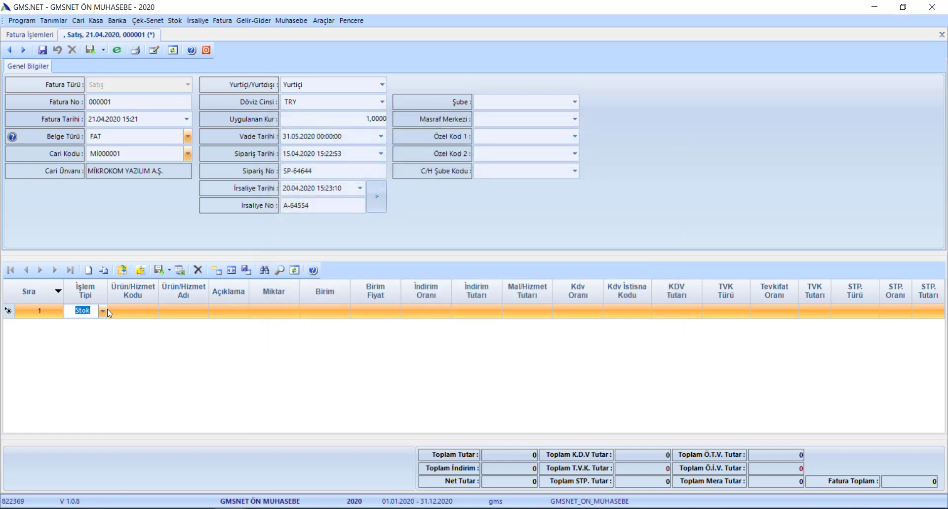
key("BackSpace")
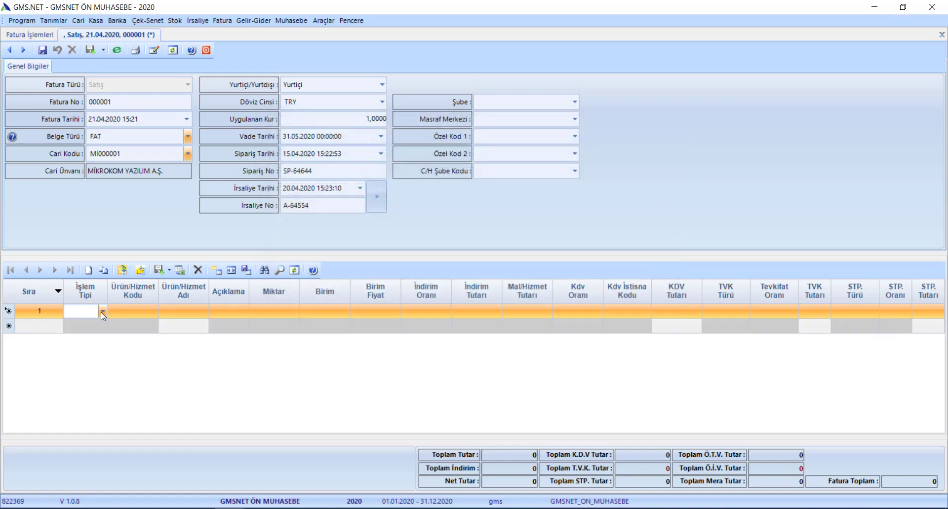
left_click(102, 312)
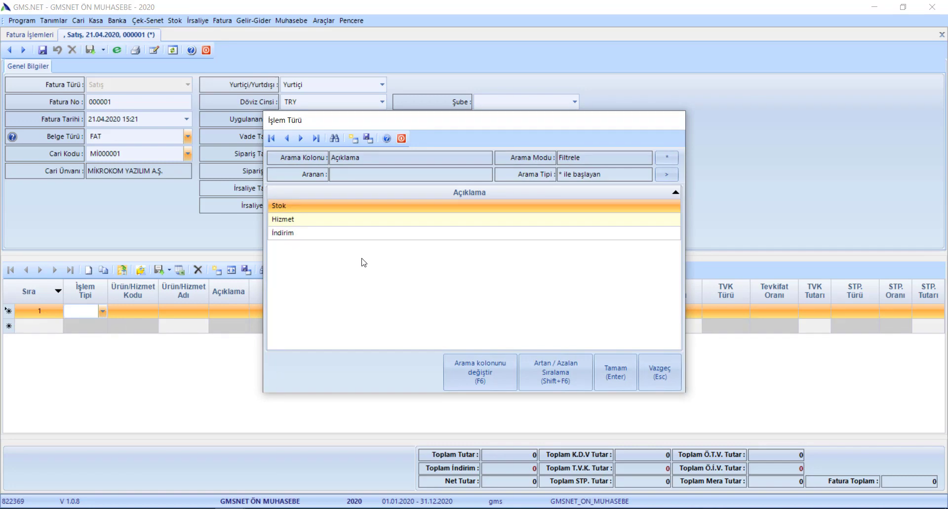
left_click(306, 222)
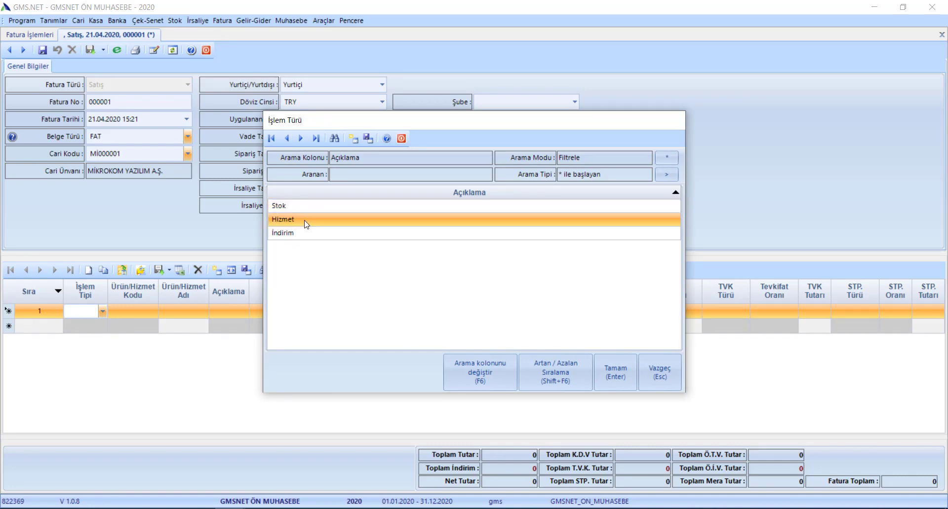
double_click(306, 208)
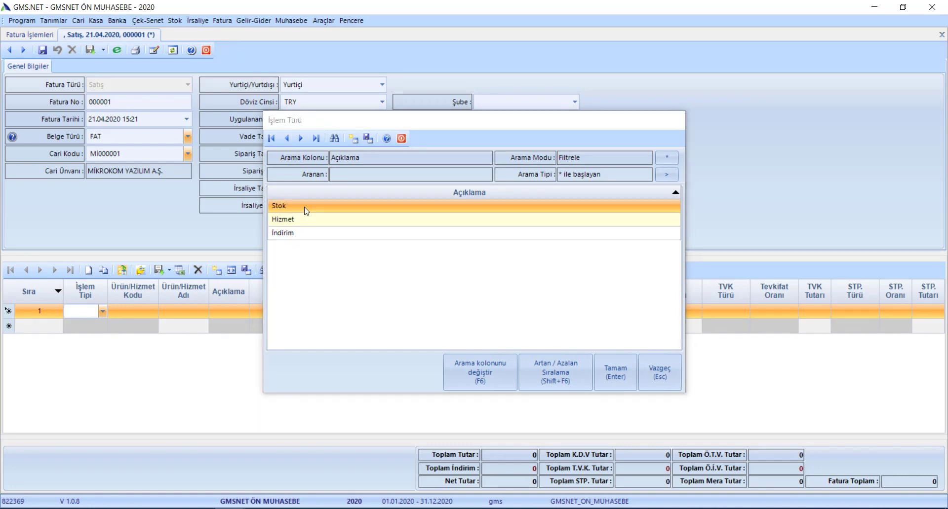
- Choose stock item S.004, 120 YAPRAK AJANDA, as the product on the first invoice line
left_click(136, 313)
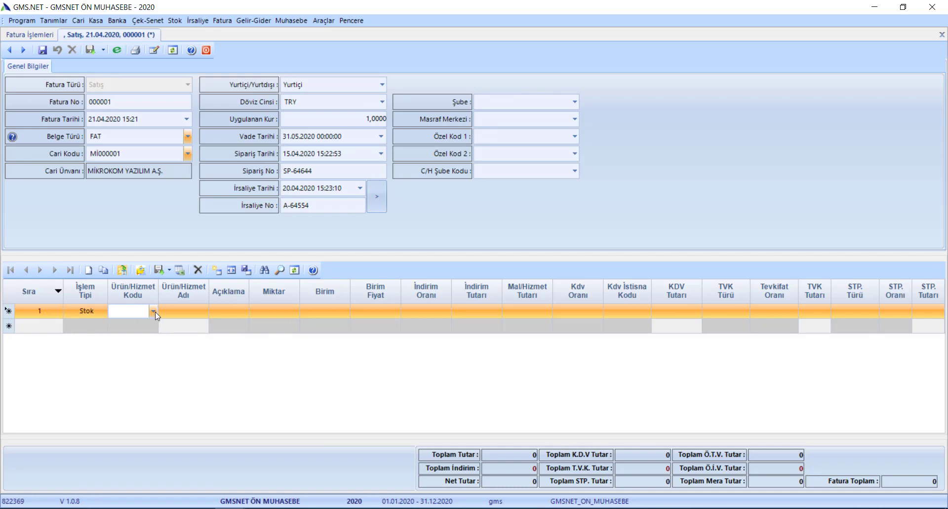
left_click(154, 312)
left_click(380, 251)
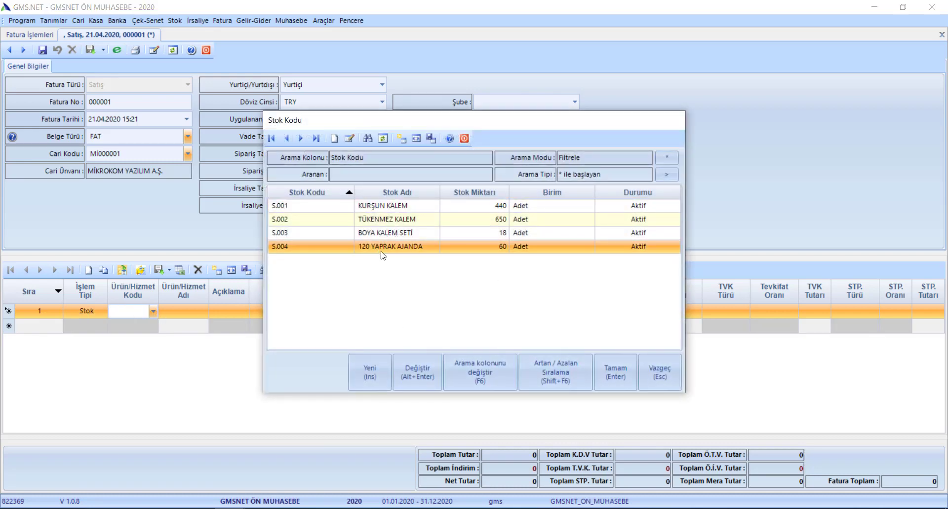
double_click(401, 251)
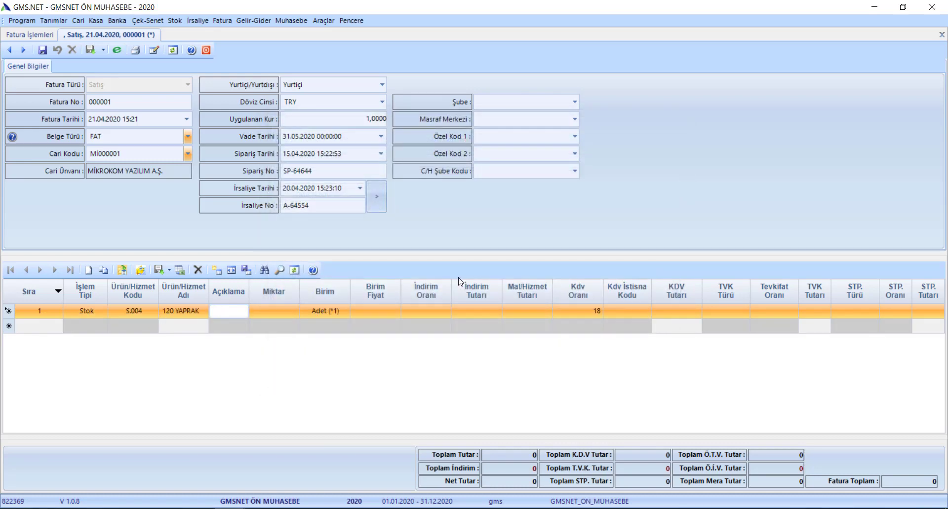
- Set the first line's quantity to 2 with unit Adet (*1) and its unit price to 35
key("Tab")
type("2")
key("Tab")
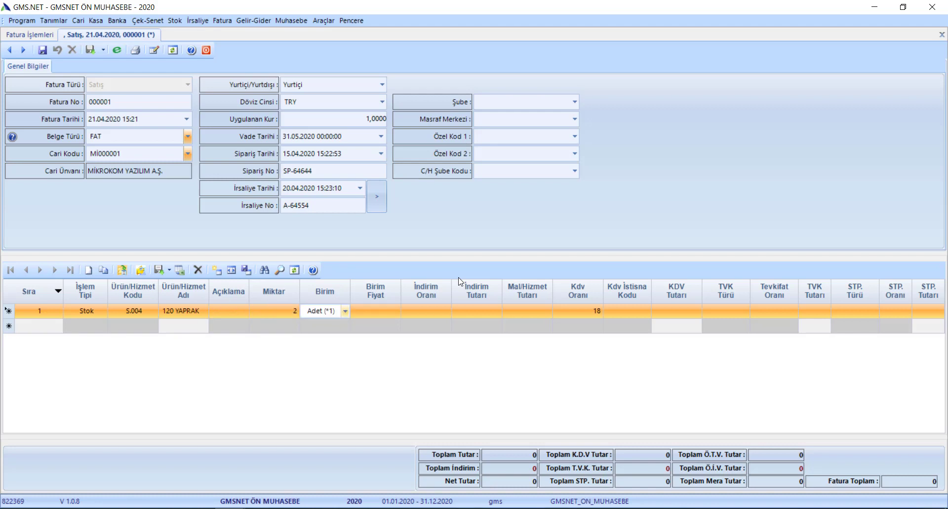
key("Tab")
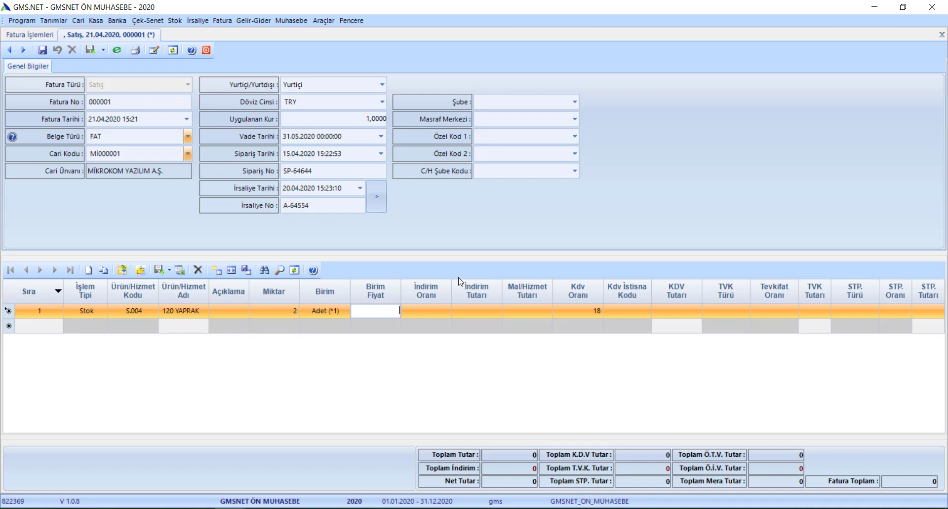
type("35")
key("Tab")
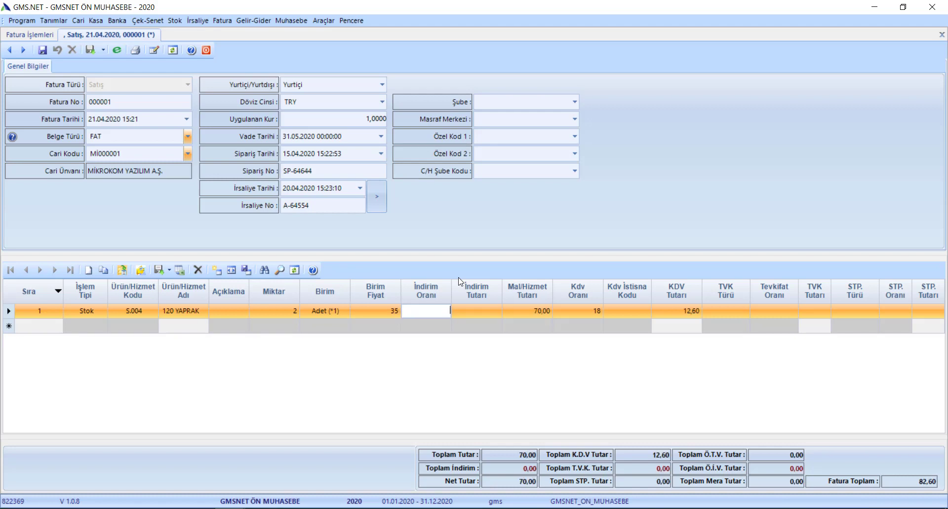
- Give the first line a discount amount (İndirim Tutarı) of 5,00 and keep its KDV rate at 18
key("Tab")
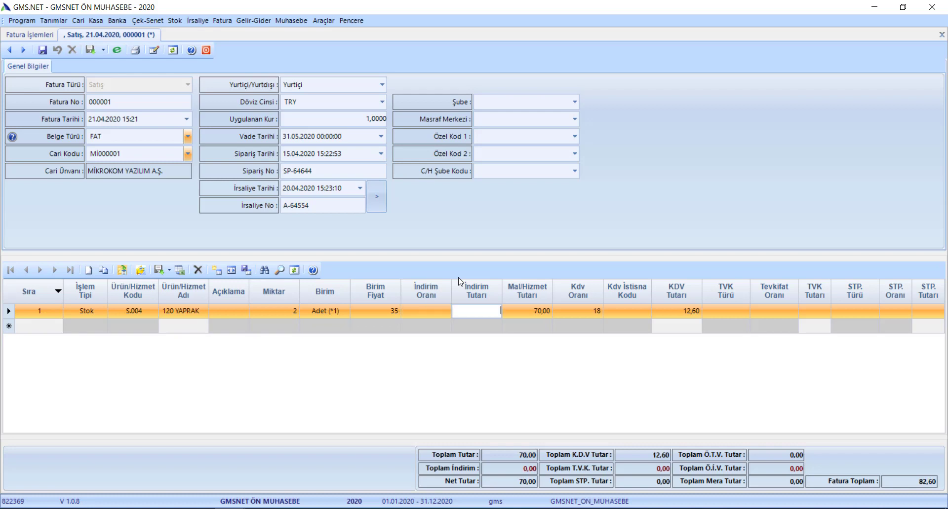
key("Tab")
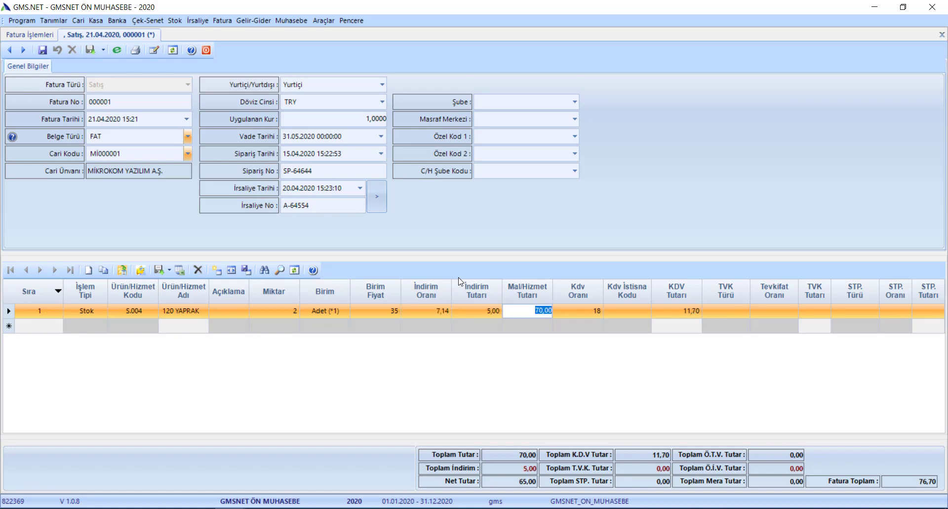
key("Tab")
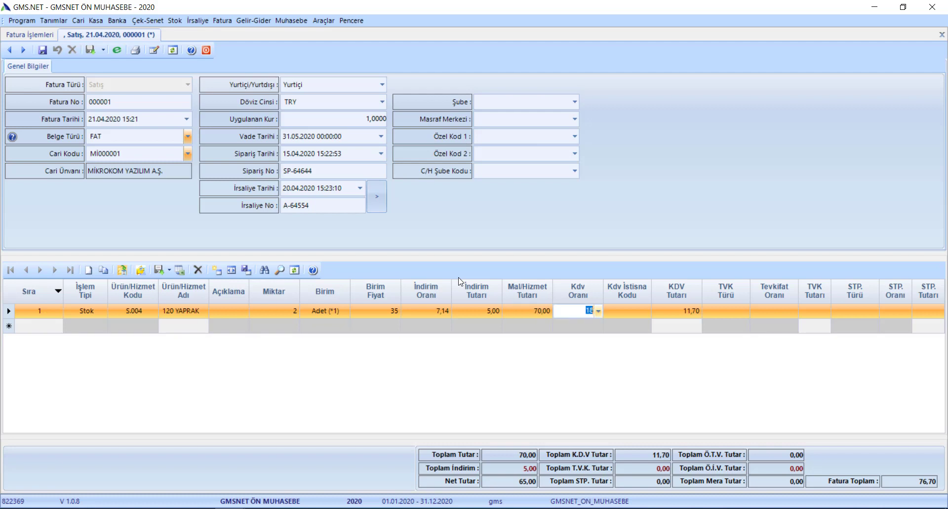
key("Tab")
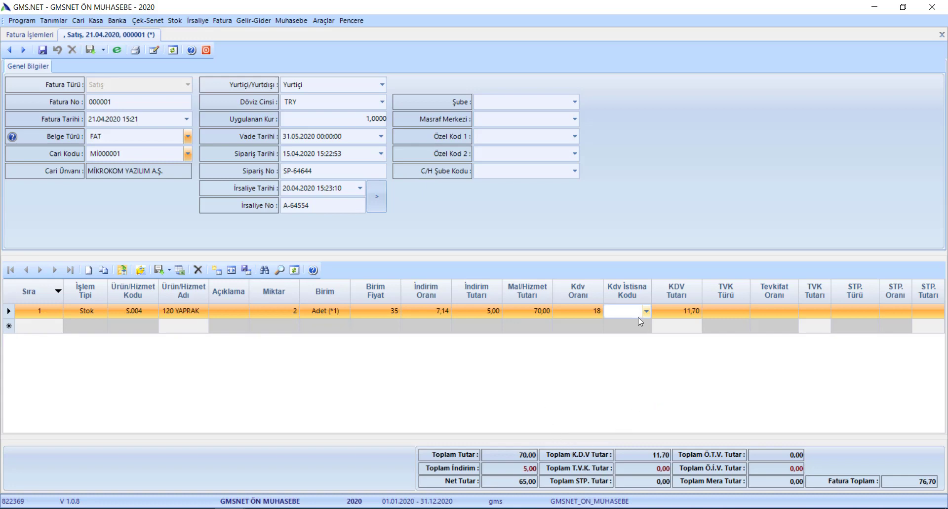
- Browse the VAT exemption codes available for the first line's Kdv İstisna Kodu without choosing one
left_click(597, 313)
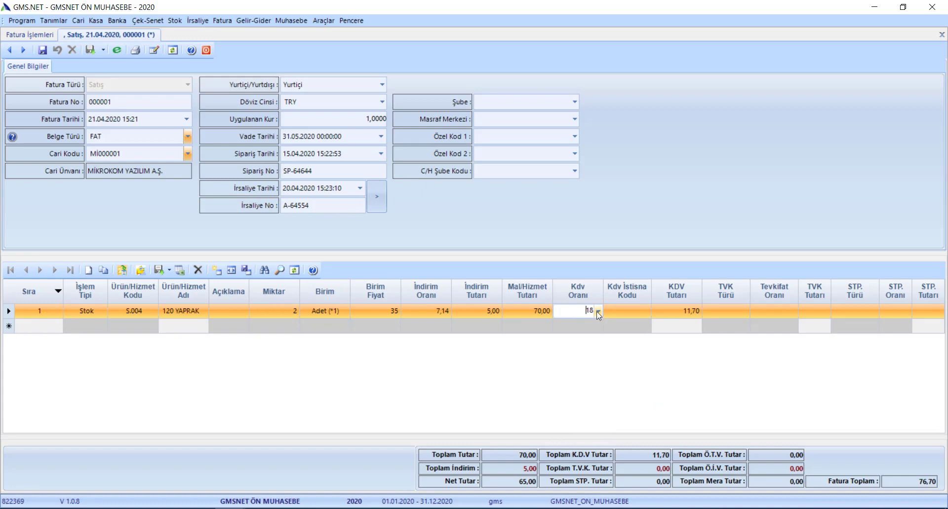
left_click(623, 313)
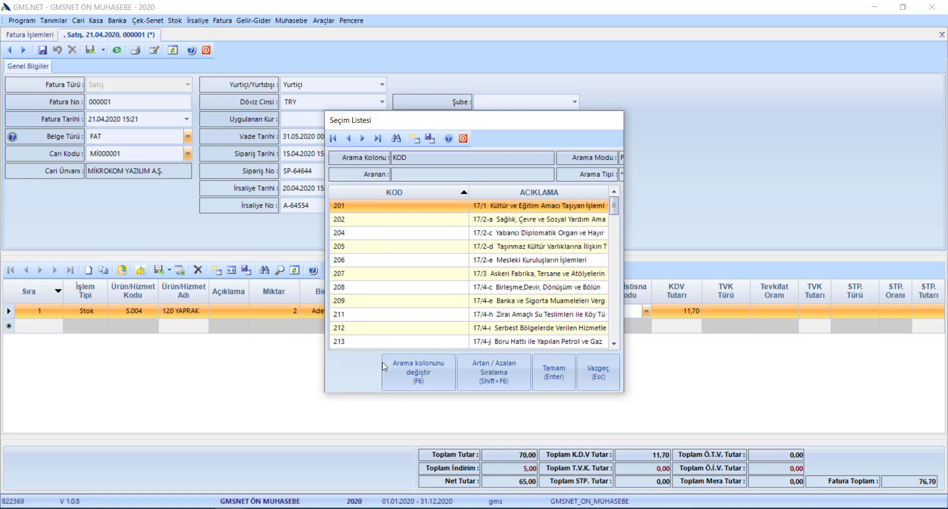
left_click(616, 233)
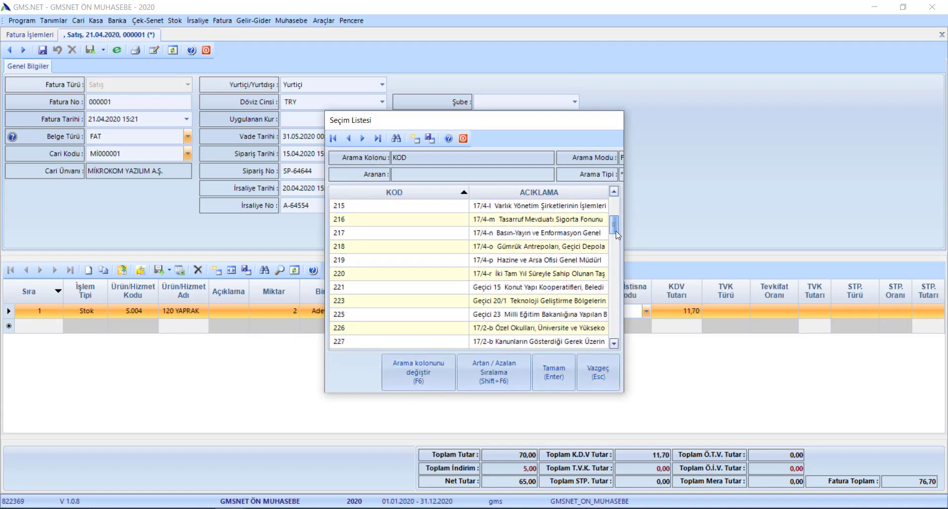
scroll(616, 247, "down", 5)
left_click(608, 373)
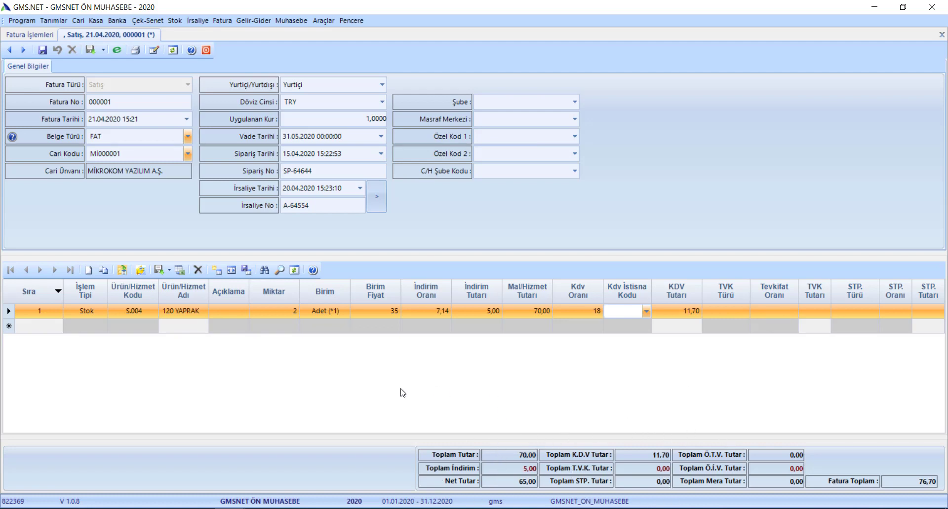
- Start a second invoice line and set its İşlem Tipi to Hizmet
left_click(94, 327)
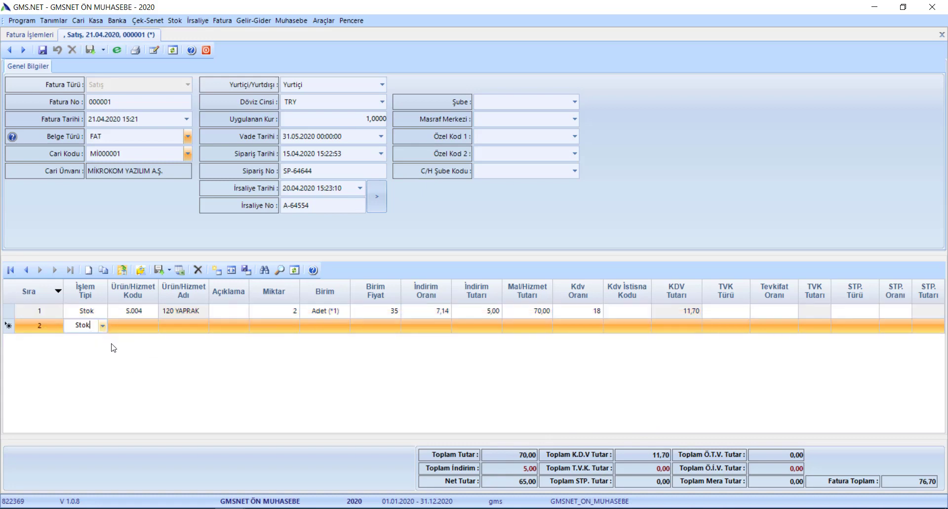
left_click(66, 327)
key("BackSpace")
left_click(101, 326)
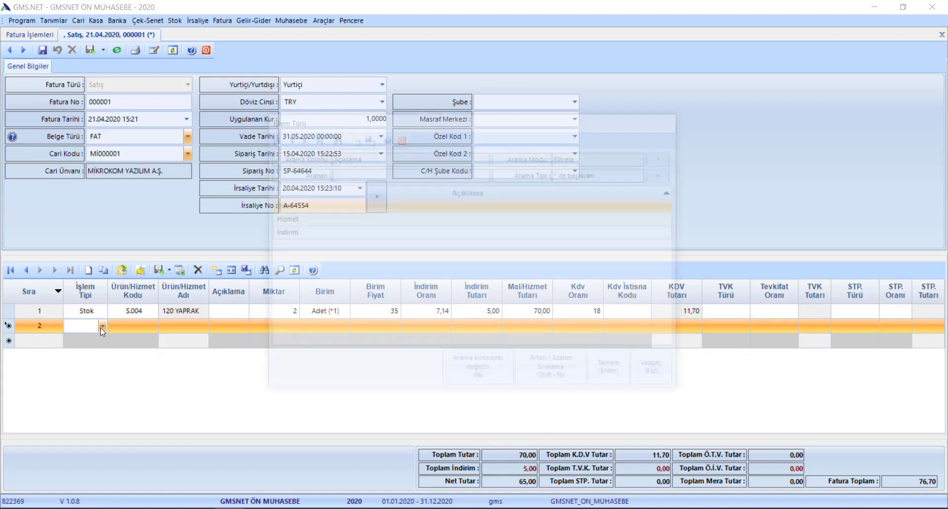
double_click(291, 223)
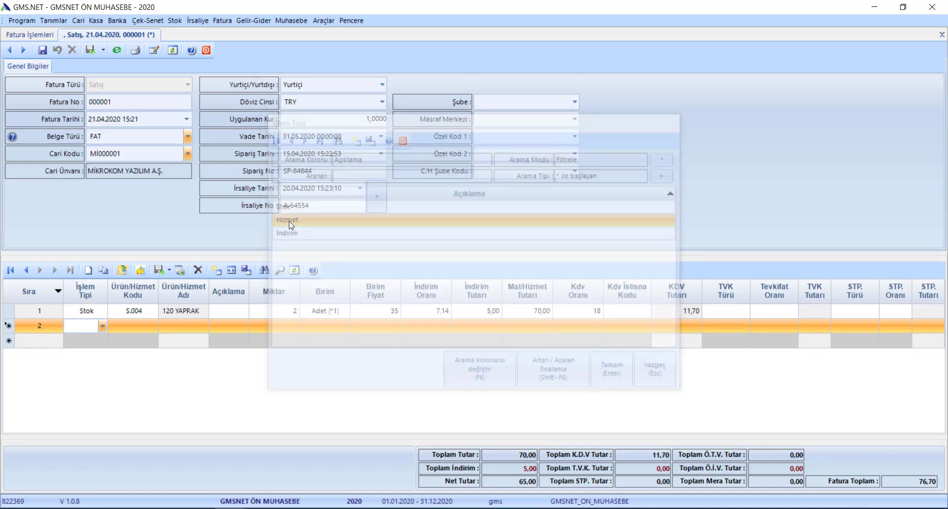
- Choose service H.001, SİPARİŞ AVANSI, for the second line and leave its description empty
left_click(153, 327)
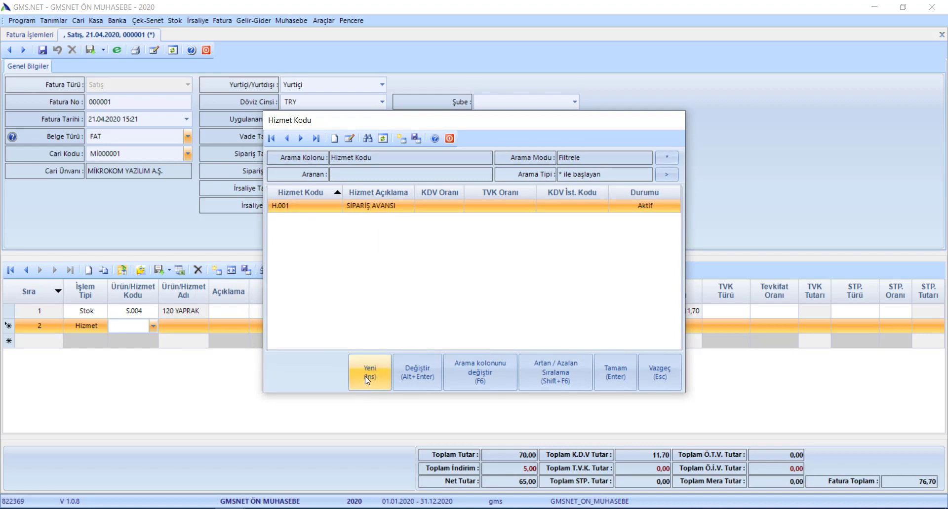
double_click(314, 210)
key("Return")
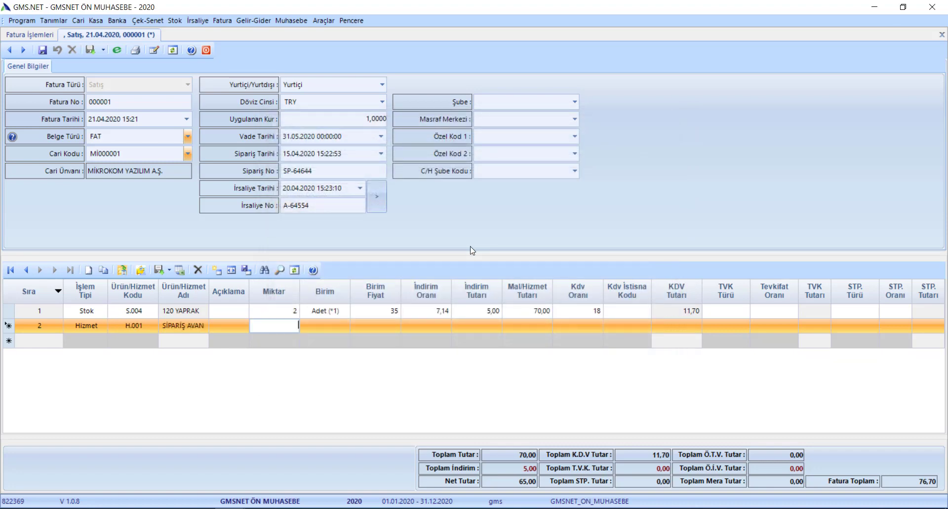
- Complete the service line with quantity 1, unit price 200 and a KDV rate of 18, leaving discount and exemption code empty
key("Return")
key("Return")
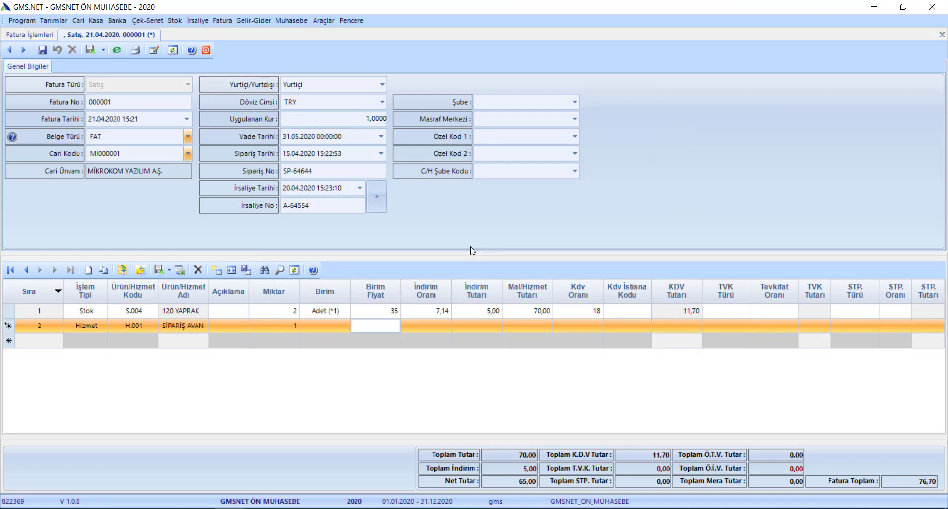
type("200")
key("Return")
key("Return")
key("Return")
key("Return")
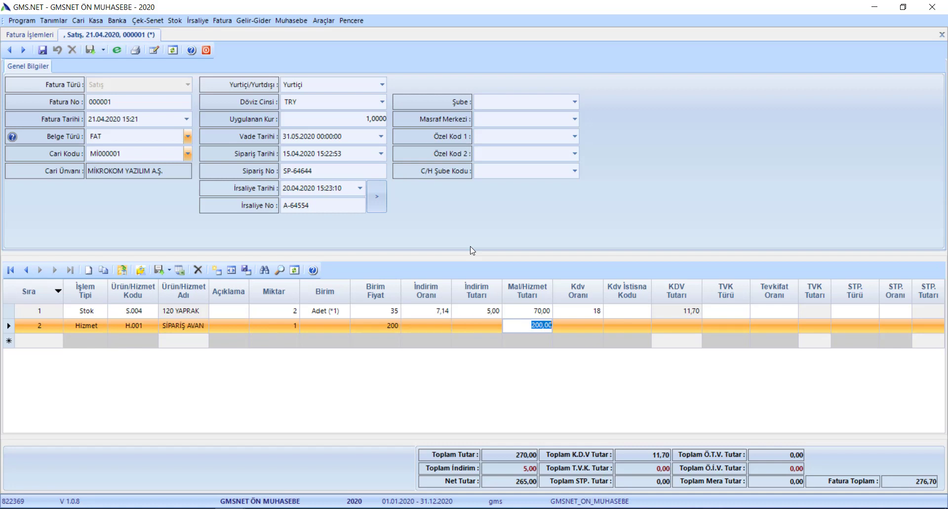
type("18")
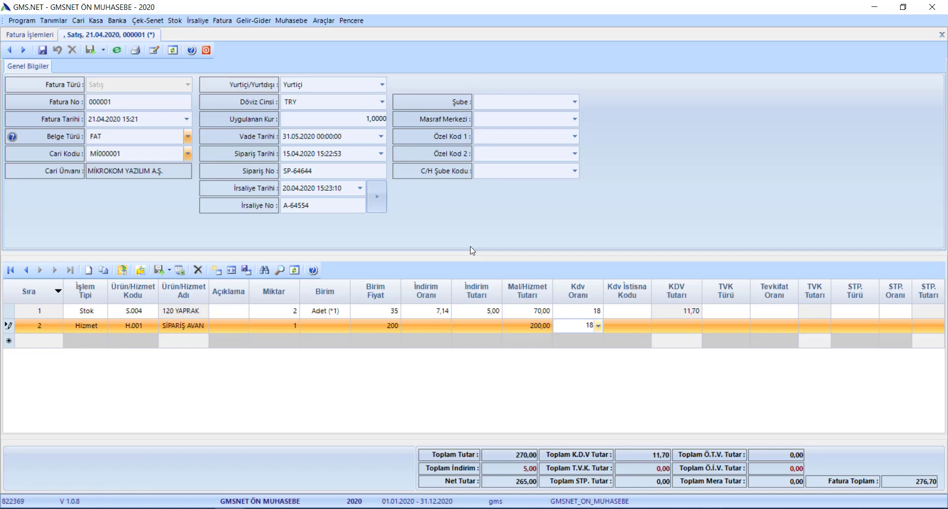
key("Return")
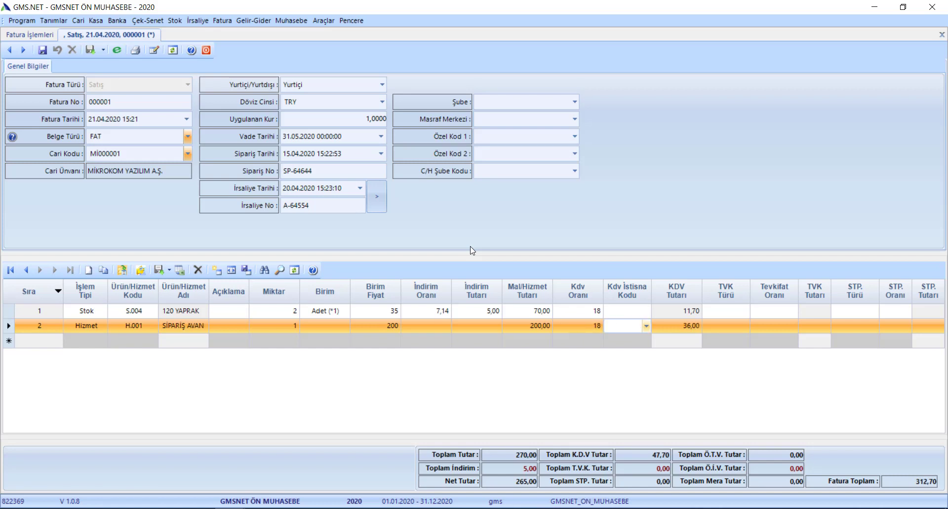
key("Return")
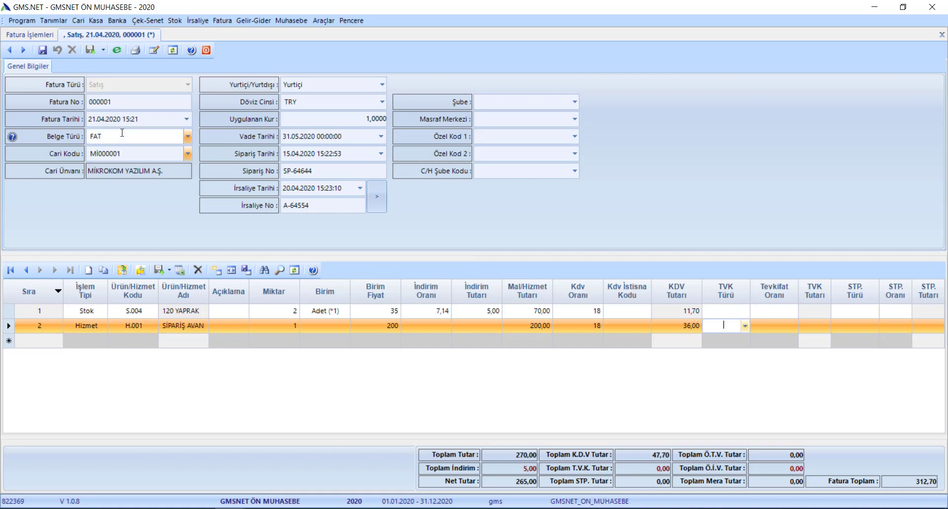
- Save the sales invoice, dismiss its print preview and close the new blank invoice to return to the invoice list
left_click(44, 51)
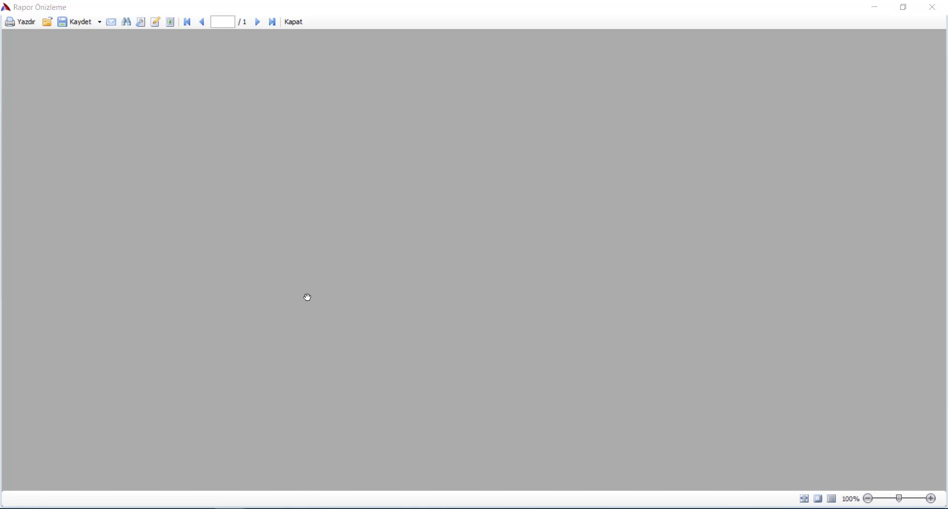
key("Escape")
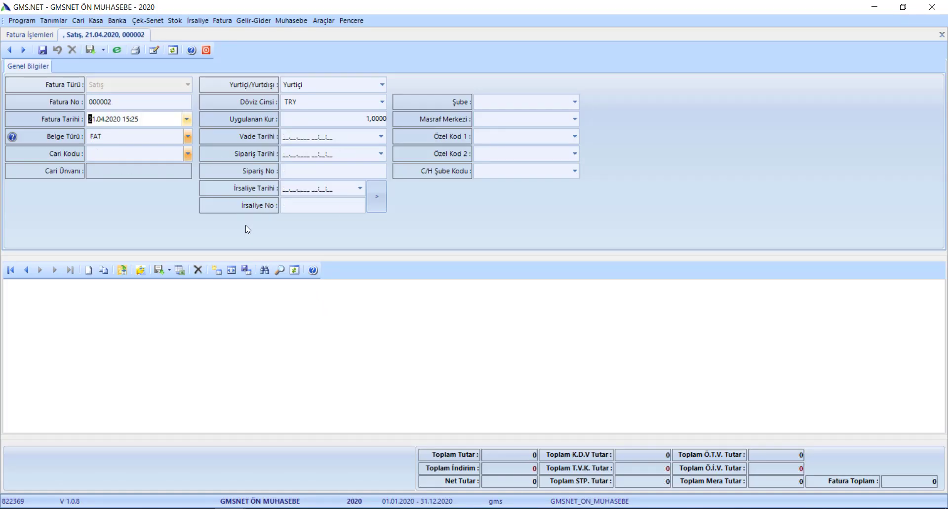
left_click(206, 50)
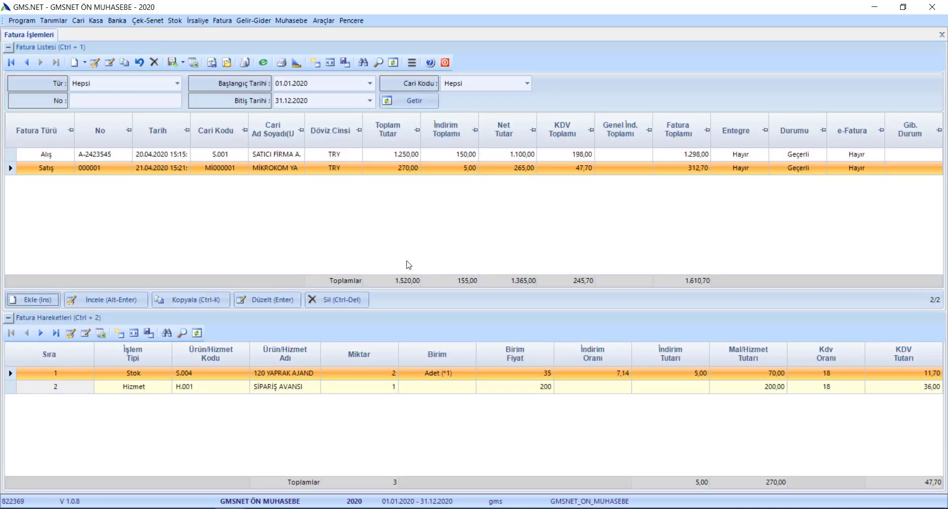
- Open the Açıklama Ekle note for sales invoice 000001 and close it without entering any text
right_click(212, 173)
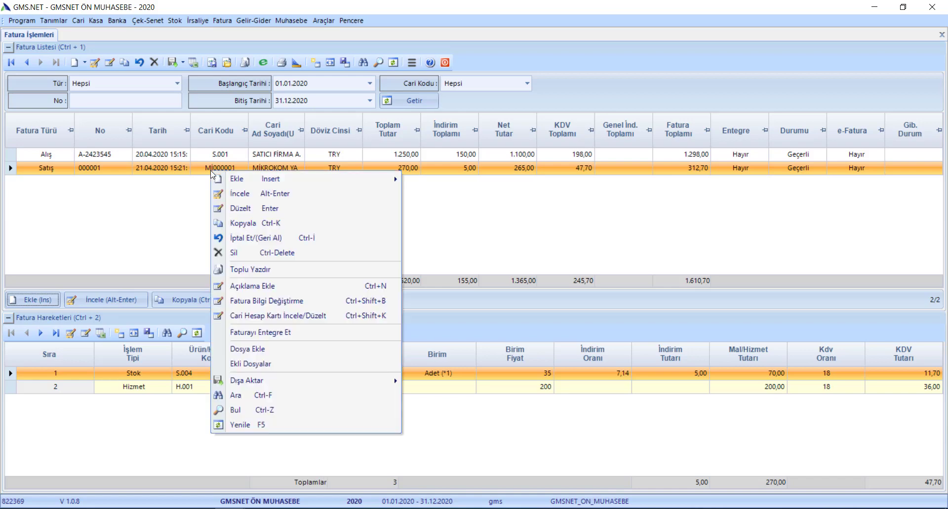
left_click(266, 286)
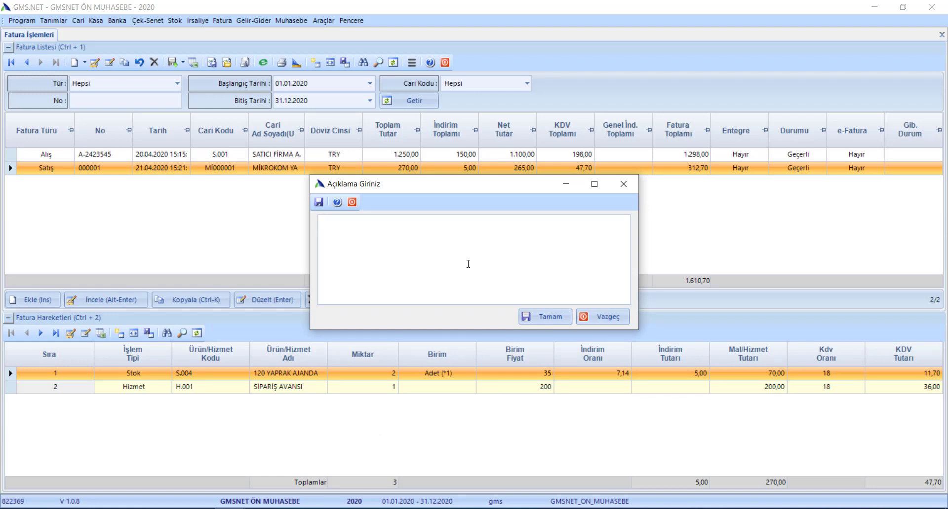
left_click(557, 324)
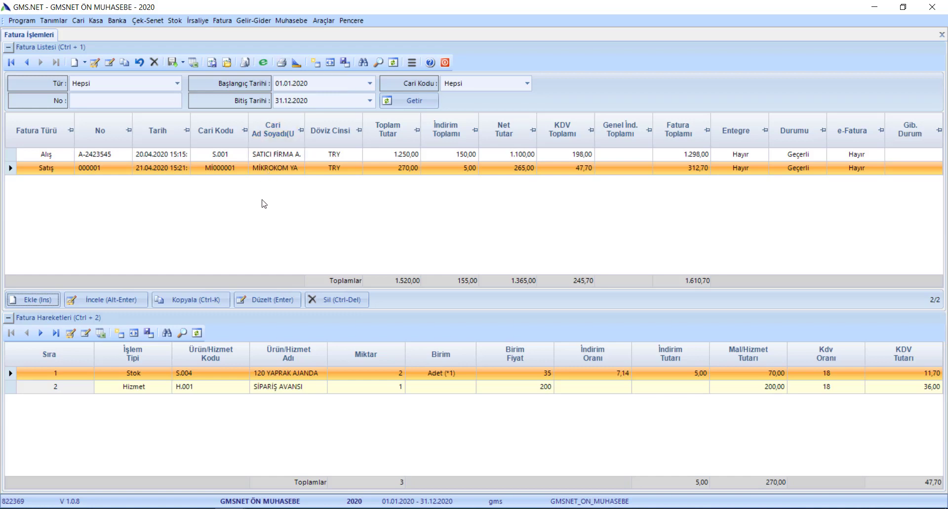
- View sales invoice 000001 in read-only İncele mode and close it
right_click(196, 169)
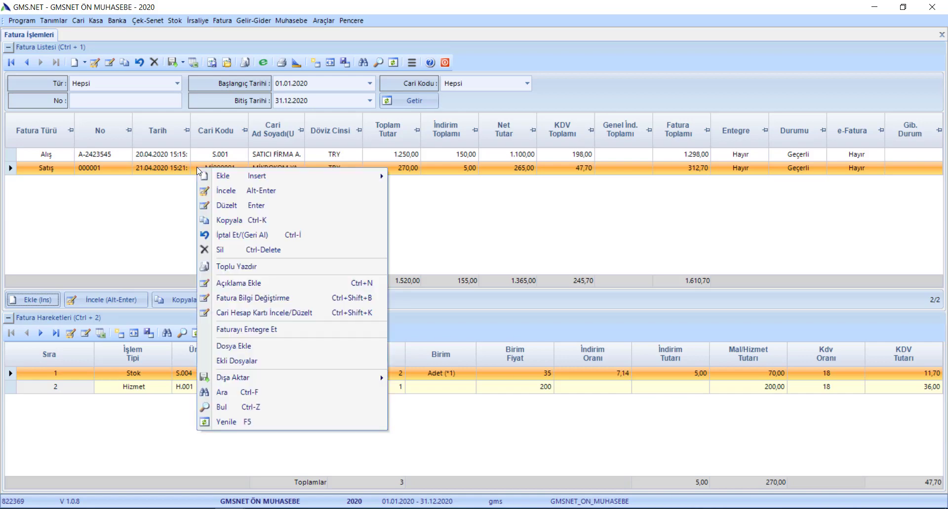
left_click(244, 190)
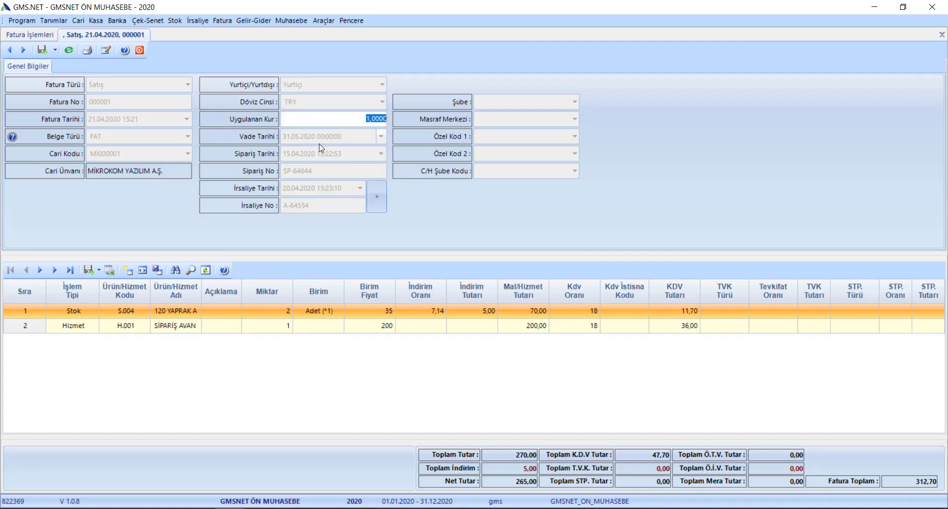
left_click(137, 51)
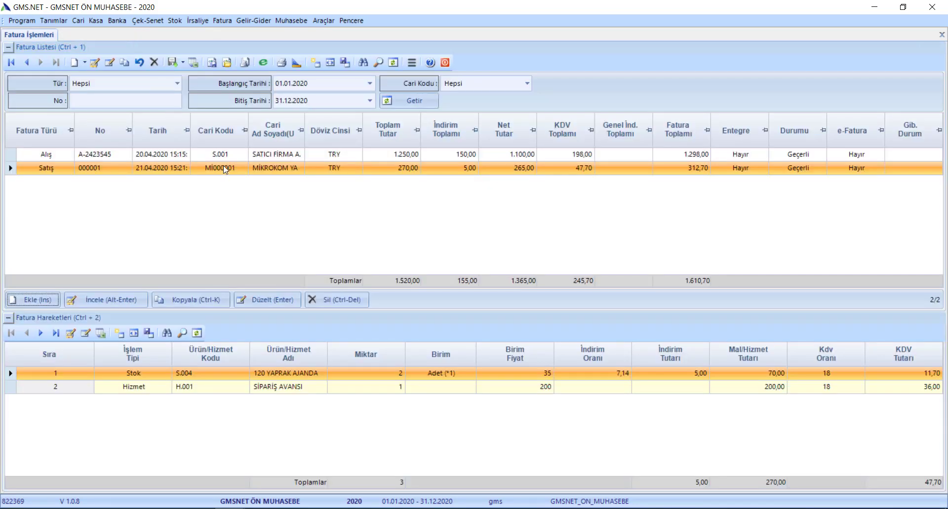
- Open sales invoice 000001 for editing with Düzelt and close it without making changes
right_click(224, 166)
left_click(274, 204)
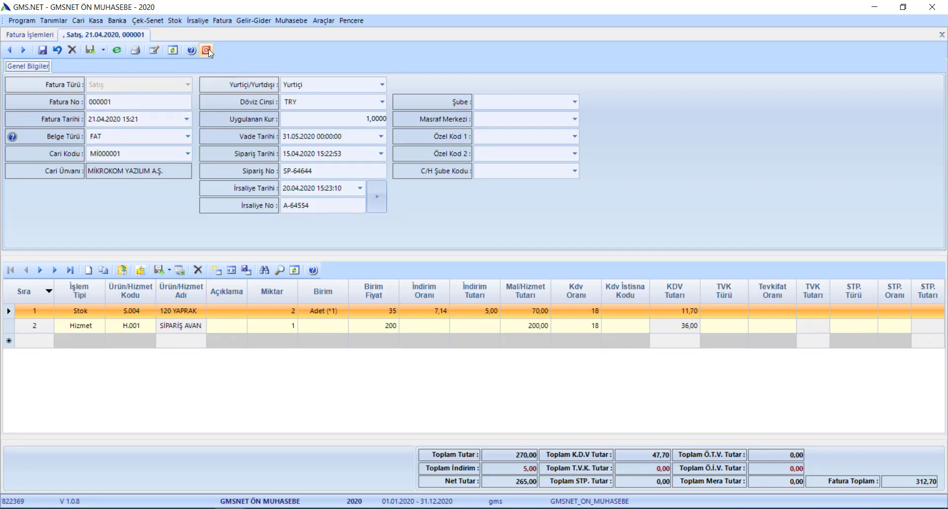
left_click(57, 51)
left_click(206, 50)
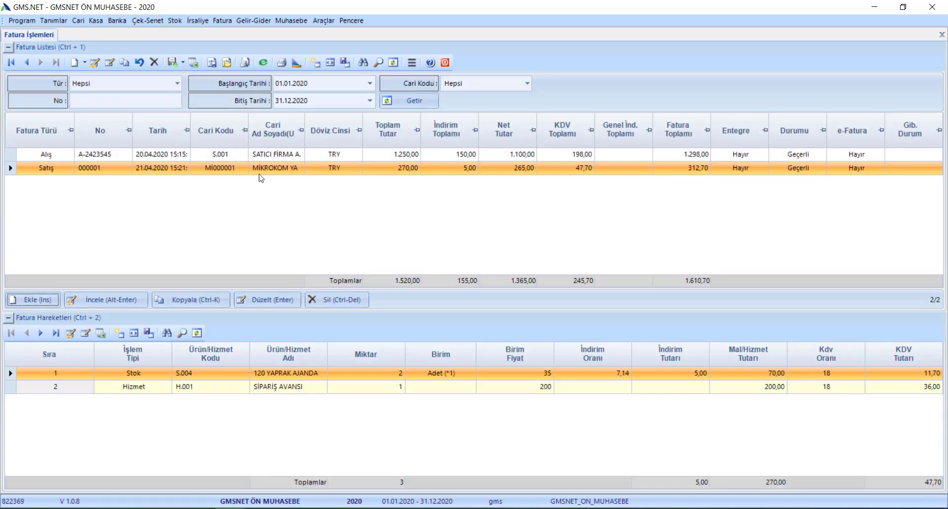
- Copy sales invoice 000001 to a new invoice numbered A-000002, keeping the proposed invoice date
right_click(219, 169)
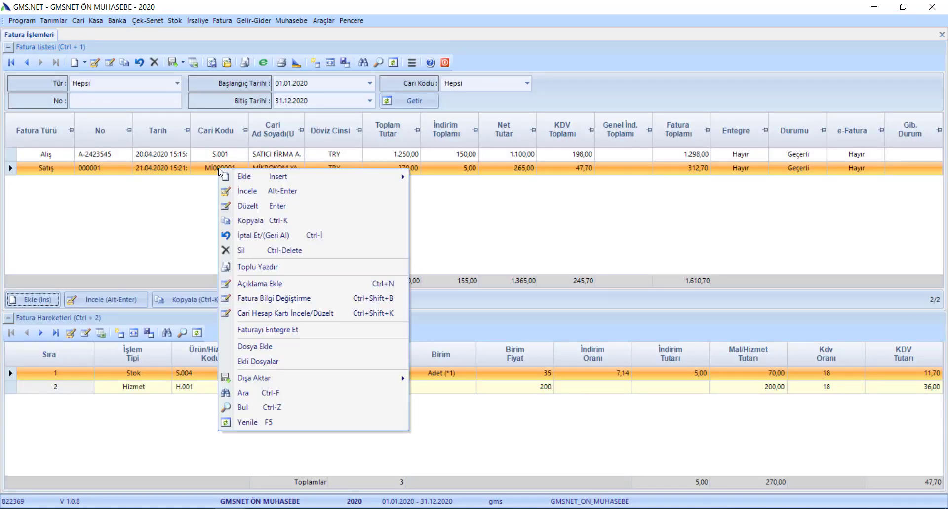
left_click(276, 222)
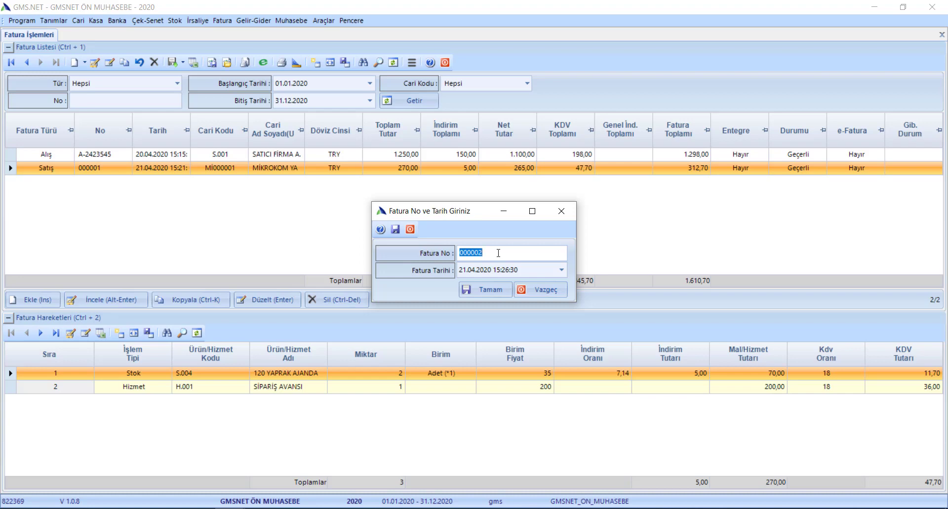
key("Home")
type("A-")
left_click(489, 289)
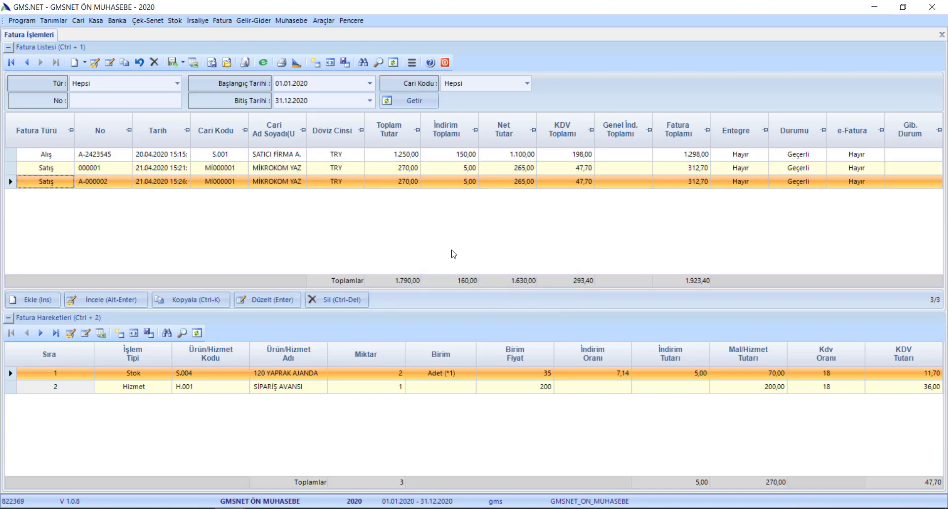
- Open the copied invoice A-000002 for editing and change its Cari Kodu to the MİKROKOM A.Ş. USD account
right_click(168, 183)
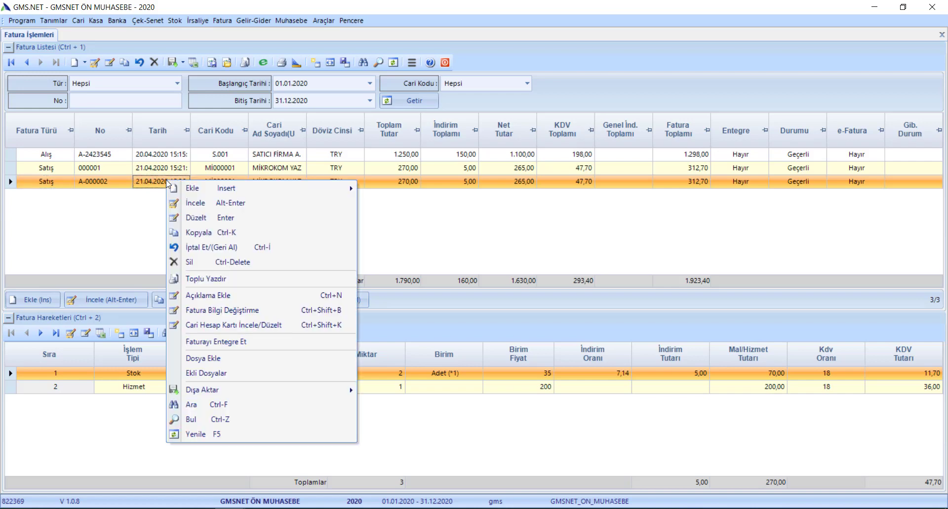
left_click(198, 219)
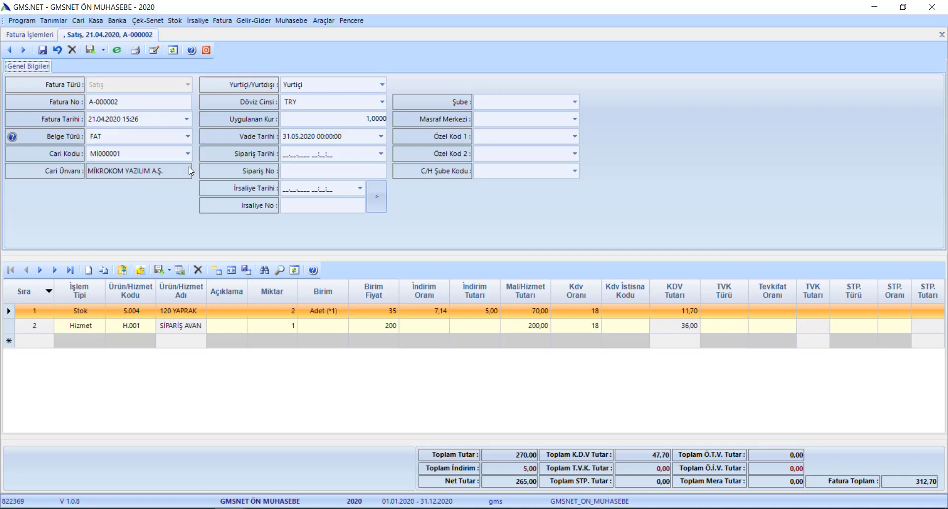
left_click(188, 154)
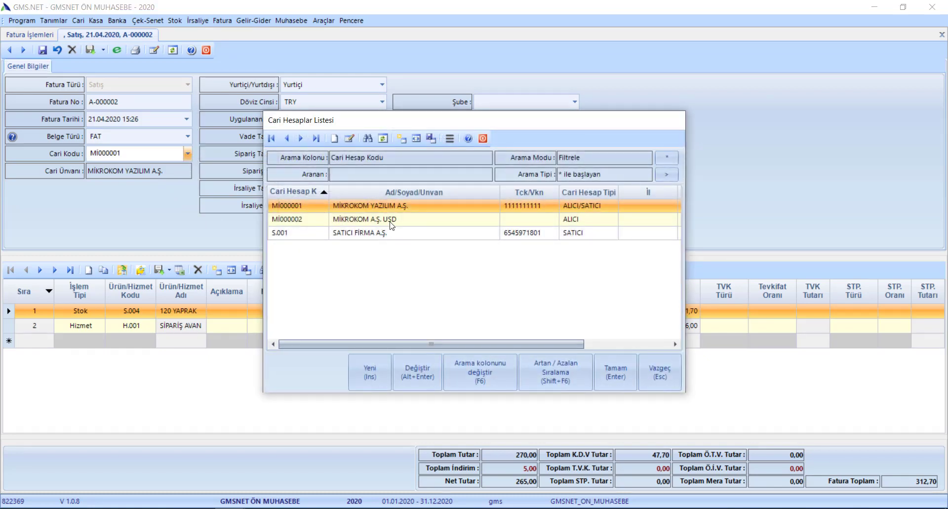
double_click(390, 222)
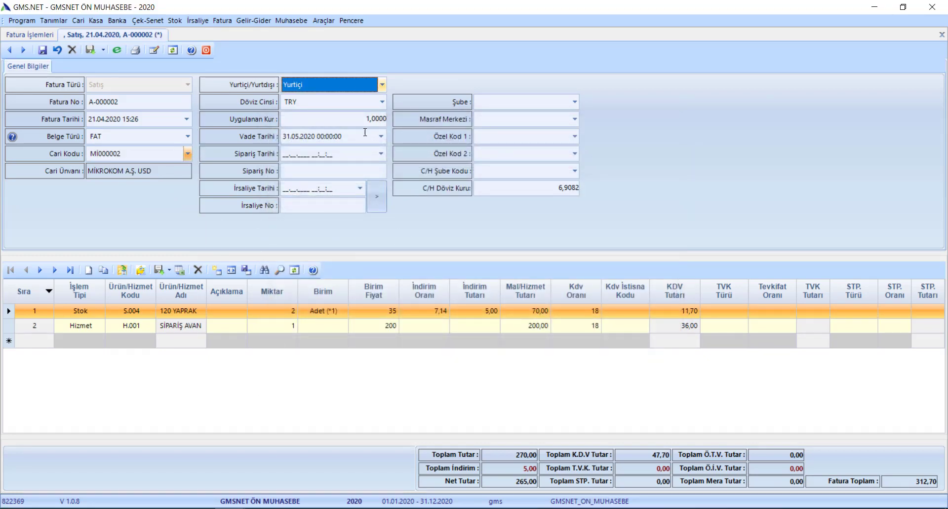
- Set the Döviz Cinsi of invoice A-000002 to USD
double_click(345, 102)
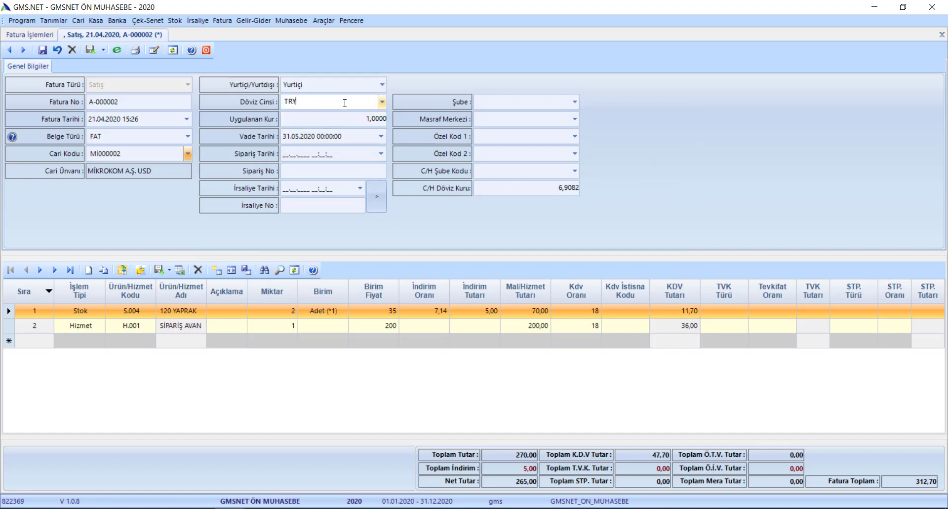
key("BackSpace")
left_click(382, 101)
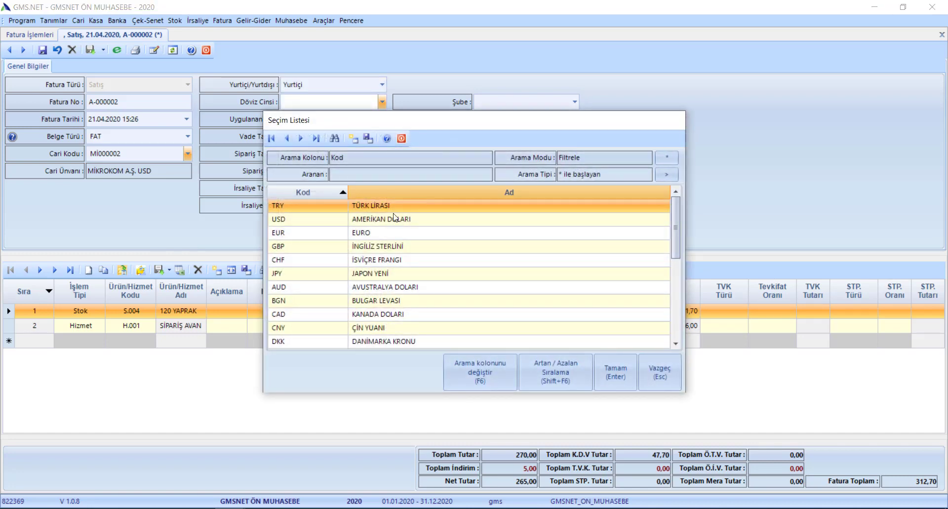
double_click(300, 220)
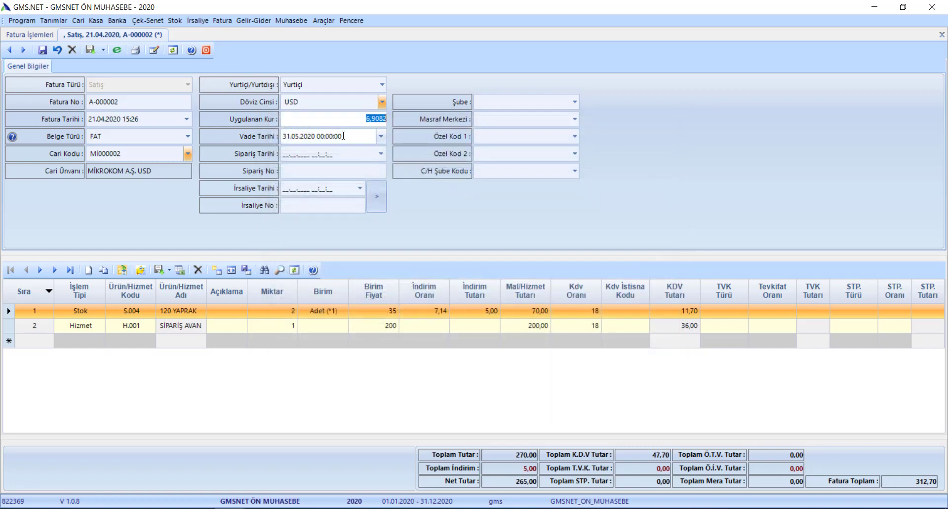
- Save invoice A-000002 with its exchange rate, dates and line amounts left as they are, then dismiss the print preview
left_click(346, 120)
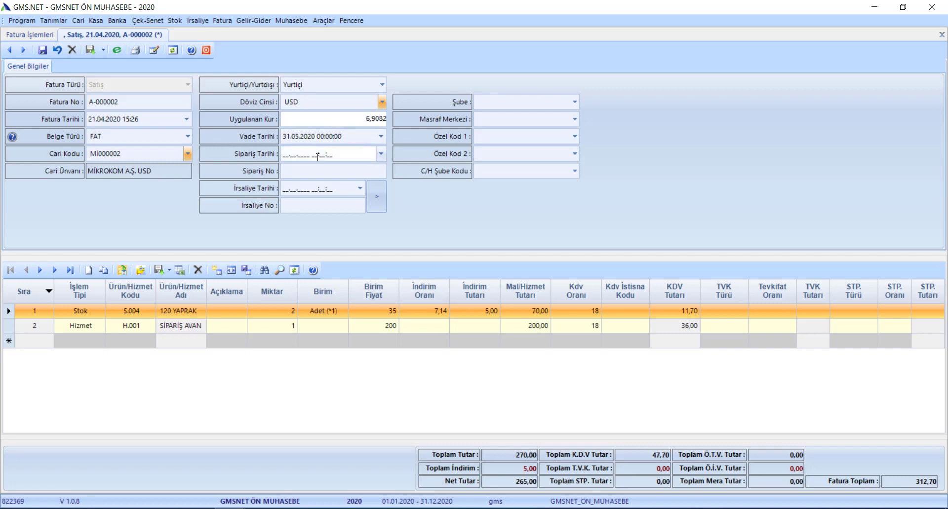
left_click(350, 137)
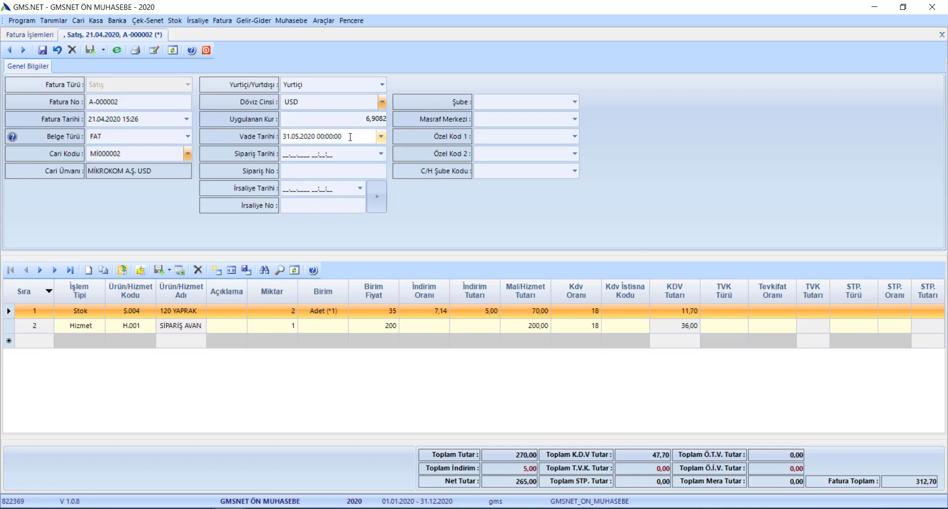
left_click(349, 154)
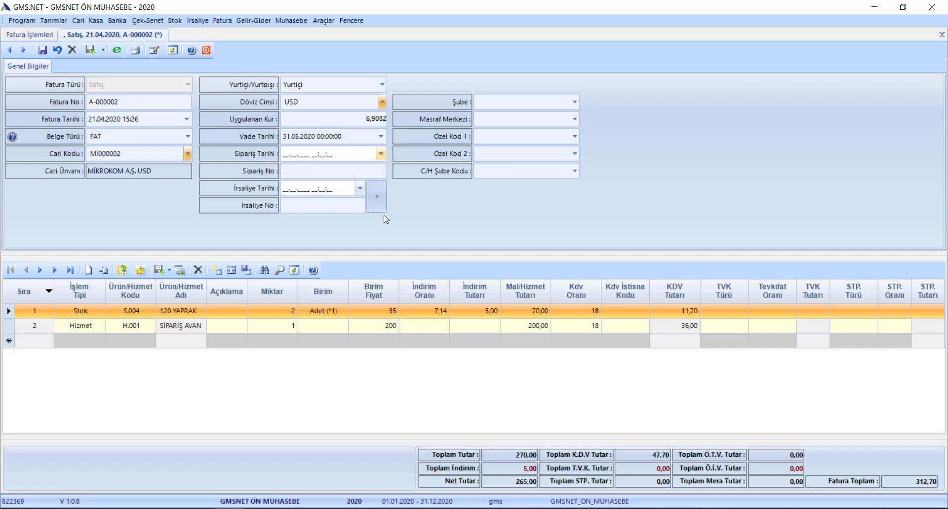
left_click(413, 318)
left_click(362, 317)
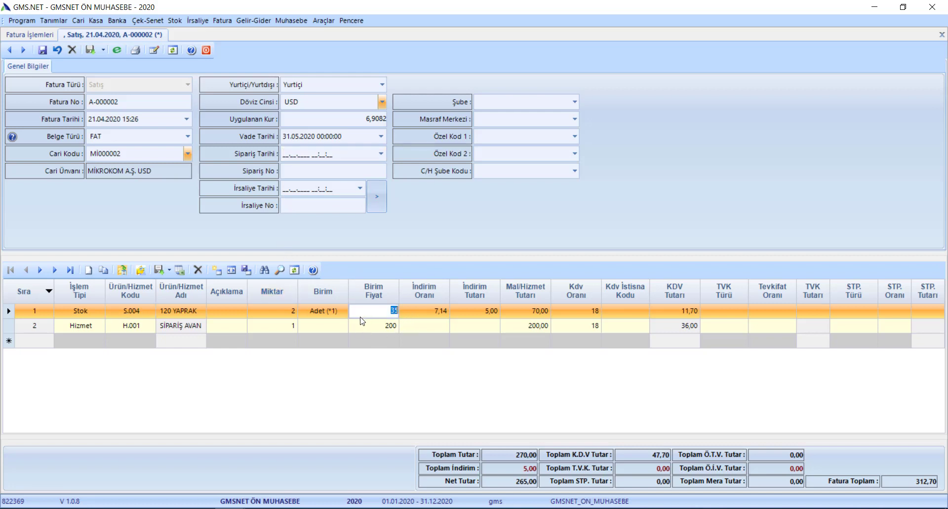
left_click(289, 317)
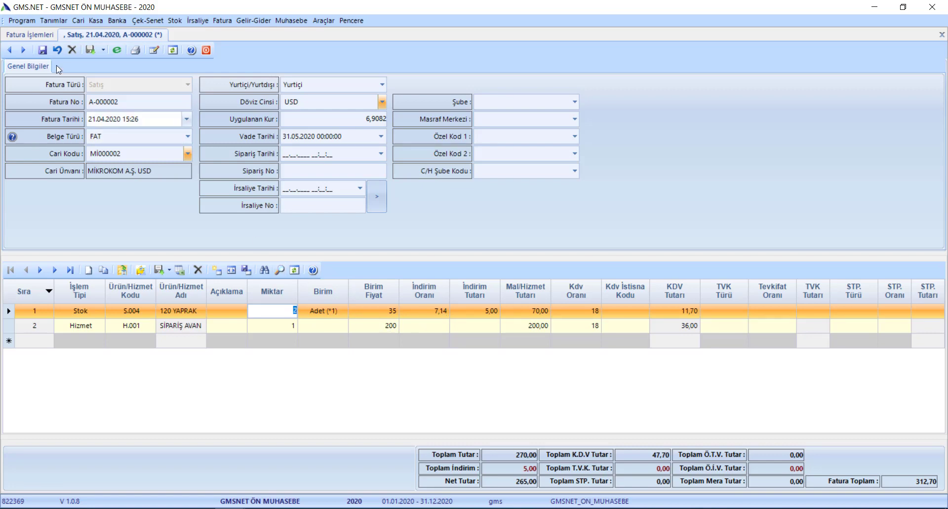
key("ctrl+p")
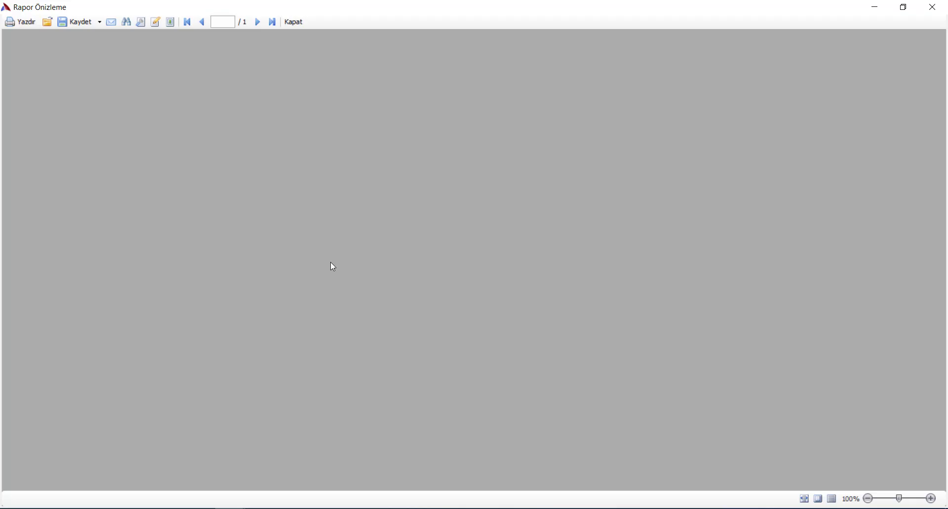
key("Escape")
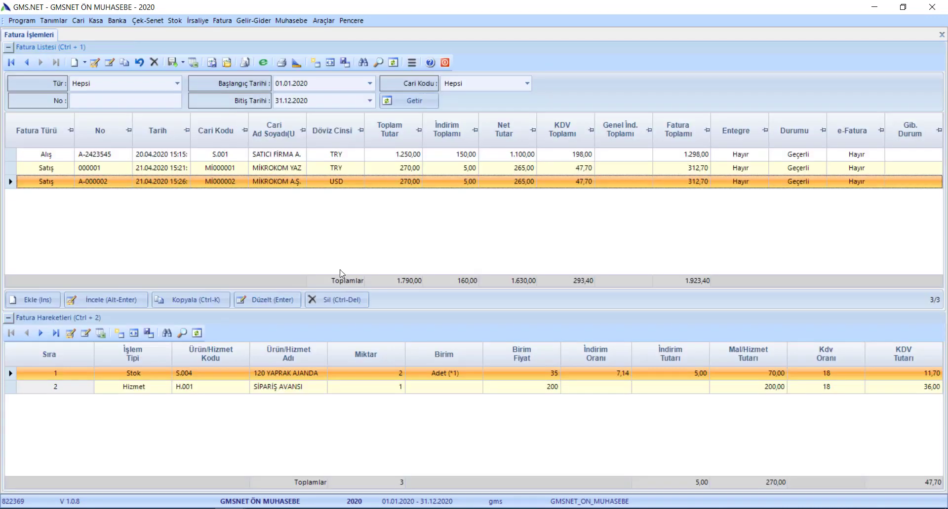
left_click(206, 50)
- Start a new Satış İade invoice numbered A-23434, keeping the default date and document type FAT
left_click(31, 299)
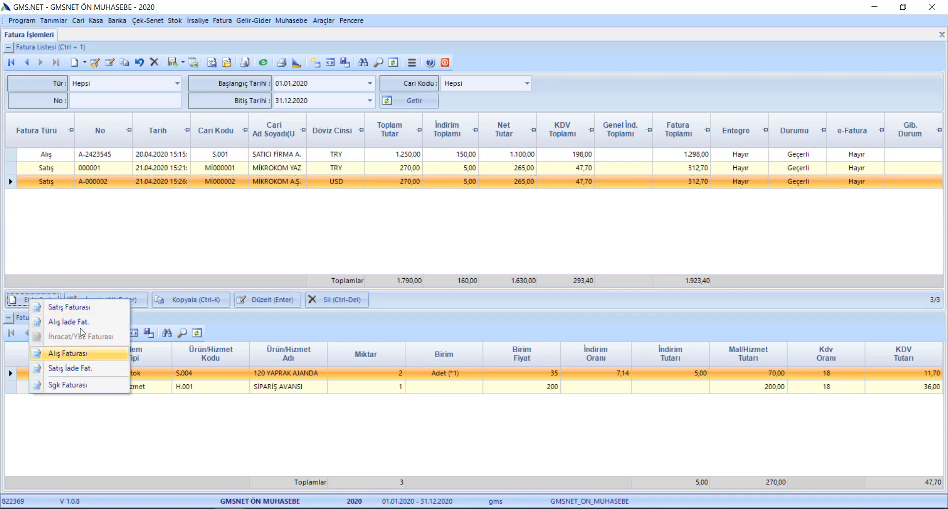
left_click(75, 367)
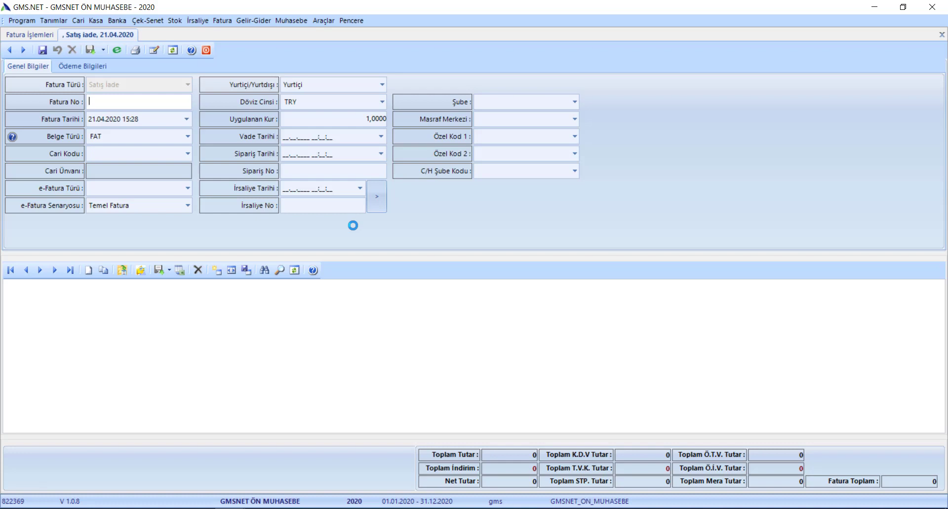
type("A-23434")
key("Tab")
key("Tab")
key("Tab")
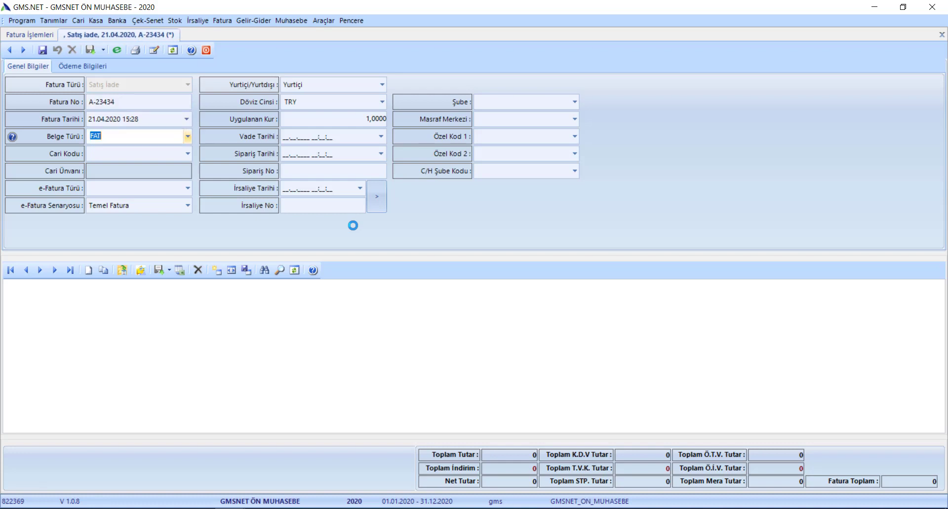
- Choose MİKROKOM YAZILIM A.Ş. as the return invoice's account and leave the currency, due date, order and waybill fields at their defaults
left_click(187, 154)
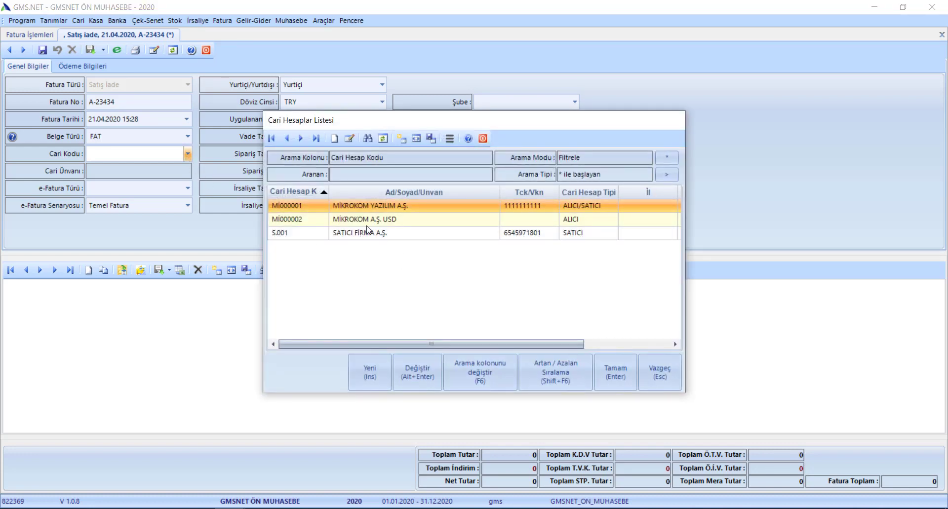
key("Return")
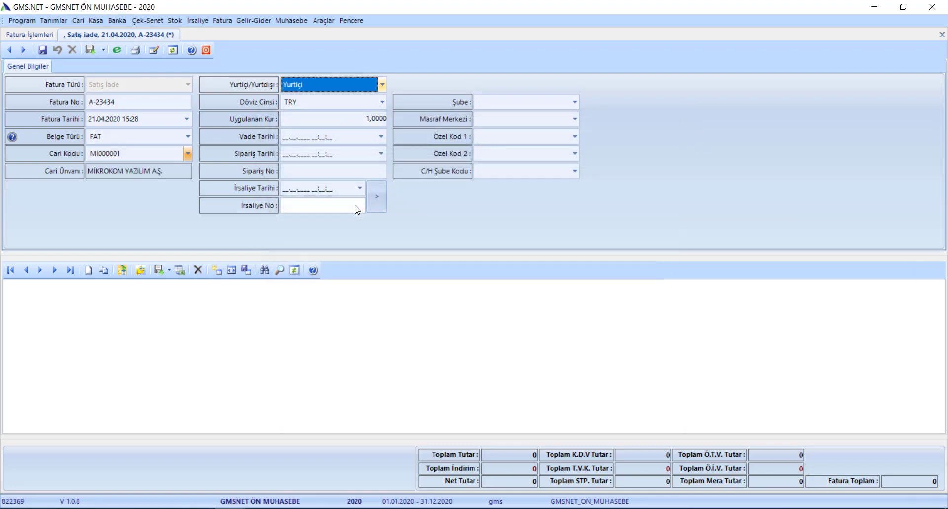
key("Tab")
key("Tab")
key("Tab")
key("Tab")
key("Tab")
key("Tab")
key("Tab")
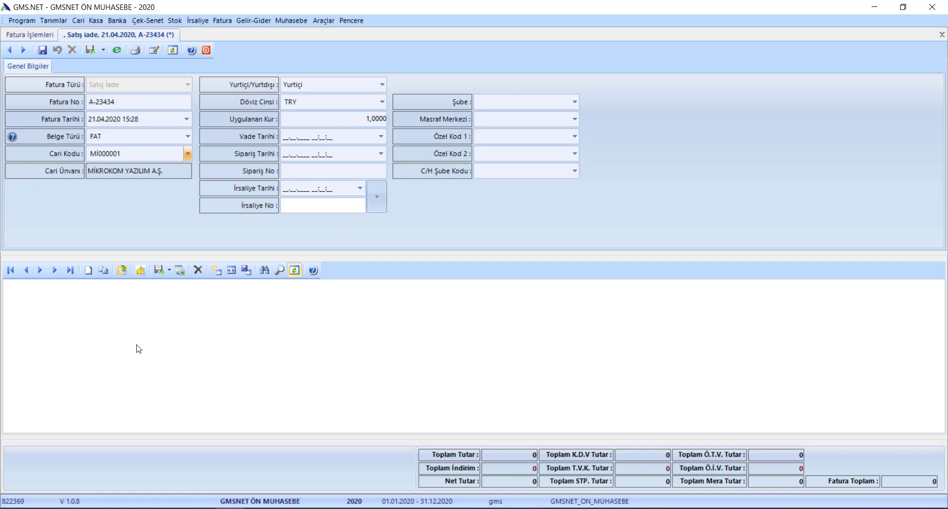
- Add a Stok line to the return invoice with product S.001, KURŞUN KALEM, leaving the description empty
left_click(134, 301)
left_click(151, 311)
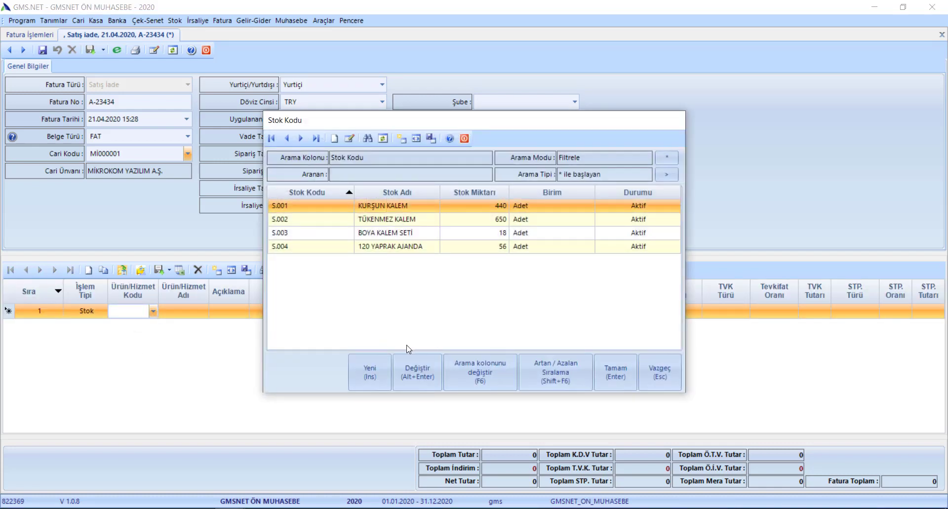
double_click(371, 207)
key("Return")
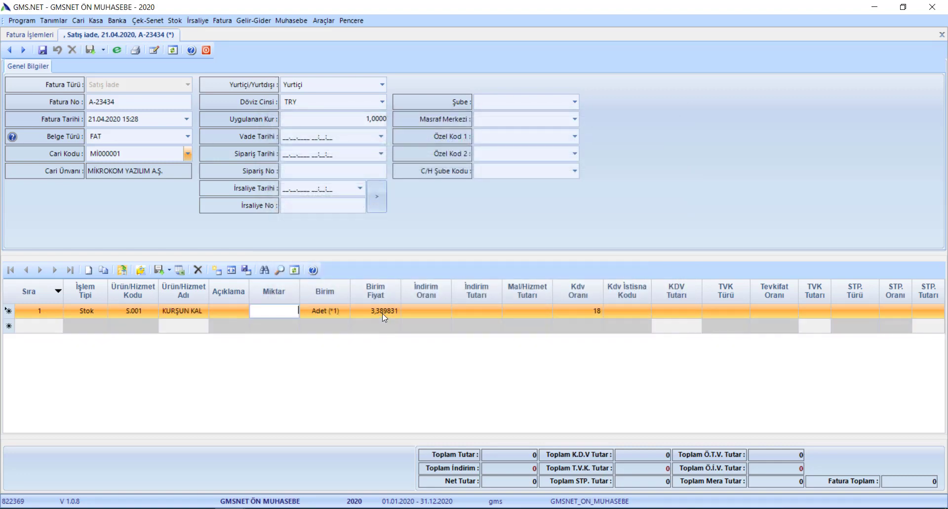
- Set the KURŞUN KALEM line's quantity to 100 and unit price to 3, keeping unit Adet and leaving the discount rate empty
type("00")
key("Return")
key("Return")
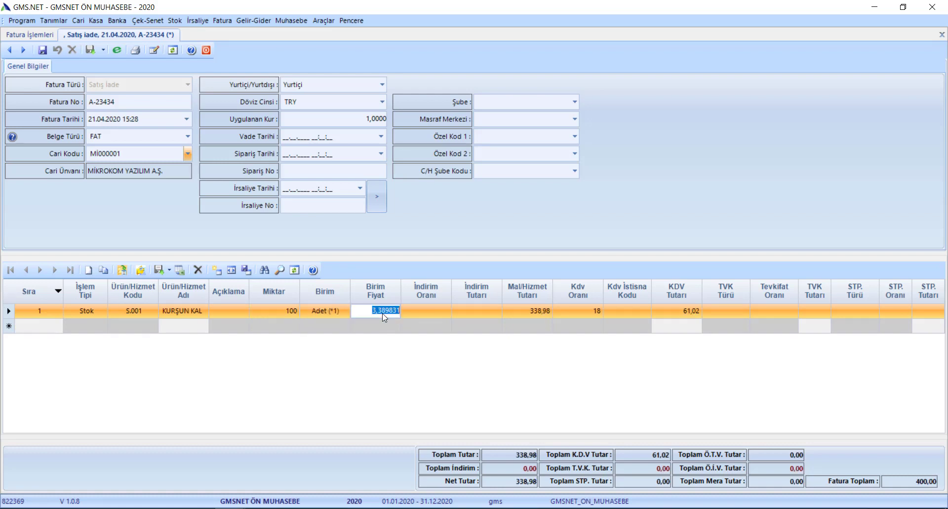
type("3")
key("Return")
key("Return")
key("Return")
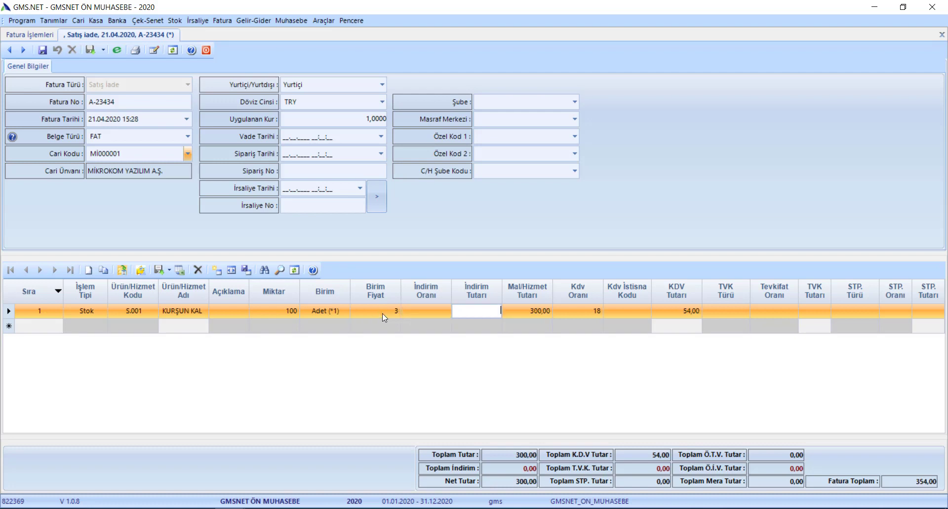
- Save the Satış İade invoice with its single KURŞUN KALEM line and close the invoice form
left_click(135, 325)
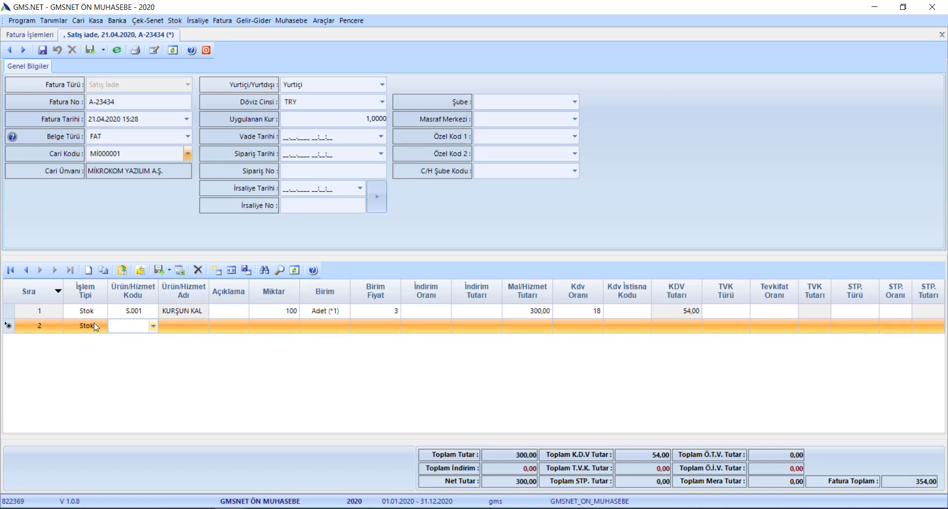
left_click(43, 50)
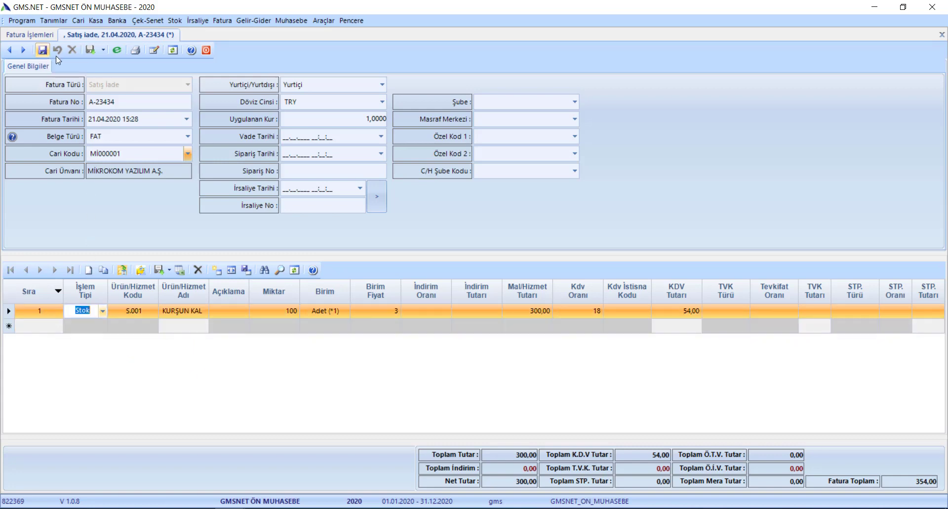
key("Escape")
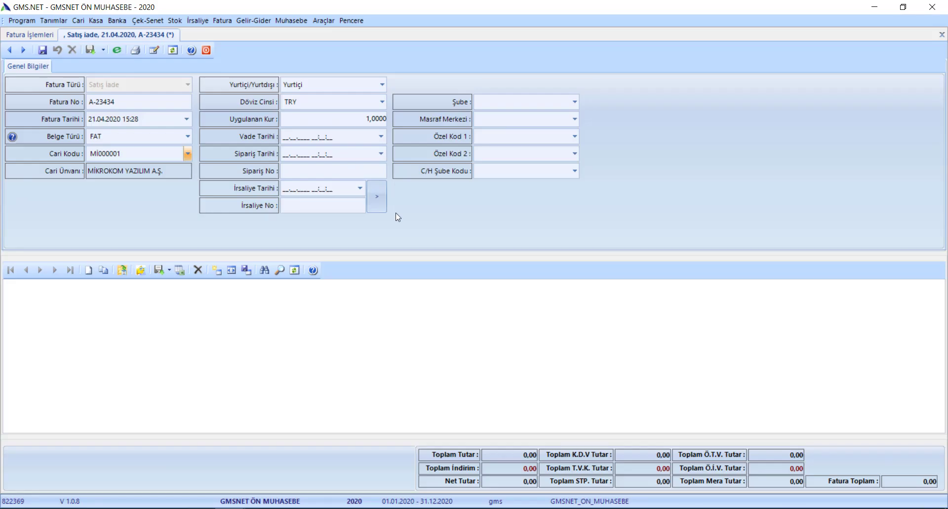
left_click(206, 51)
- Mark the saved Satış İade invoice in the invoice list as cancelled (İptal) and confirm
left_click(36, 300)
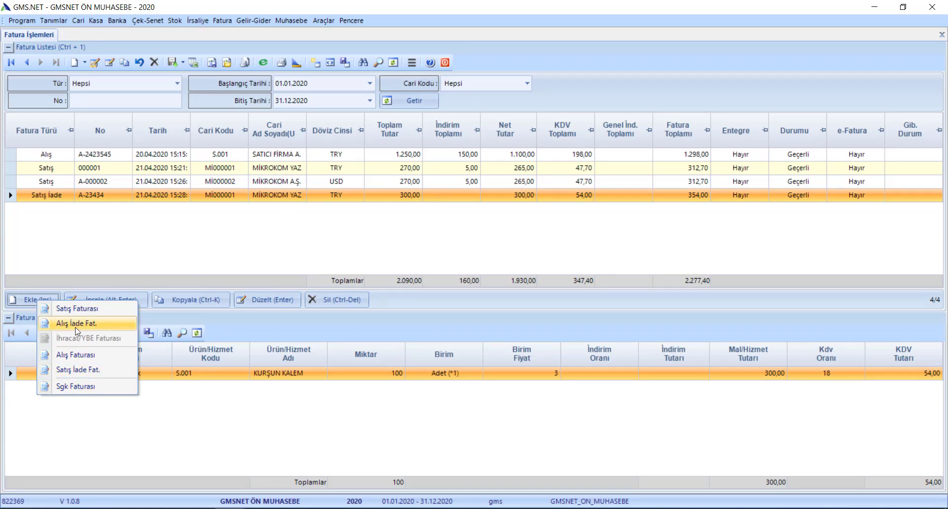
left_click(143, 272)
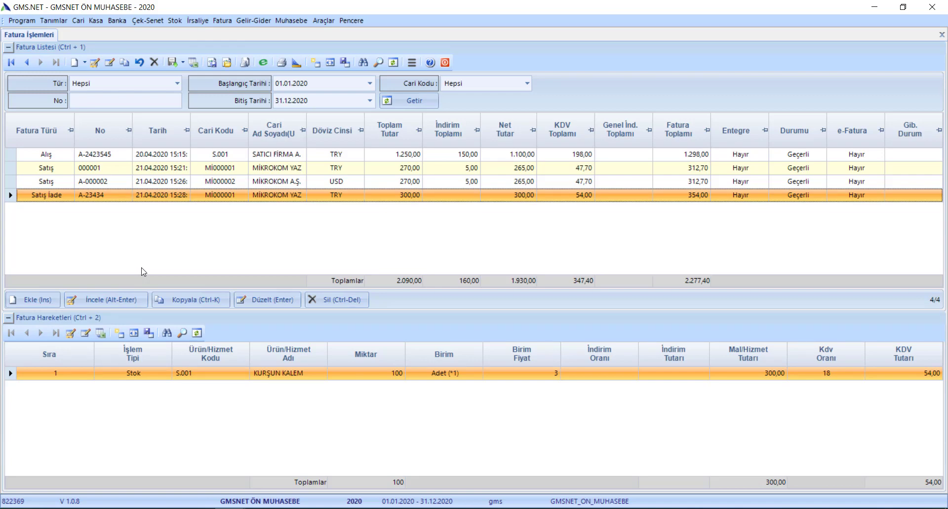
right_click(114, 201)
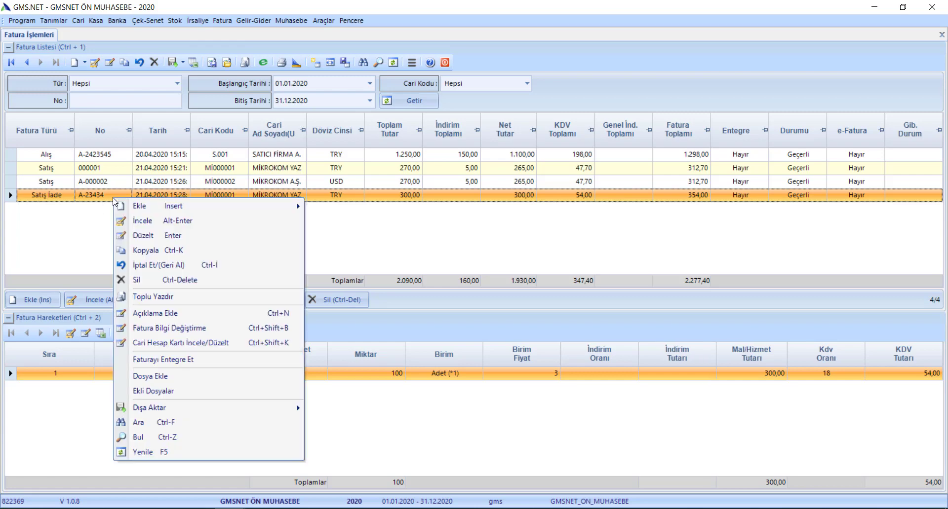
left_click(173, 272)
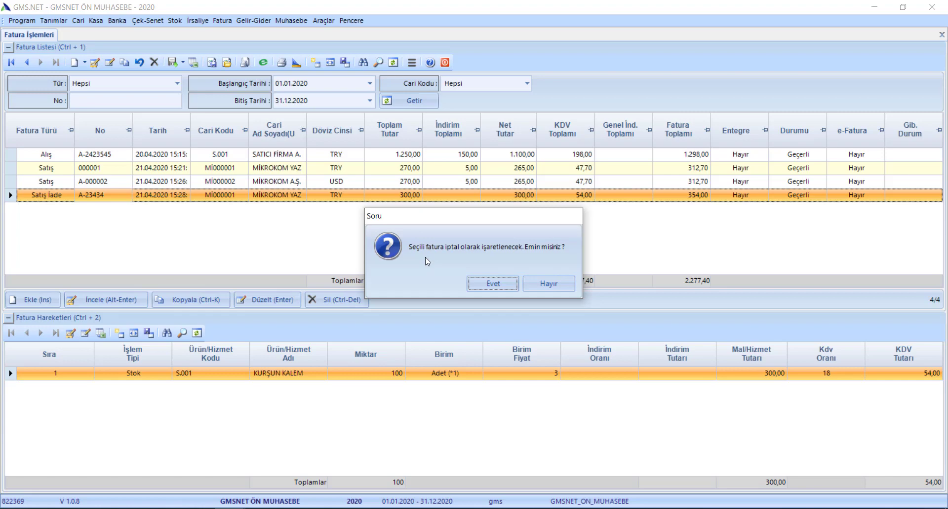
left_click(494, 285)
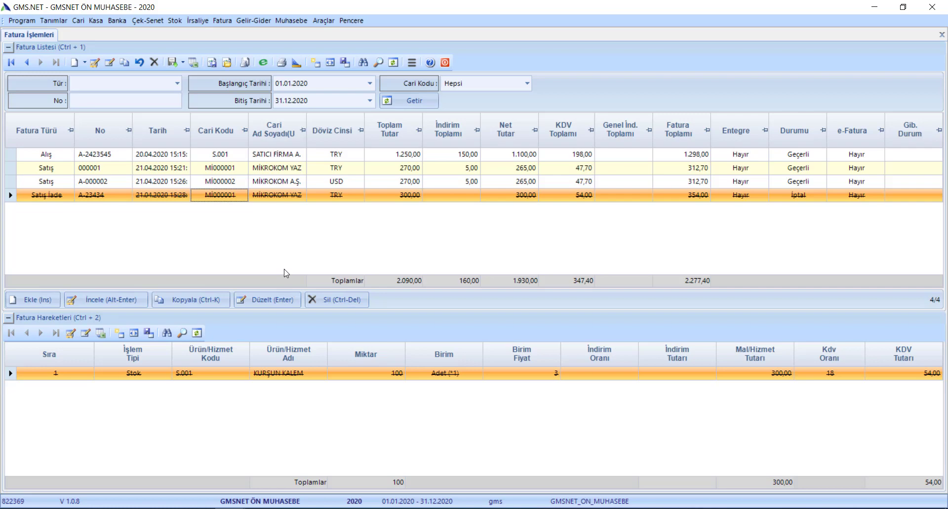
left_click(211, 183)
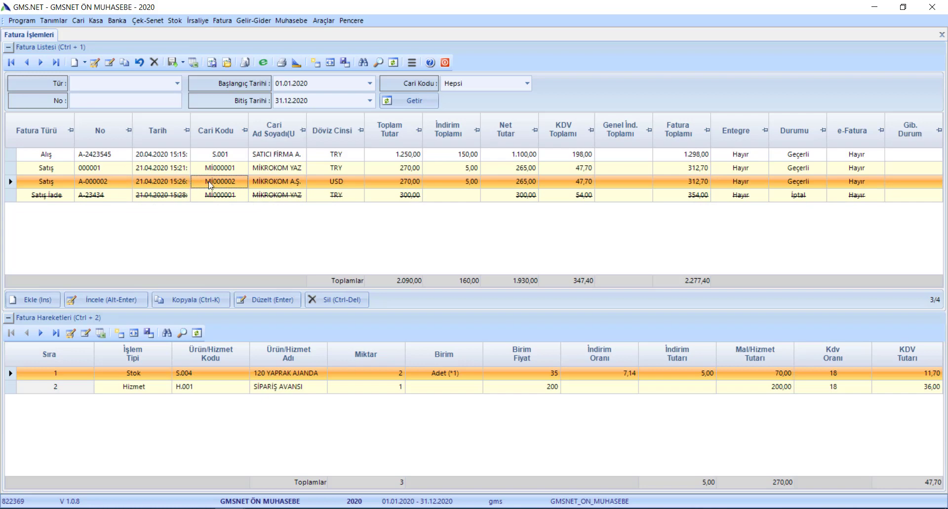
right_click(211, 183)
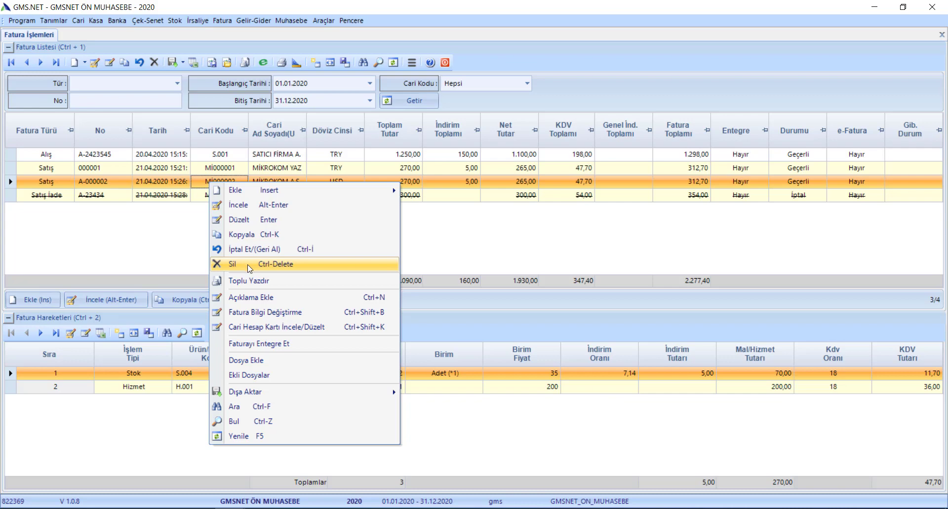
left_click(486, 248)
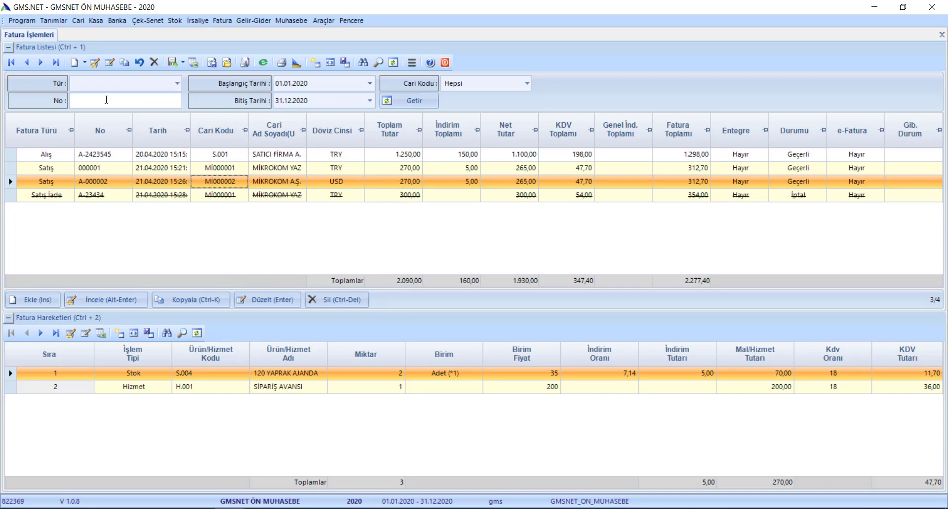
- Filter the invoice list to type Satış, leaving the number empty, the date range unchanged and the account at Hepsi
left_click(132, 89)
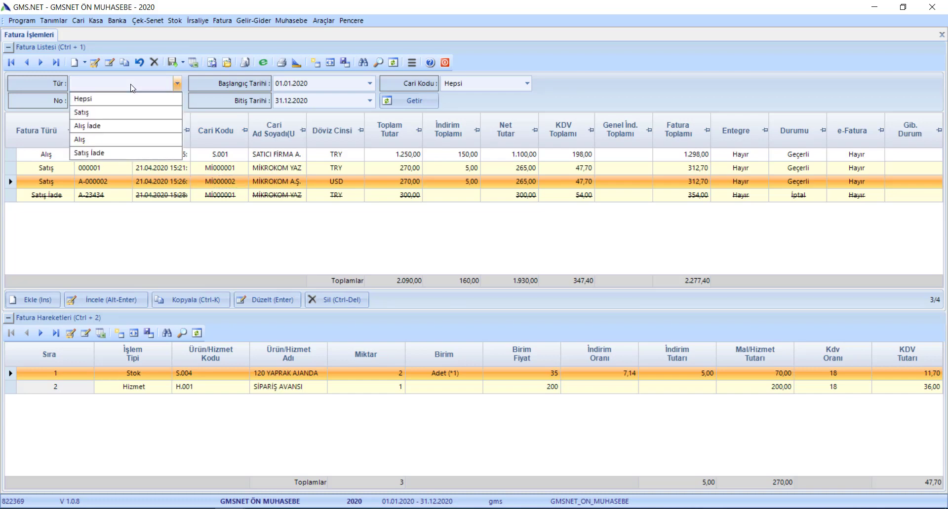
left_click(90, 114)
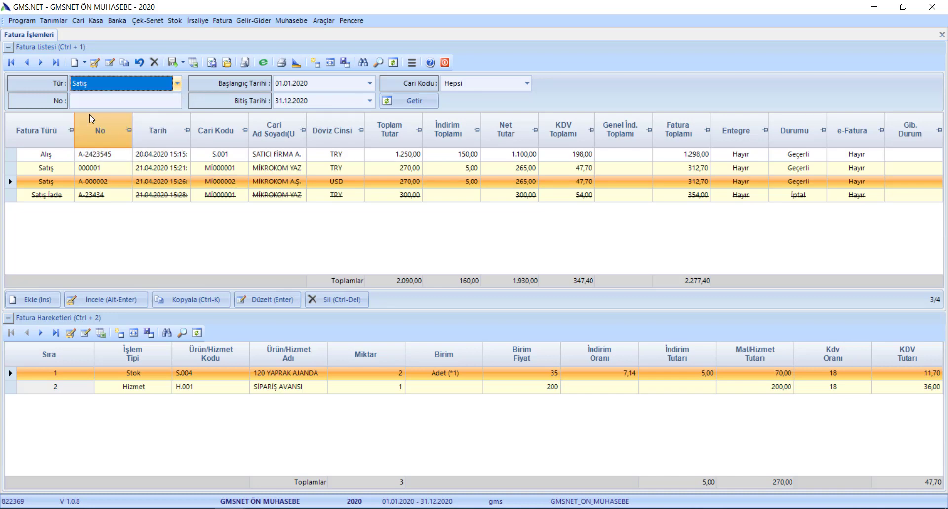
left_click(102, 99)
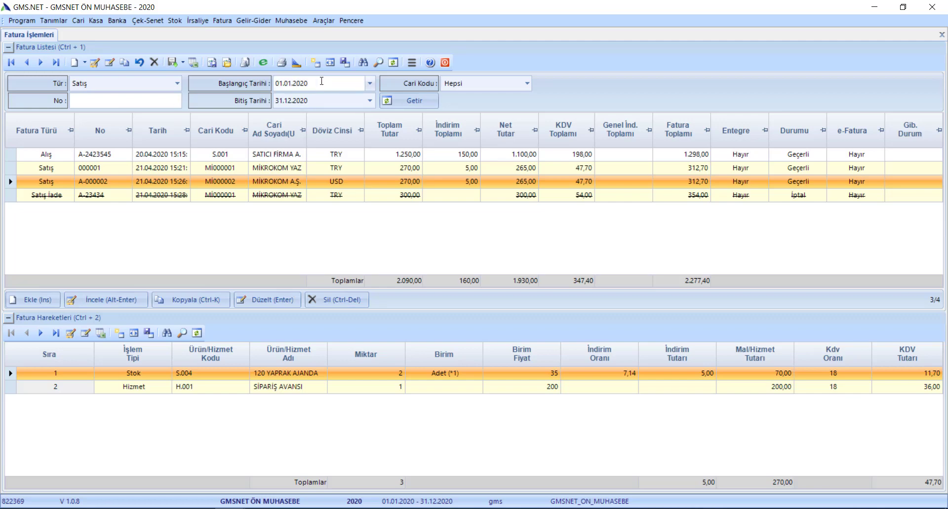
left_click(527, 84)
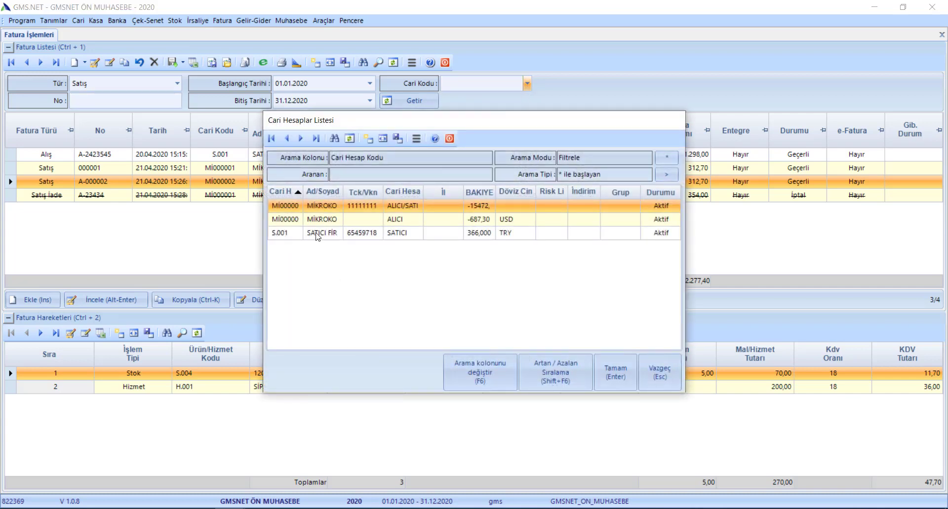
left_click(658, 367)
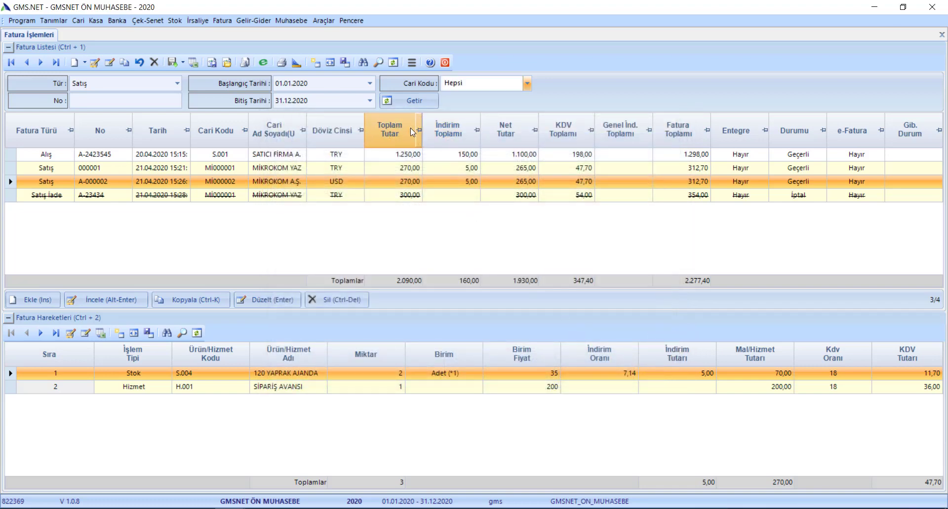
left_click(403, 105)
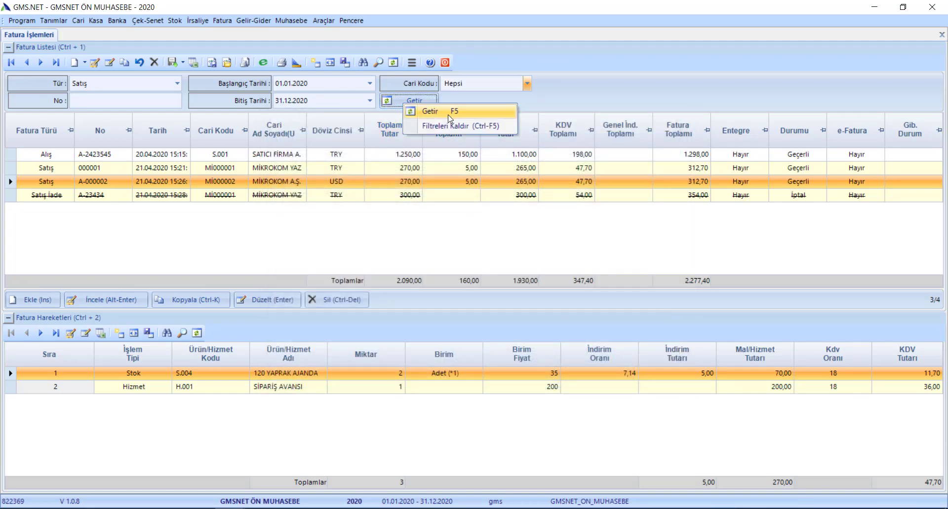
left_click(473, 114)
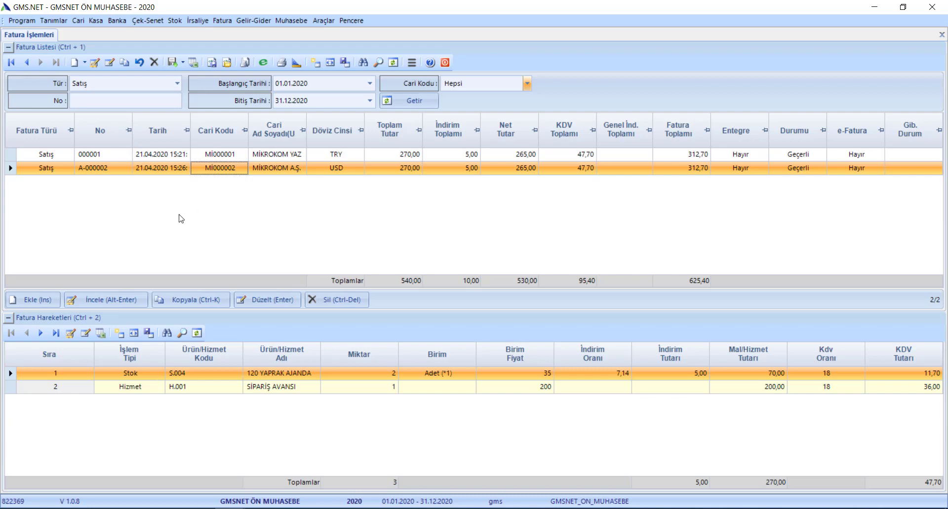
- Export the filtered invoice list to Excel and close the exported workbook
left_click(194, 62)
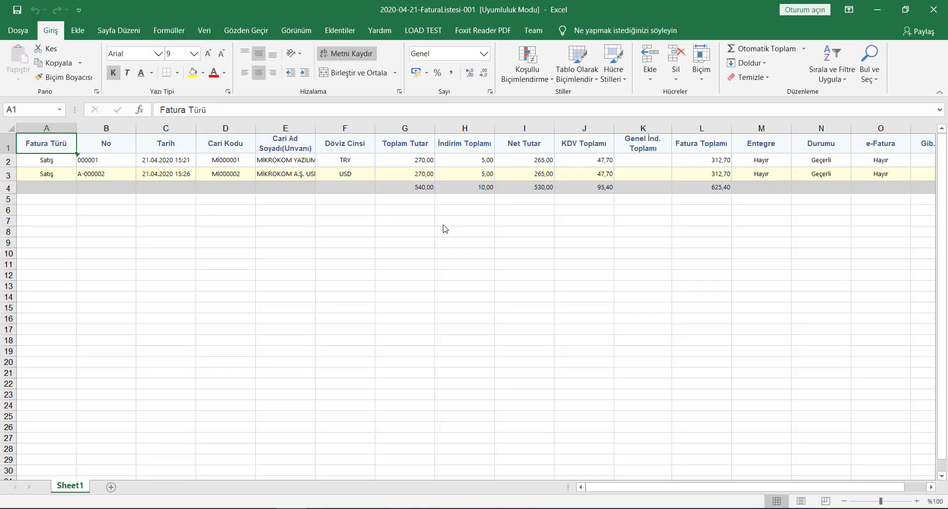
left_click(934, 9)
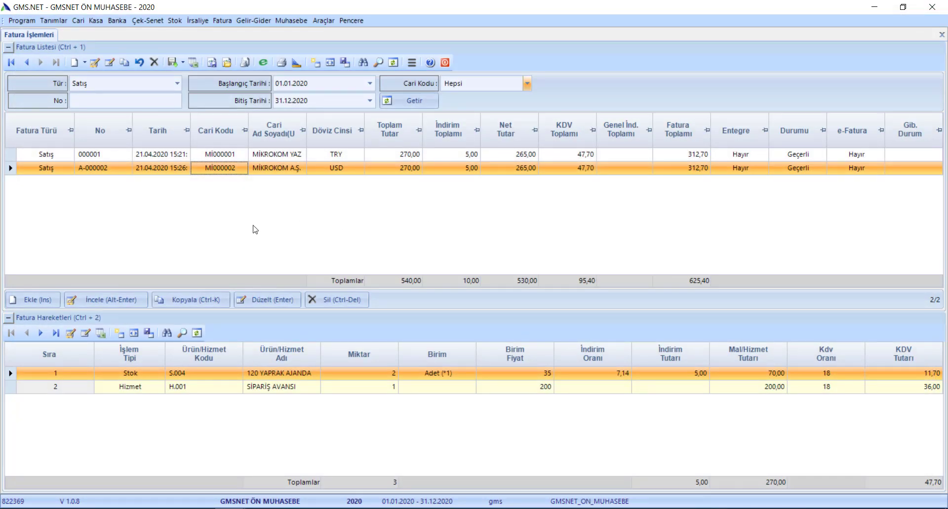
left_click(169, 156)
right_click(172, 159)
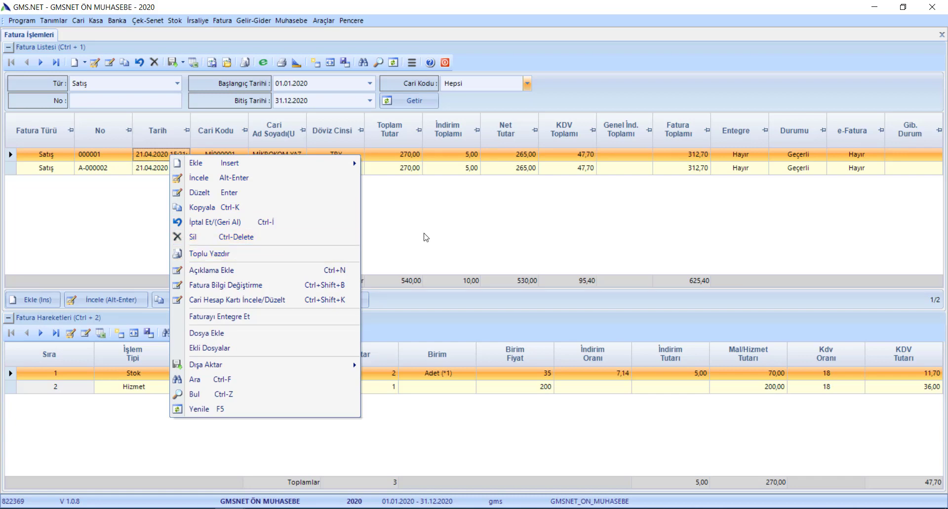
left_click(446, 232)
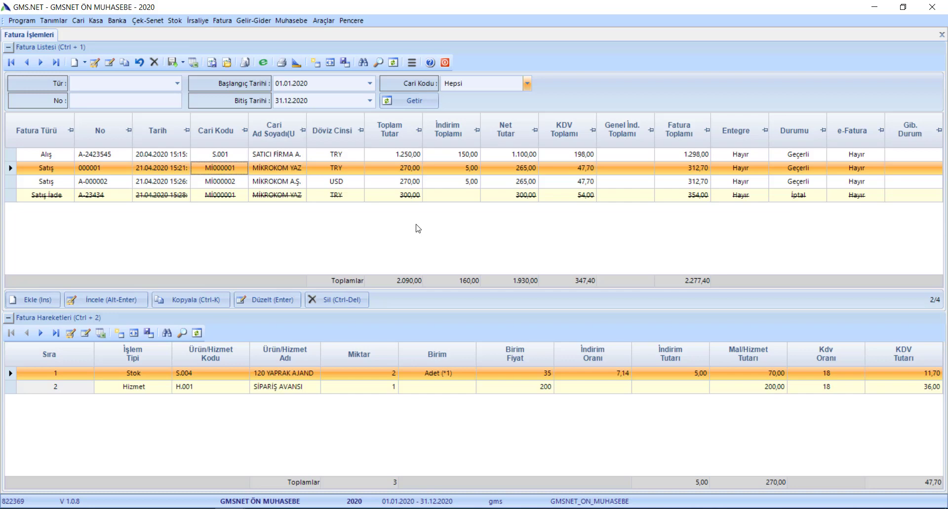
- Enable the Gruplama Satırı and Filtre Satırı options in the invoice list's column view settings
left_click(330, 64)
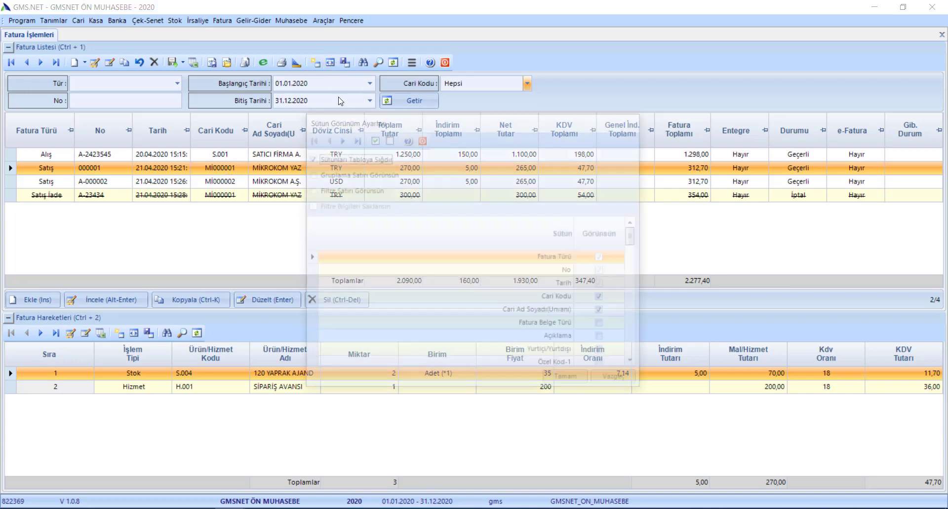
left_click(345, 176)
left_click(340, 192)
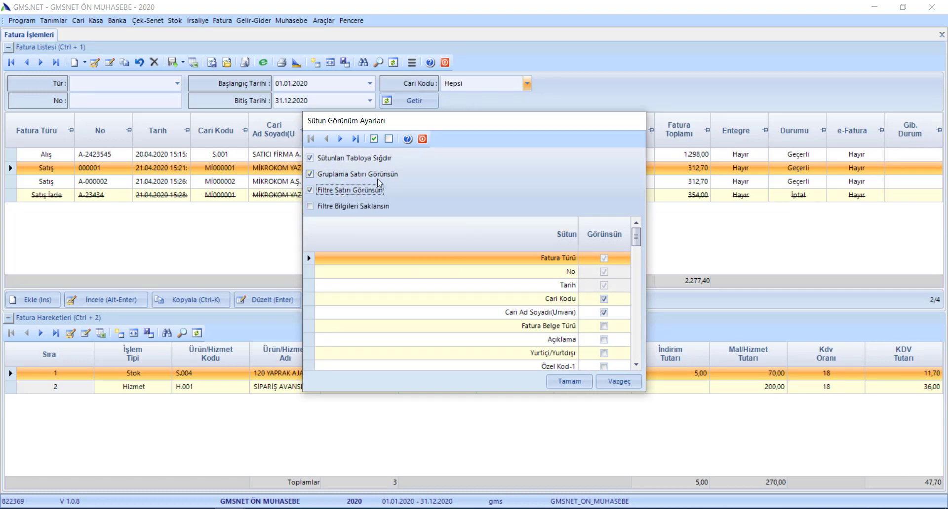
left_click(571, 383)
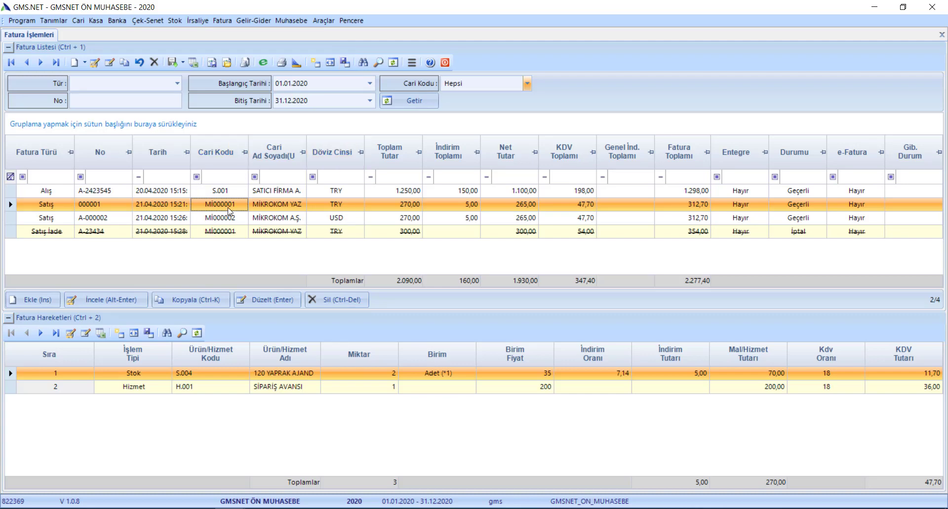
- Try filtering the invoice list's account name column by MİKROKOM, and clear that filter again
left_click(280, 176)
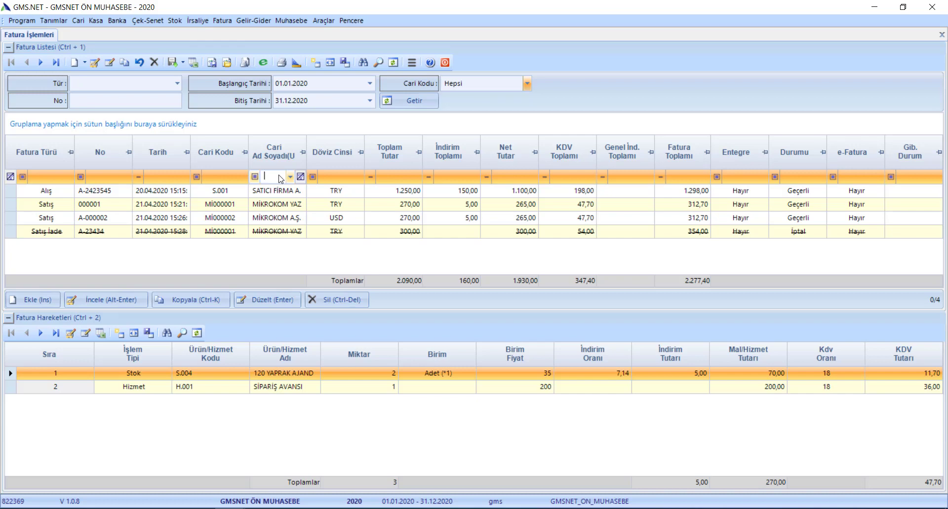
type("MİK")
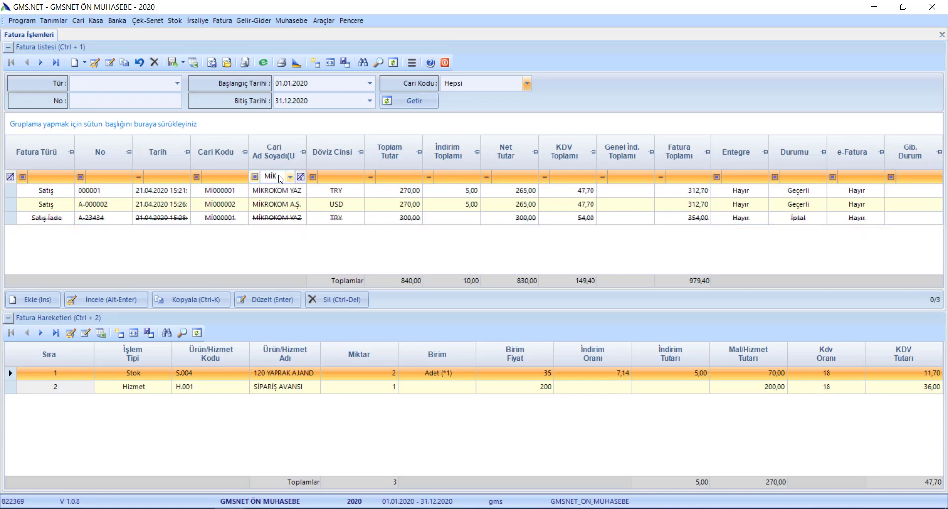
type("ROKOM")
key("BackSpace")
key("BackSpace")
key("BackSpace")
key("BackSpace")
key("BackSpace")
key("BackSpace")
key("BackSpace")
key("BackSpace")
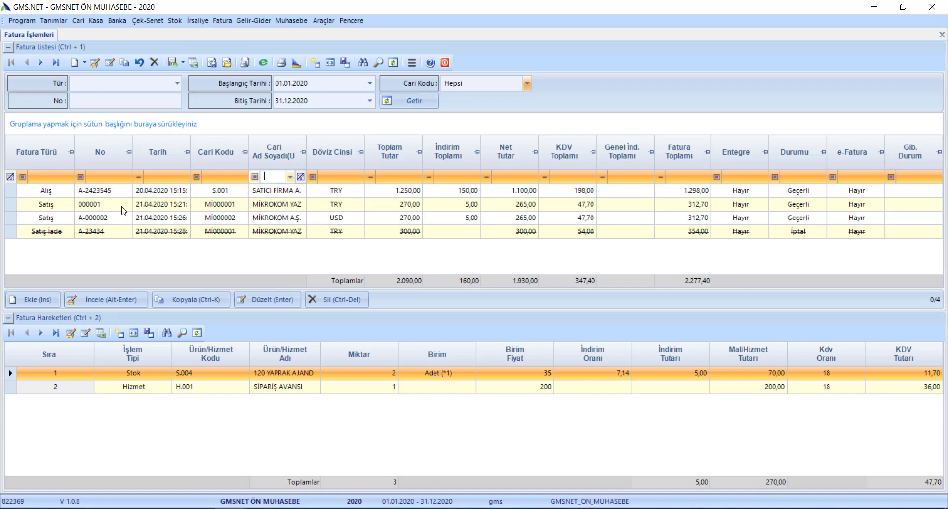
- Try the Tarih column filter with 21.04.2020 15:21:00 and (Boş Kayıtlar), and leave it set to (Dolu Kayıtlar)
left_click(171, 178)
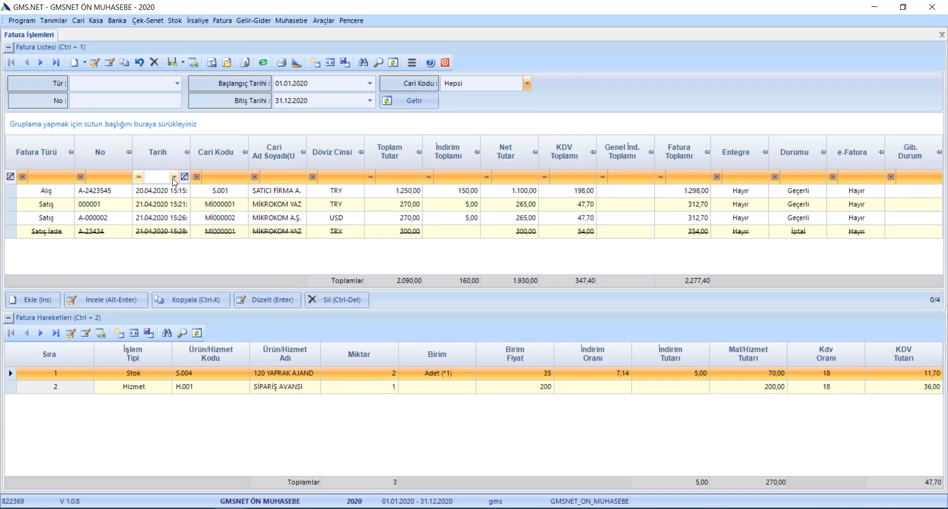
left_click(174, 178)
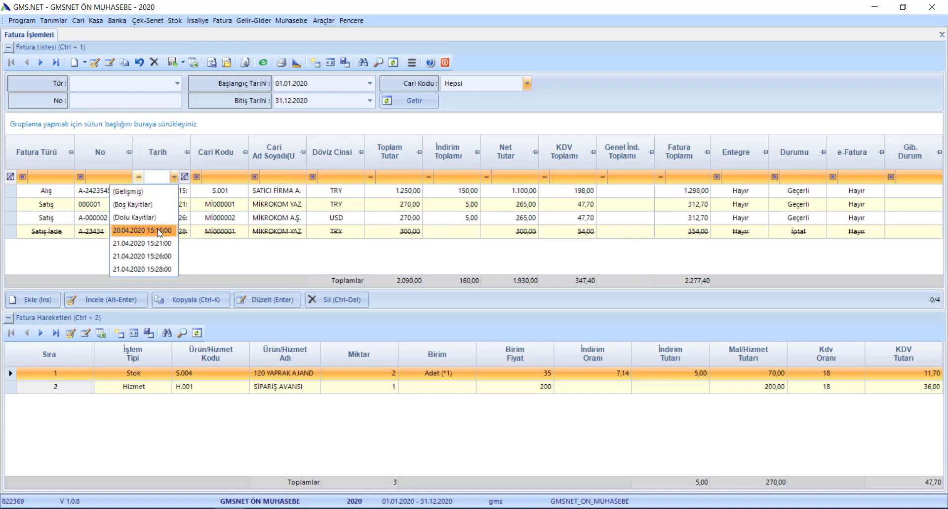
left_click(151, 241)
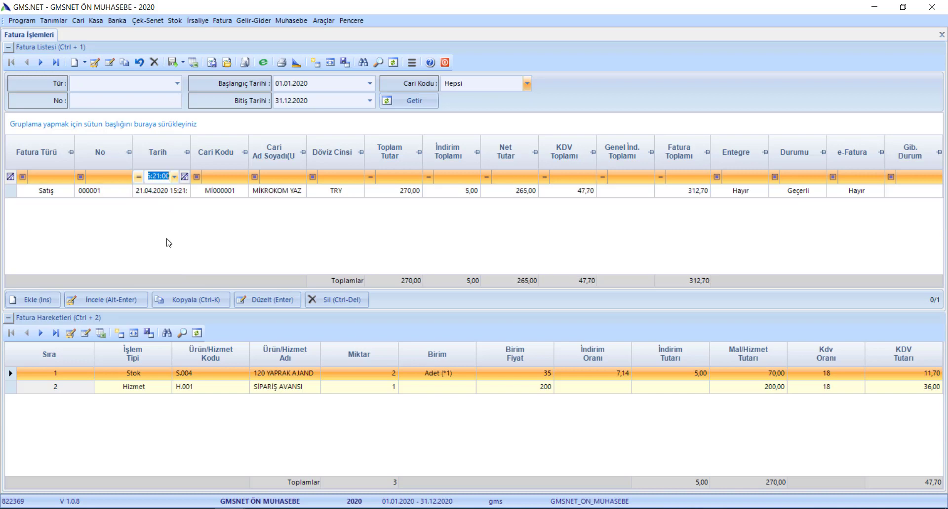
left_click(175, 177)
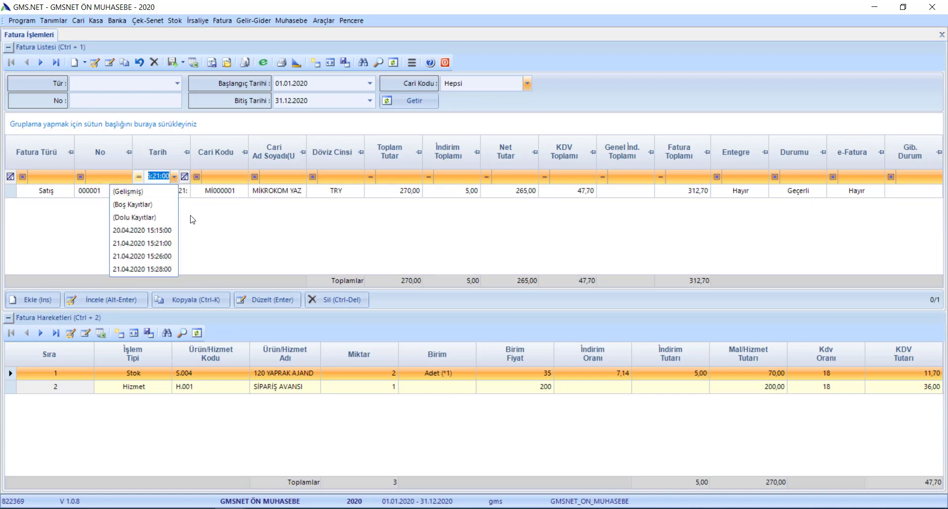
left_click(176, 209)
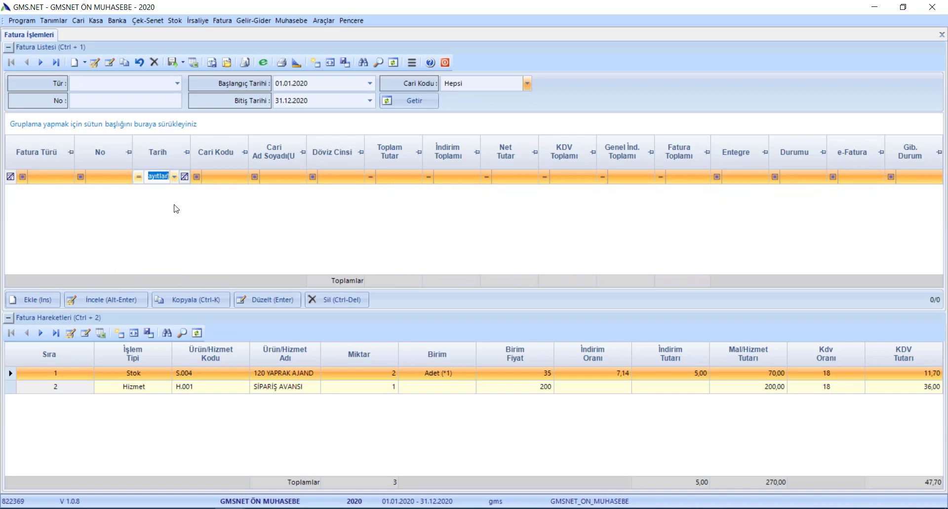
left_click(174, 177)
left_click(151, 218)
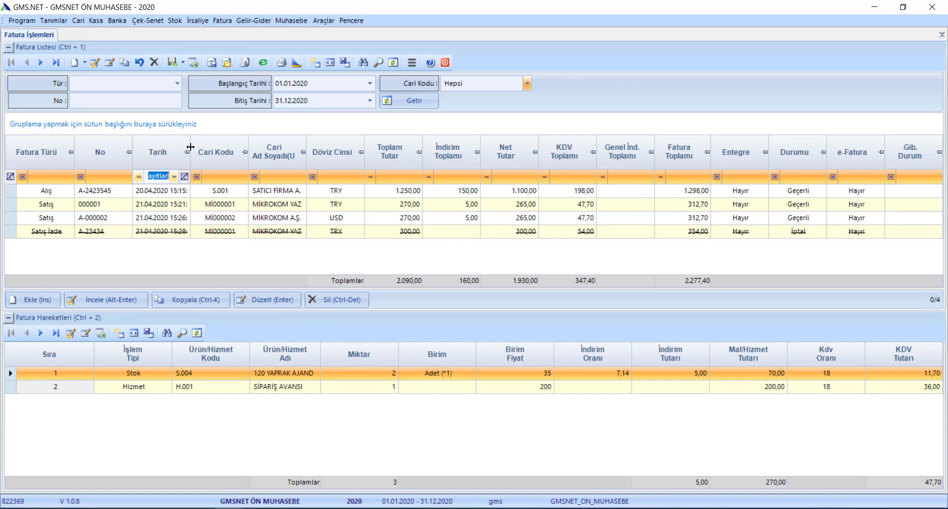
- Try grouping the invoice list by Cari Ad Soyadı(Unvanı), and expand the MİKROKOM A.Ş. USD group
left_click_drag(287, 154, 290, 123)
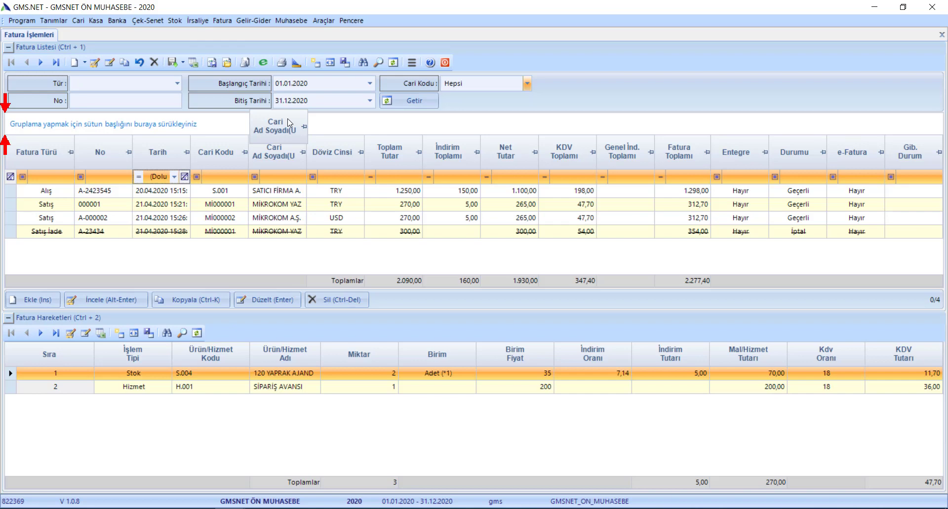
left_click_drag(290, 124, 290, 123)
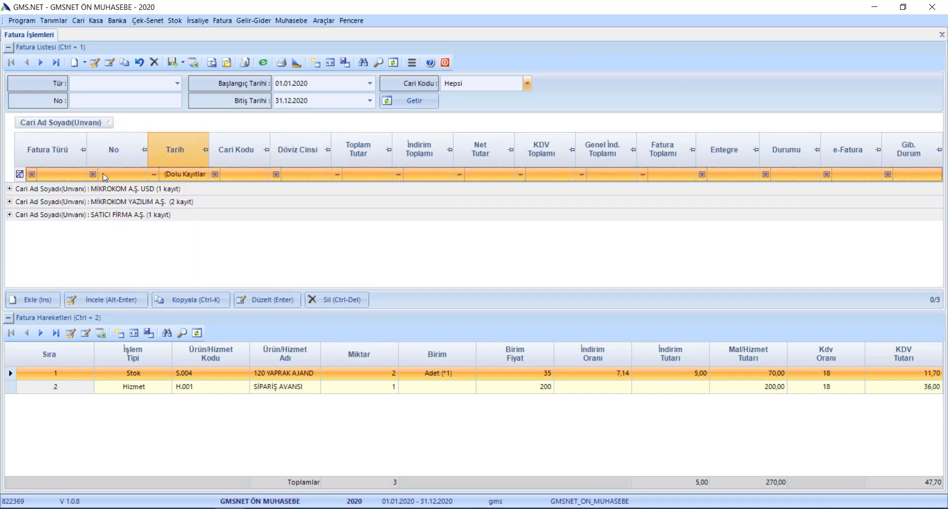
left_click(10, 189)
left_click(9, 189)
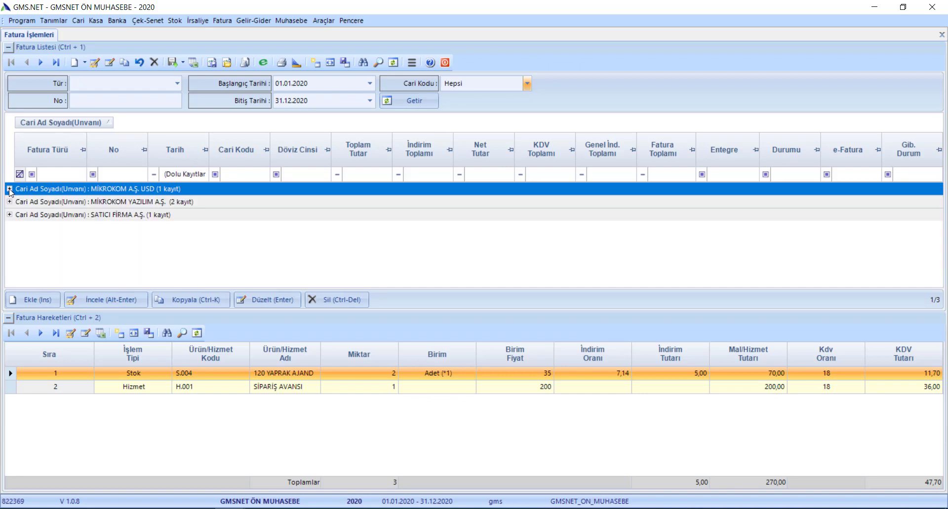
left_click(9, 189)
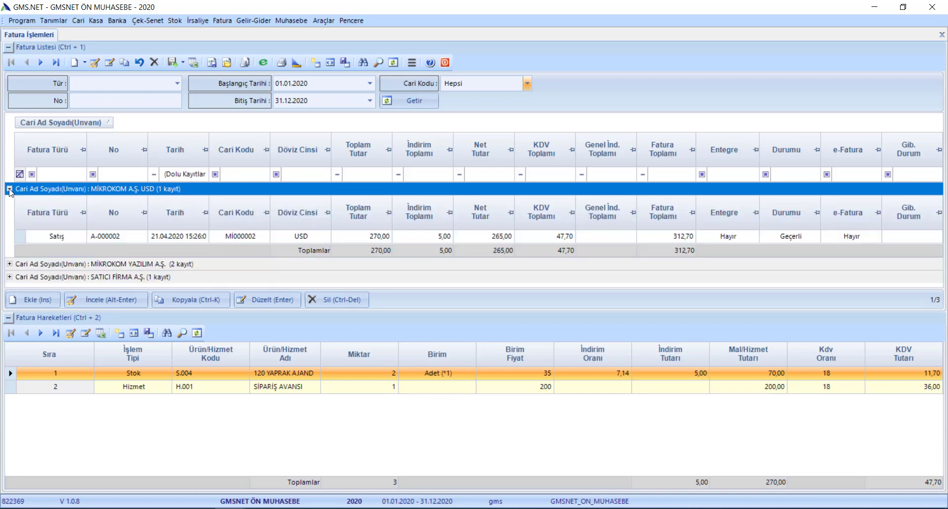
- Expand and collapse the MİKROKOM YAZILIM A.Ş. and SATICI FİRMA A.Ş. groups, and select invoice A-000002 to view its lines
left_click(9, 265)
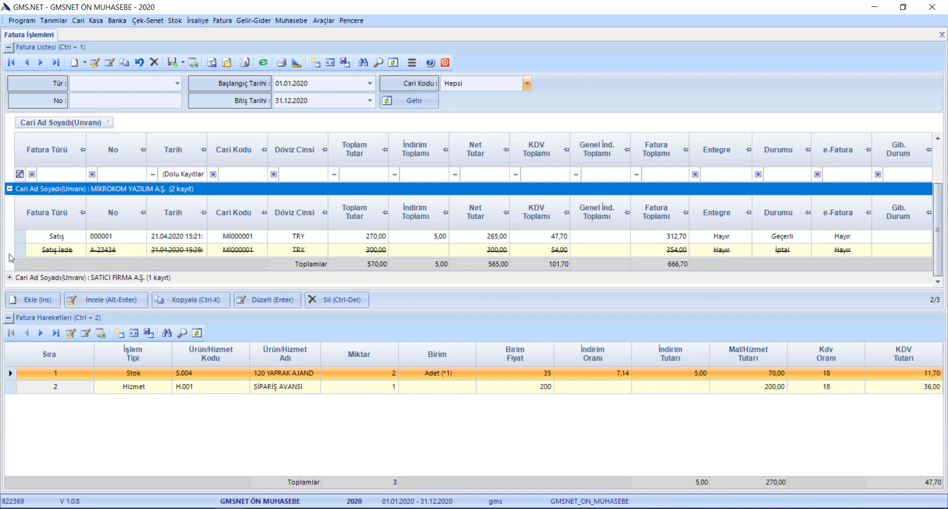
left_click(14, 279)
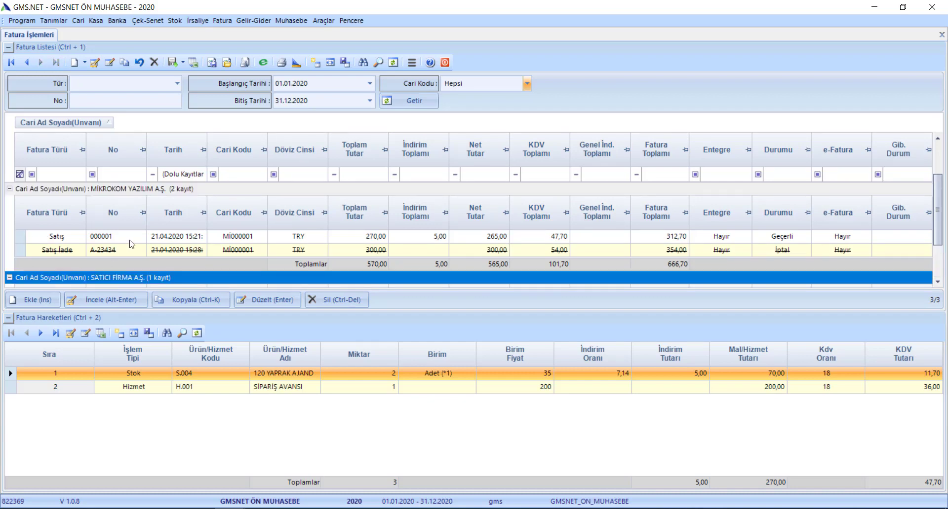
key("Right")
scroll(126, 227, "up", 5)
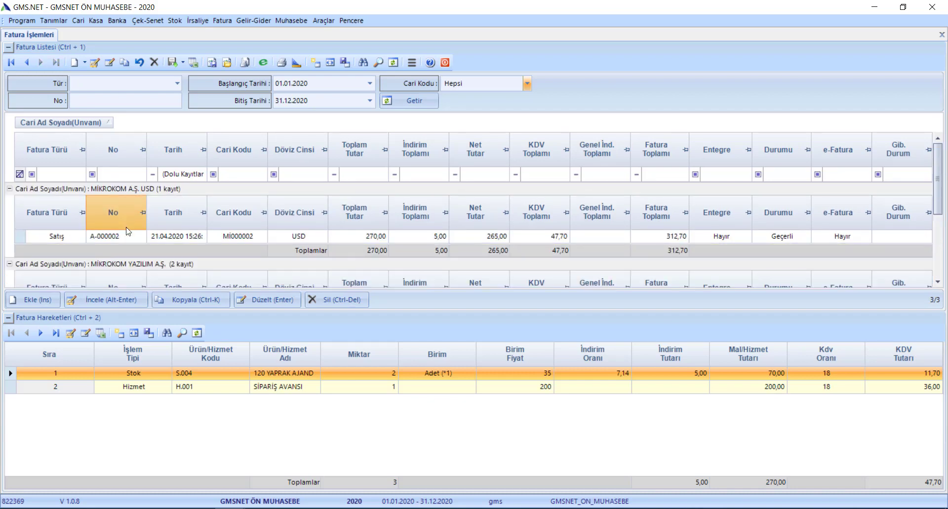
left_click(10, 264)
left_click(10, 278)
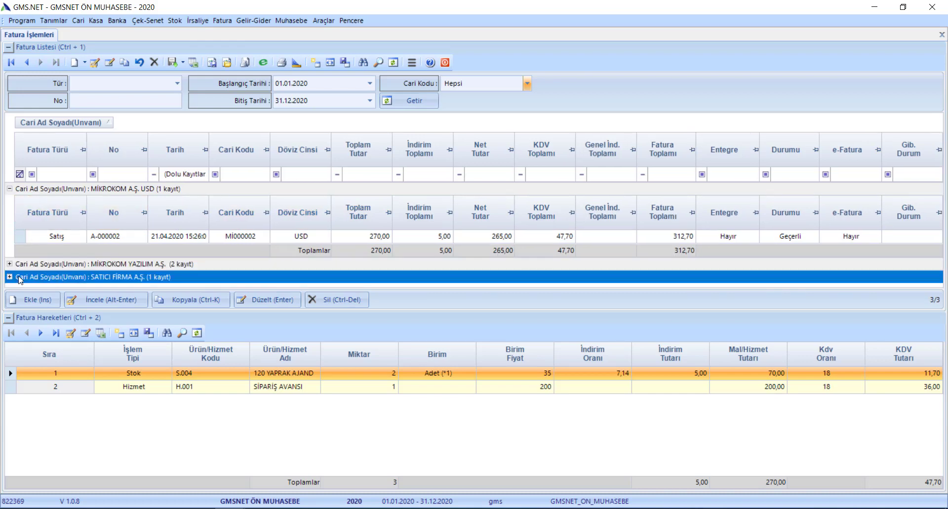
left_click(117, 237)
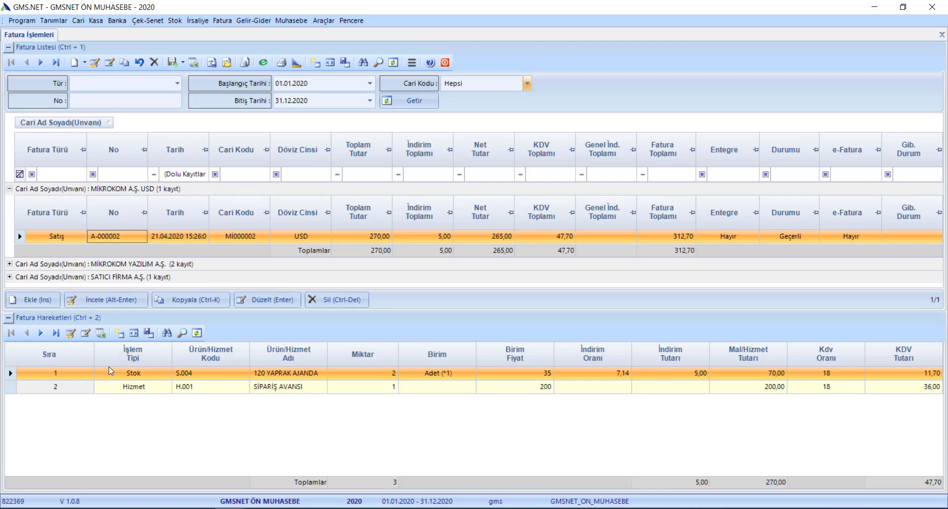
- Collapse the Fatura Hareketleri section and return the Cari Ad Soyadı(Unvanı) column to the list after Cari Kodu, removing the grouping
left_click(8, 320)
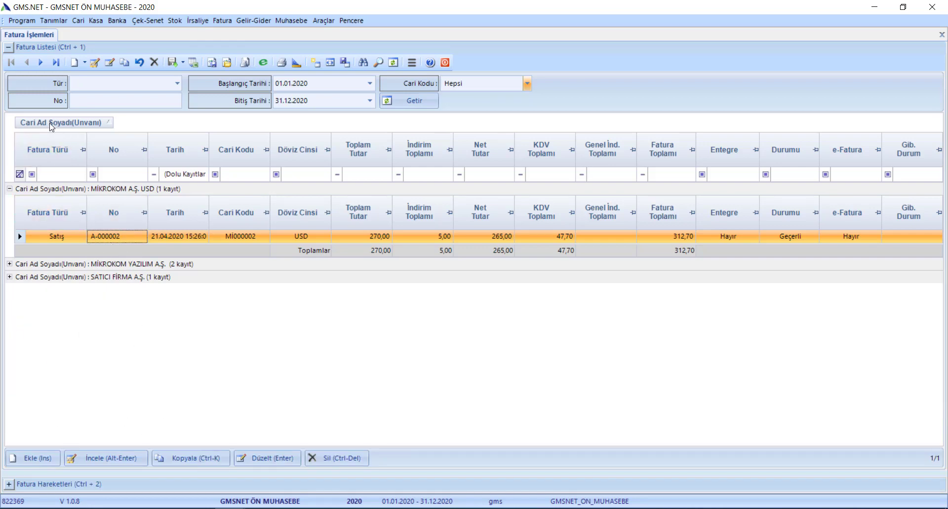
left_click_drag(51, 127, 275, 167)
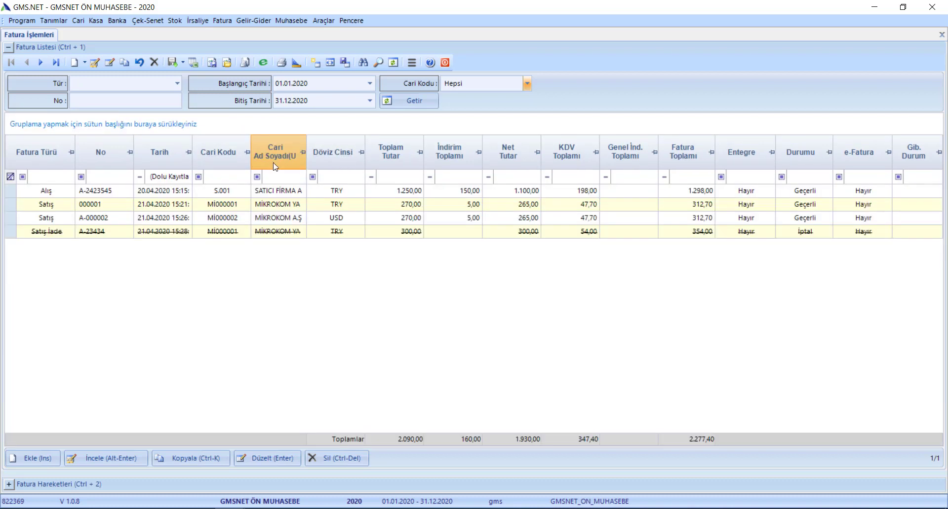